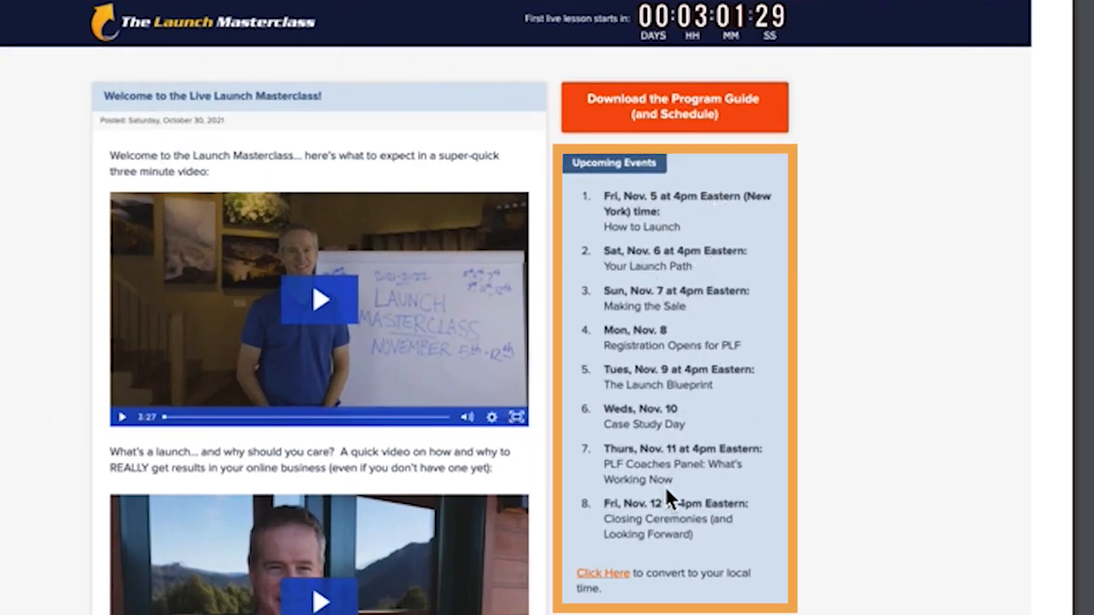
# Review the Launch Masterclass page, and the hub template's replay, upcoming events, bonus workbook, downloads and highlights sections.
pyautogui.scroll(-5, 737, 242)
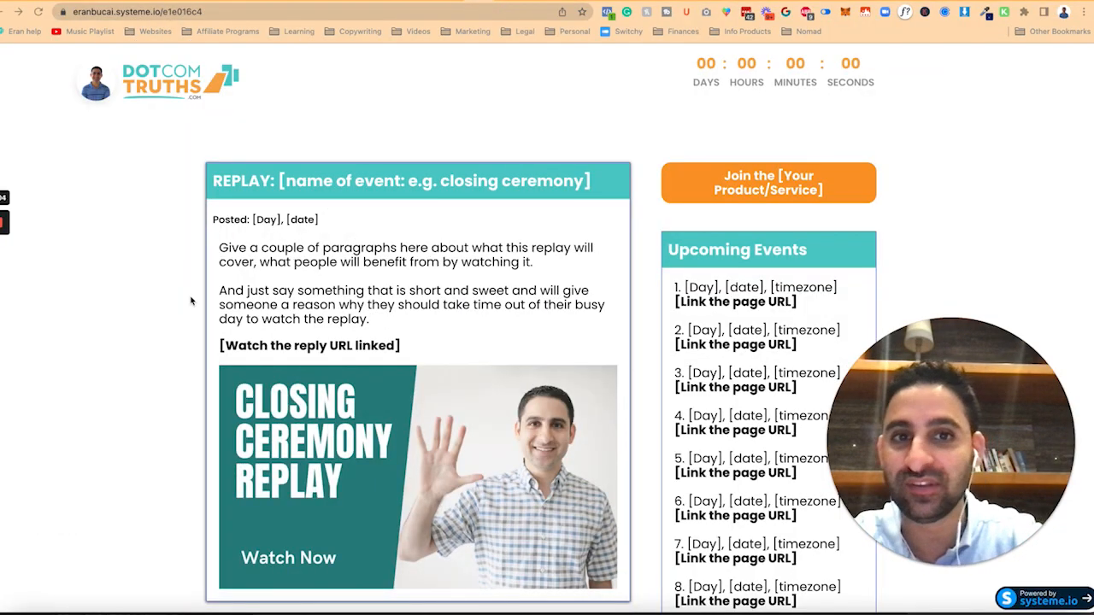
pyautogui.scroll(-5, 662, 421)
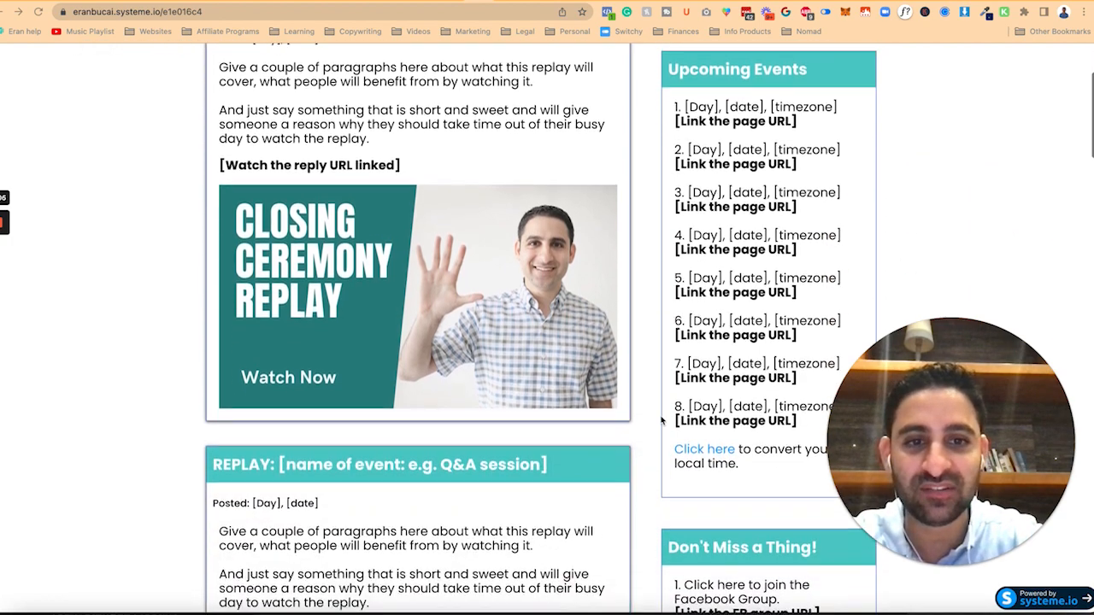
pyautogui.scroll(-1, 663, 420)
pyautogui.scroll(1, 659, 416)
pyautogui.scroll(5, 510, 212)
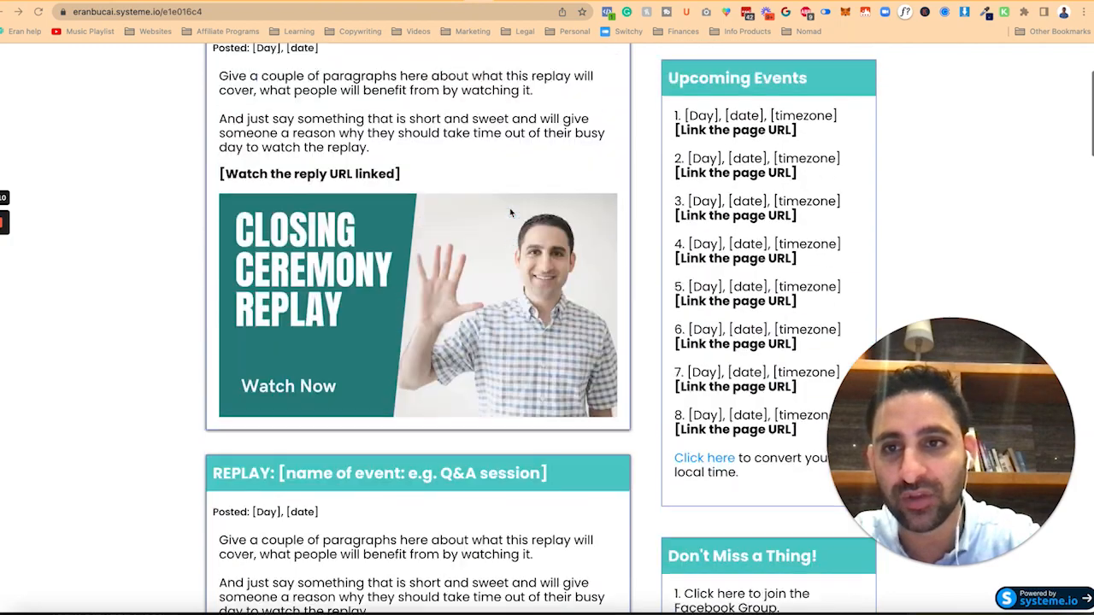
pyautogui.scroll(-9, 446, 315)
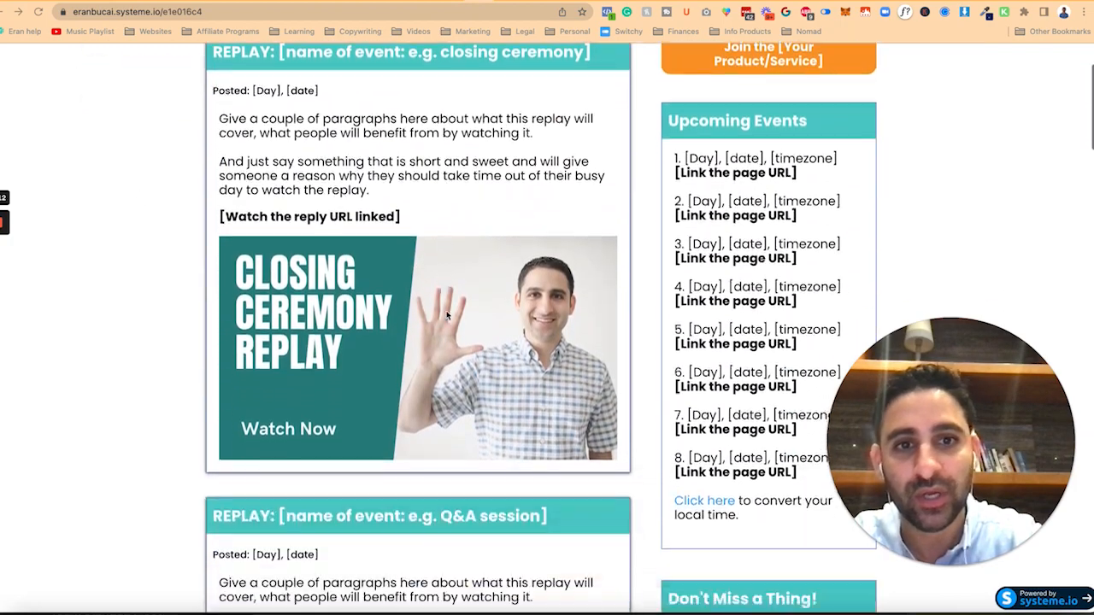
pyautogui.scroll(-2, 447, 316)
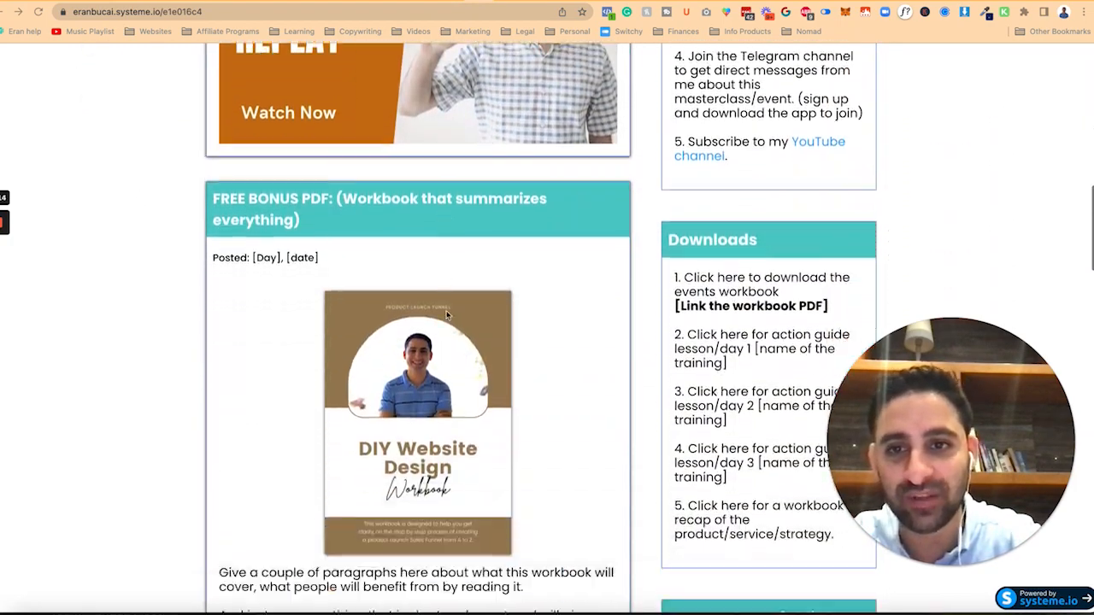
pyautogui.scroll(-7, 429, 437)
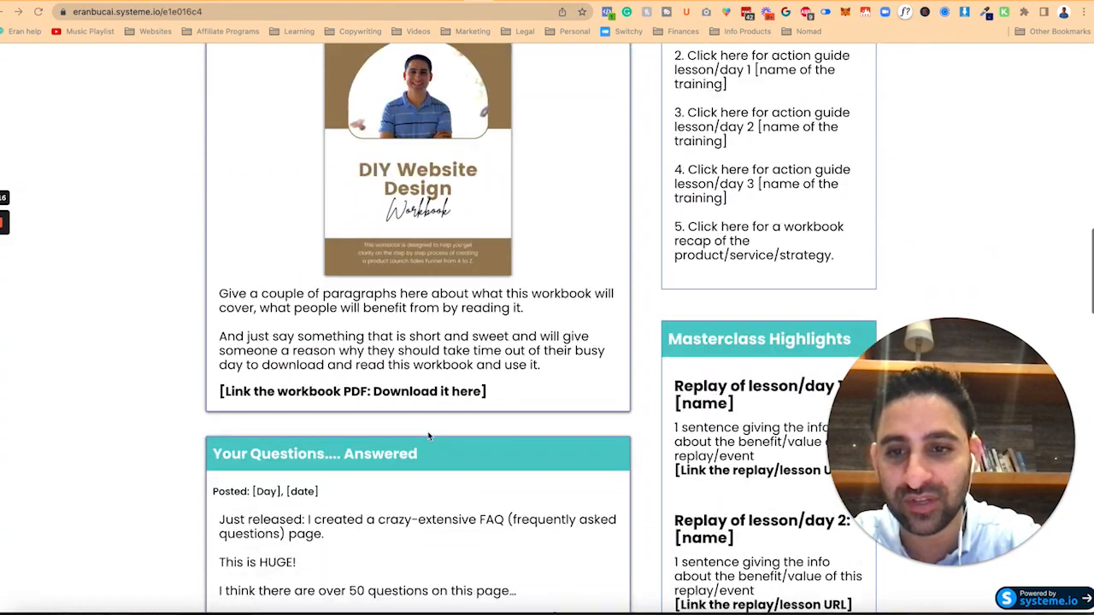
pyautogui.scroll(-12, 429, 437)
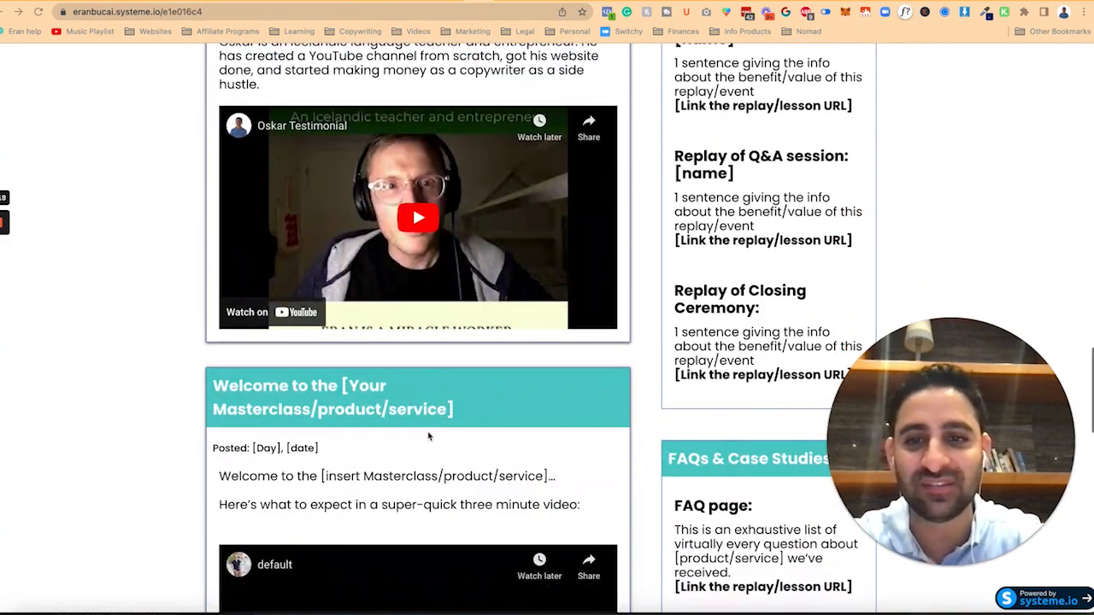
pyautogui.scroll(20, 429, 437)
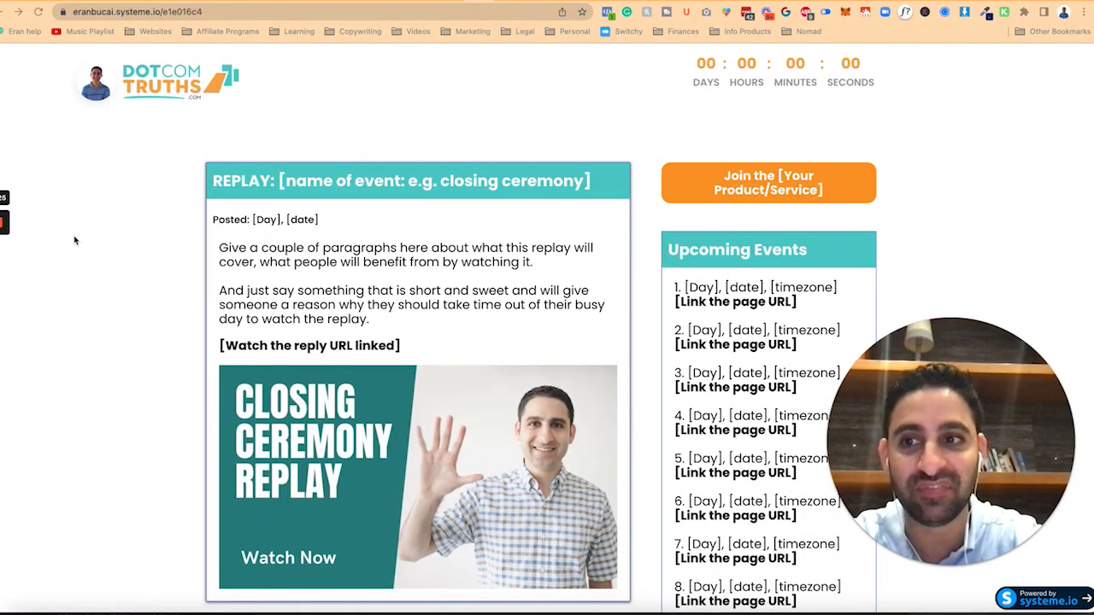
pyautogui.moveTo(4, 240)
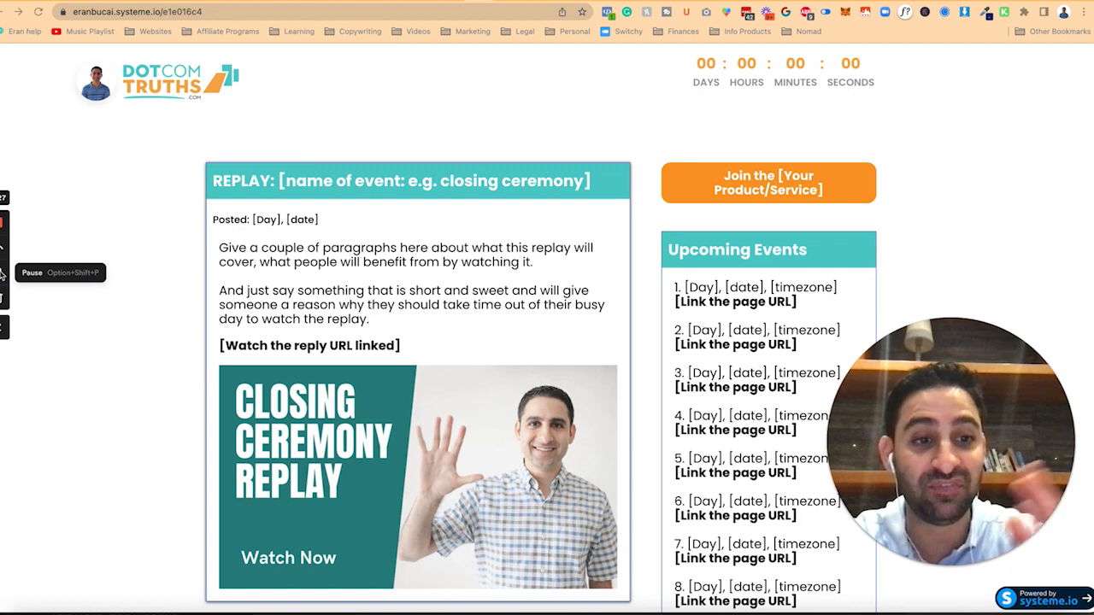
pyautogui.click(3, 272)
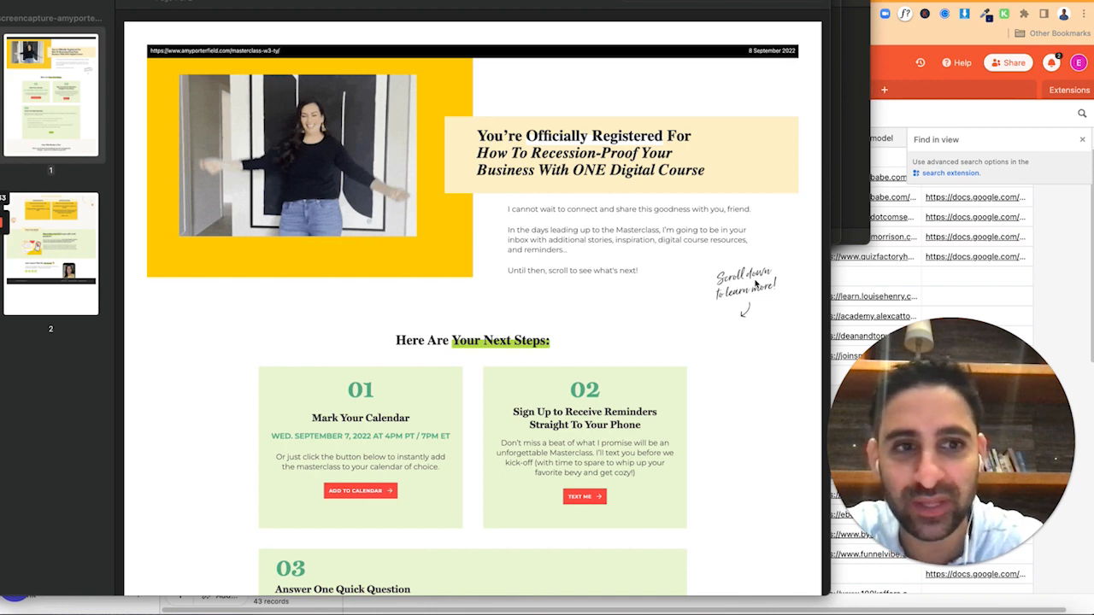
# Examine the masterclass registration confirmation PDF, covering the next steps, quick question, coffee recipe, live bonus and social links.
pyautogui.click(827, 315)
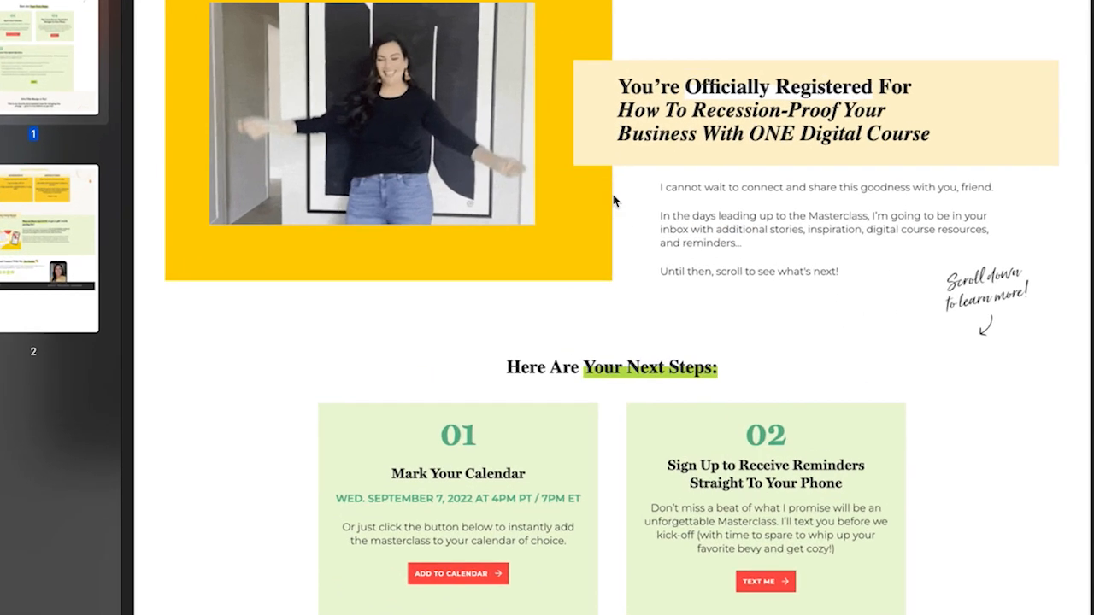
pyautogui.scroll(-3, 552, 441)
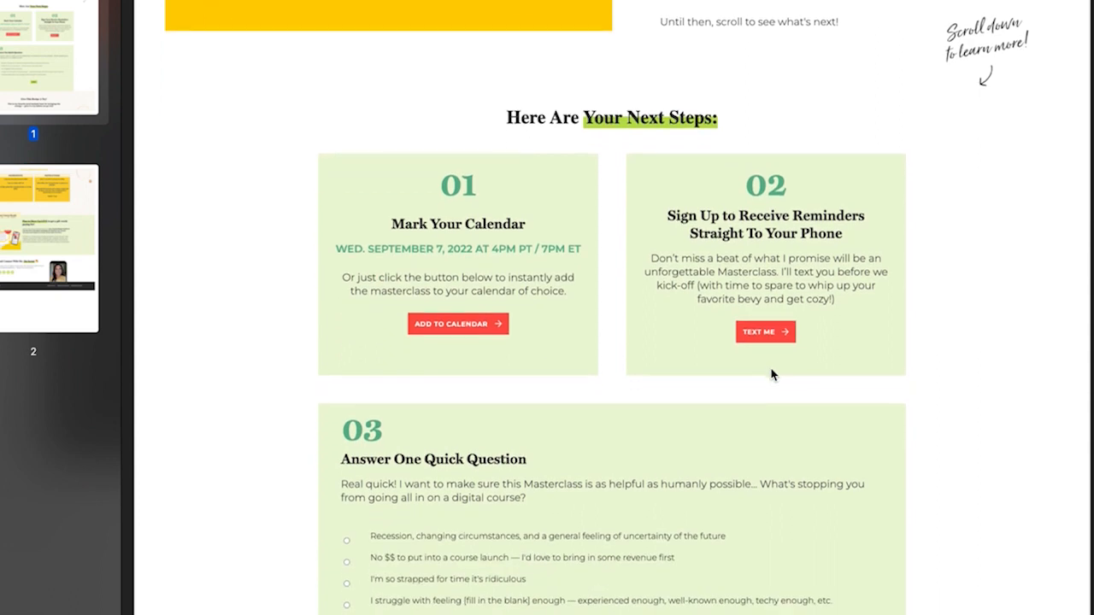
pyautogui.scroll(-3, 729, 406)
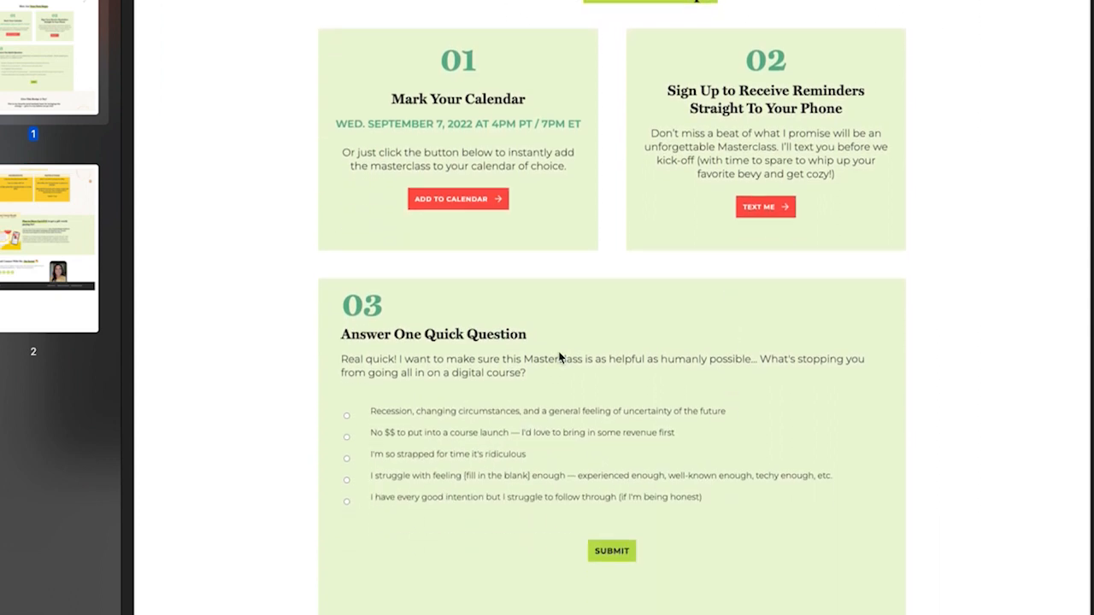
pyautogui.scroll(-5, 625, 508)
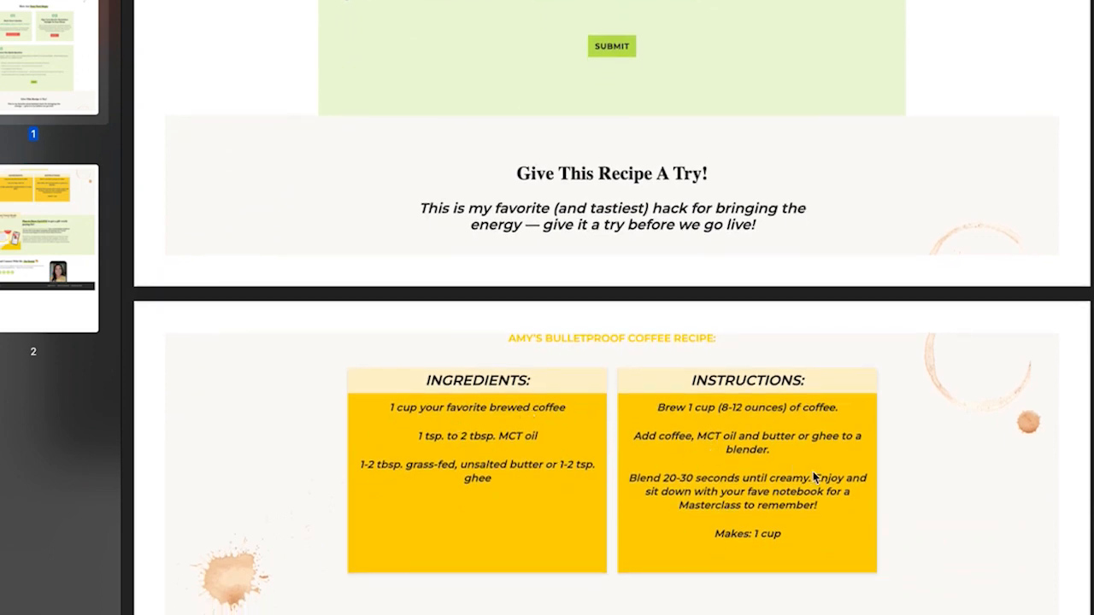
pyautogui.scroll(-6, 815, 477)
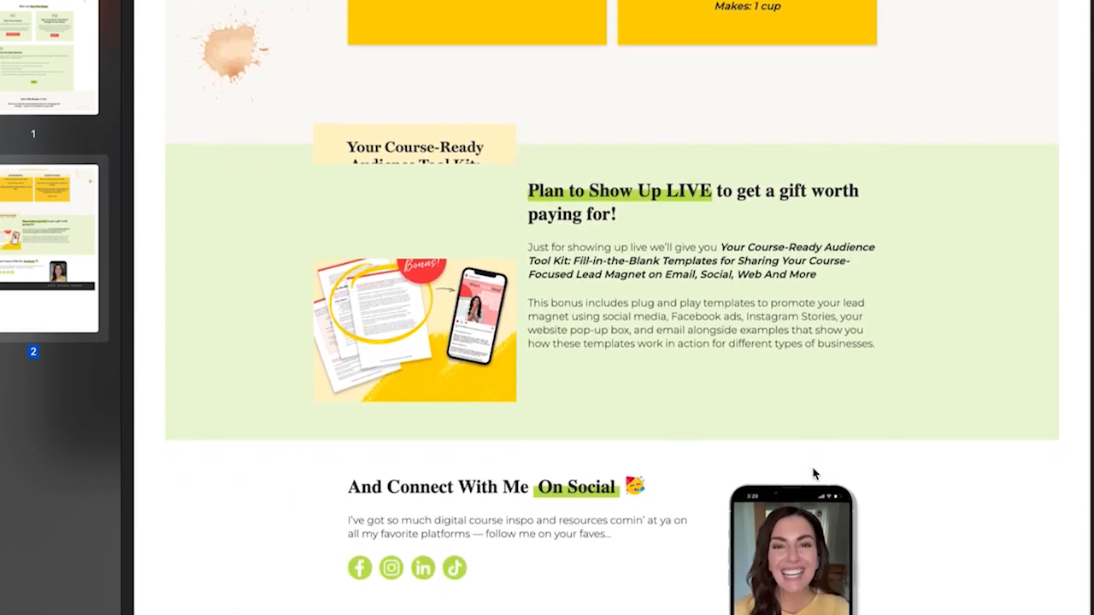
pyautogui.scroll(-2, 813, 473)
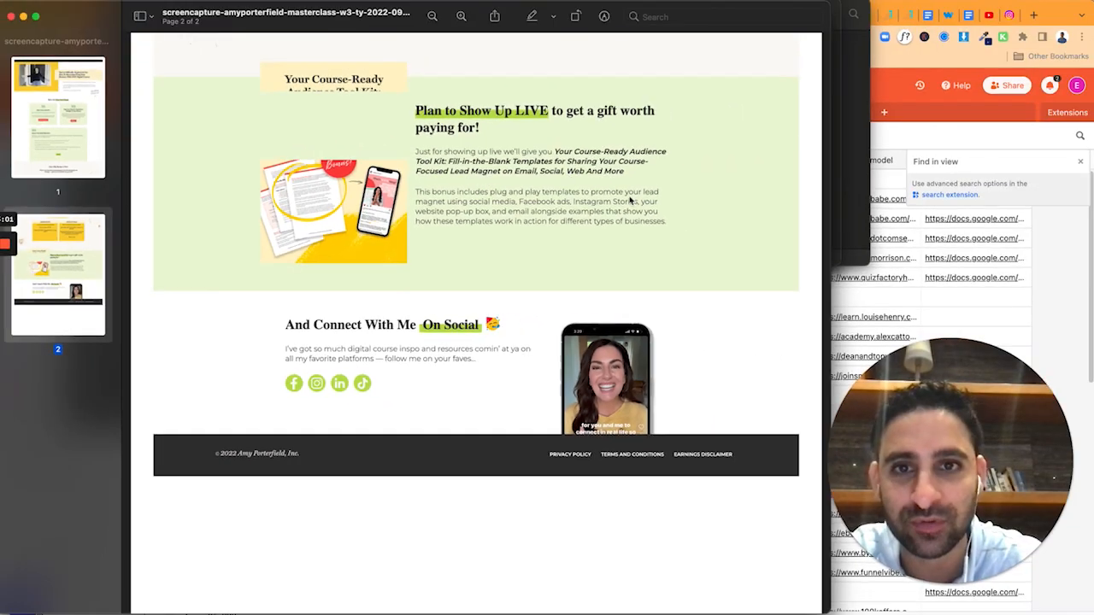
pyautogui.scroll(9, 517, 230)
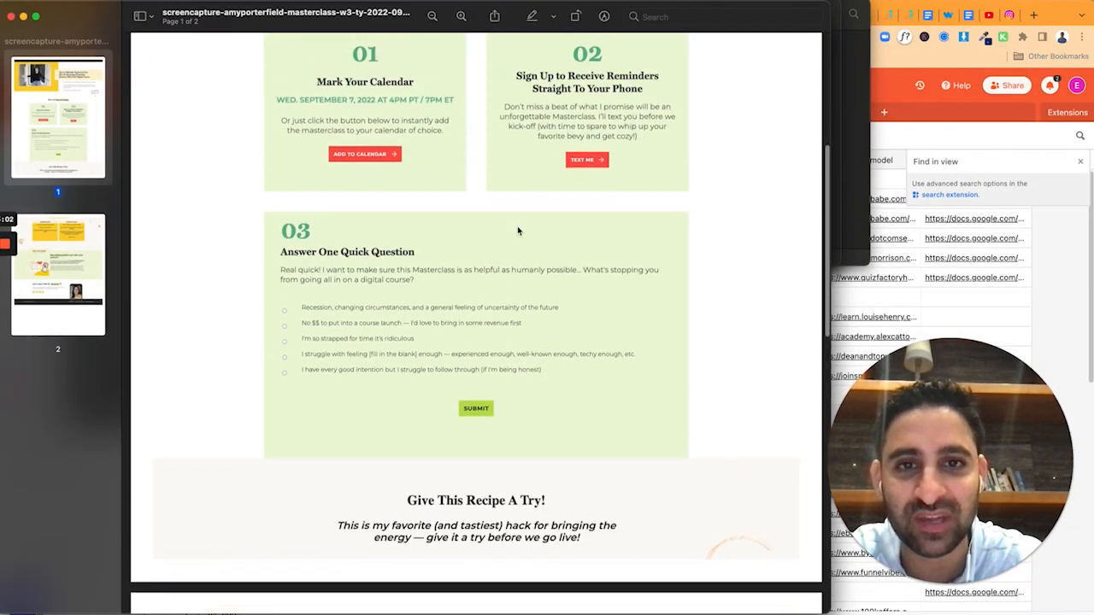
pyautogui.scroll(5, 518, 231)
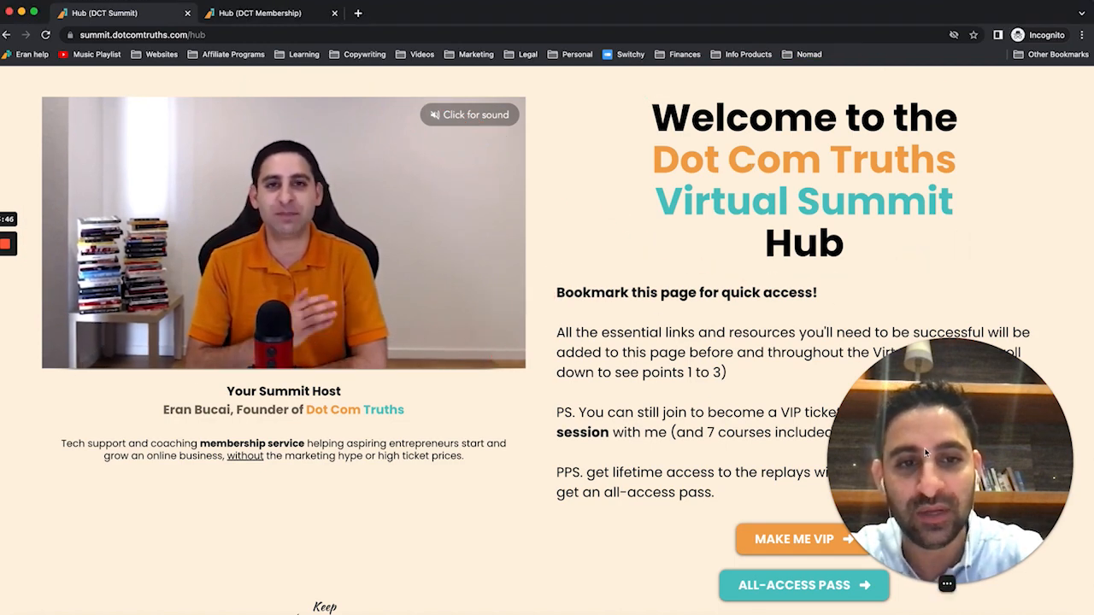
# Review the Virtual Summit hub's welcome section, including the host video and the VIP and all-access pass offers.
pyautogui.moveTo(940, 418); pyautogui.dragTo(947, 142)
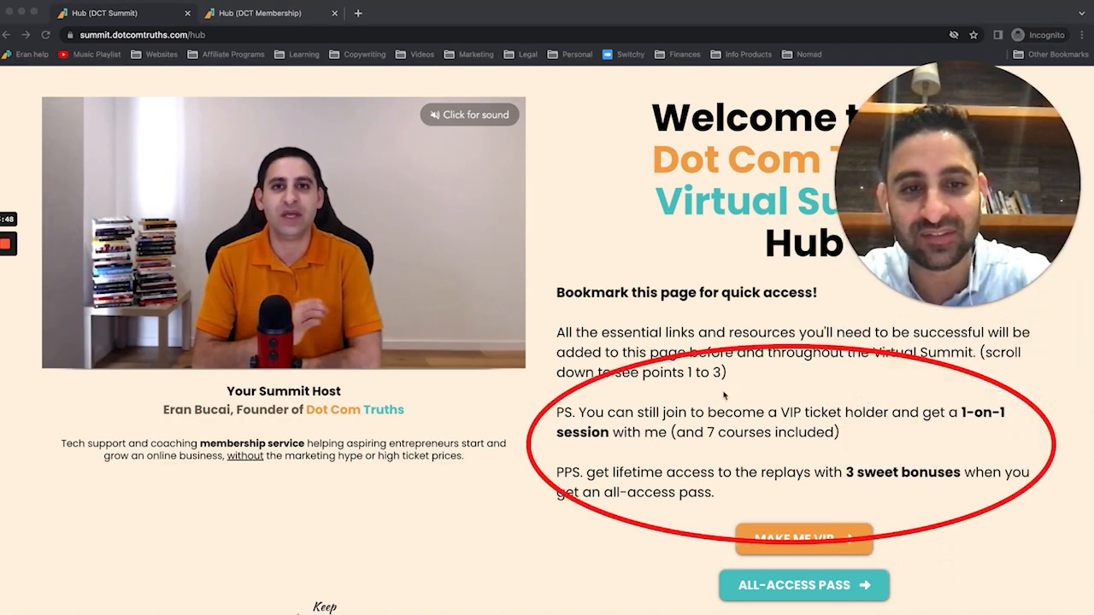
pyautogui.scroll(-2, 636, 477)
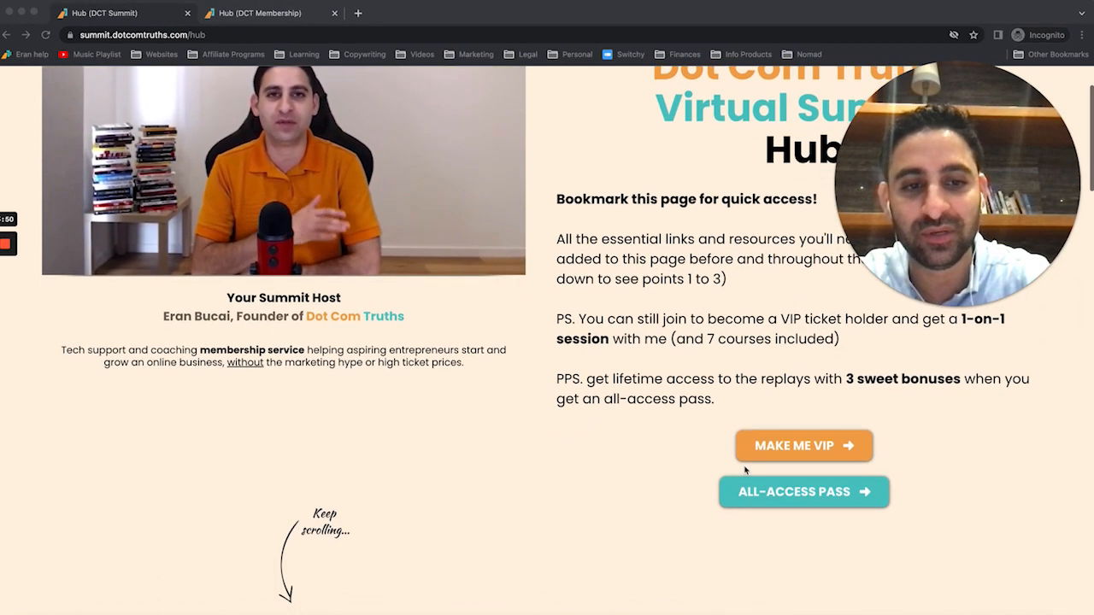
pyautogui.click(655, 469)
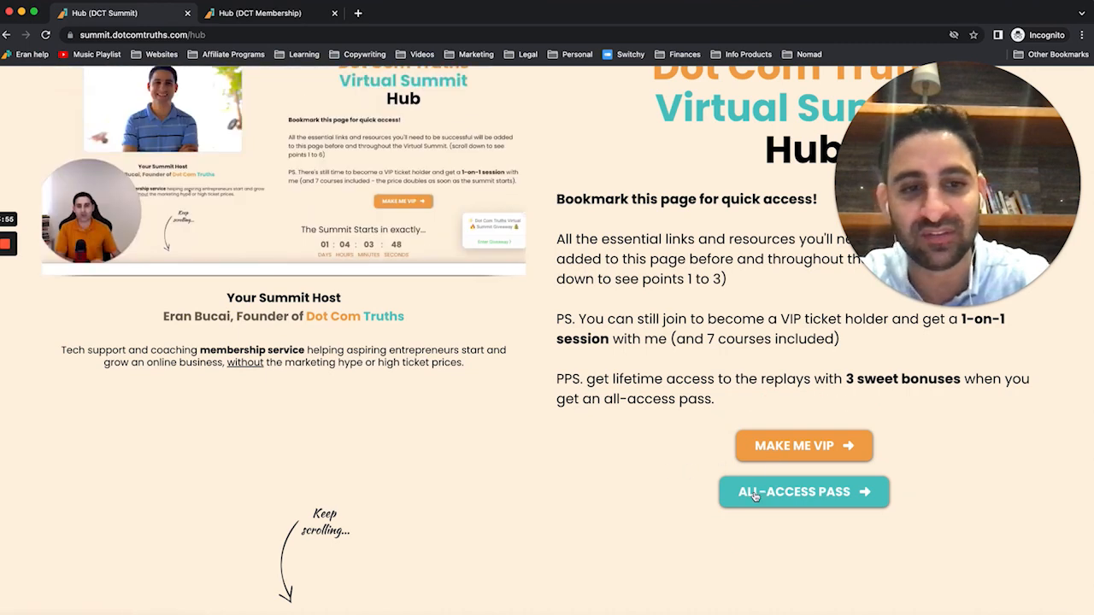
pyautogui.scroll(2, 399, 406)
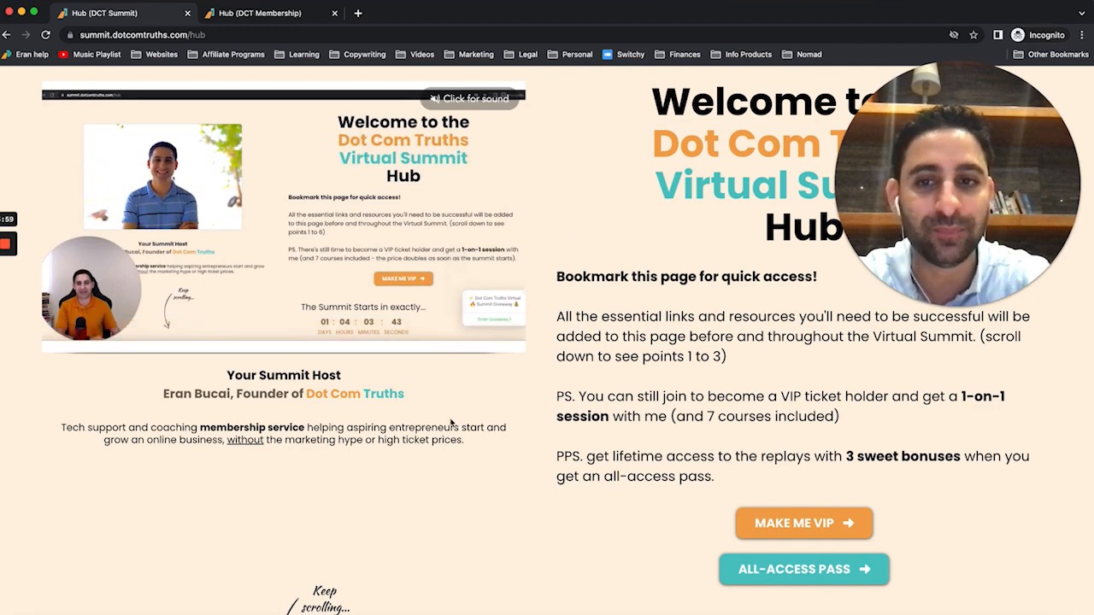
pyautogui.scroll(-3, 479, 436)
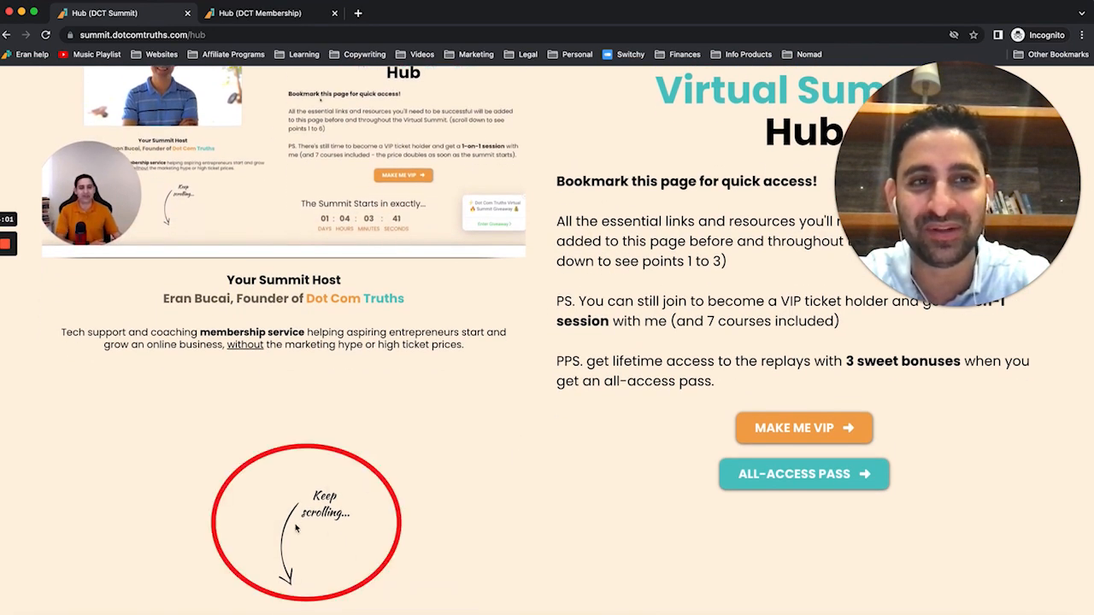
# Examine the summit hub's agenda cards, September 17 - 21 session schedule, speakers list and implementation sessions, ending back at the page's start.
pyautogui.scroll(-5, 296, 529)
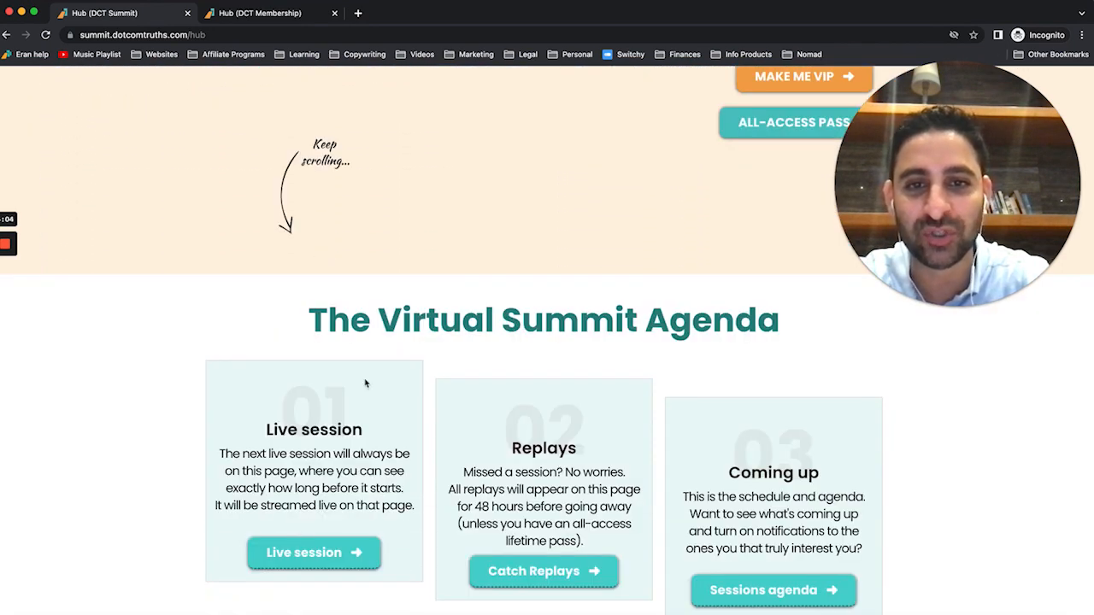
pyautogui.scroll(-2, 375, 465)
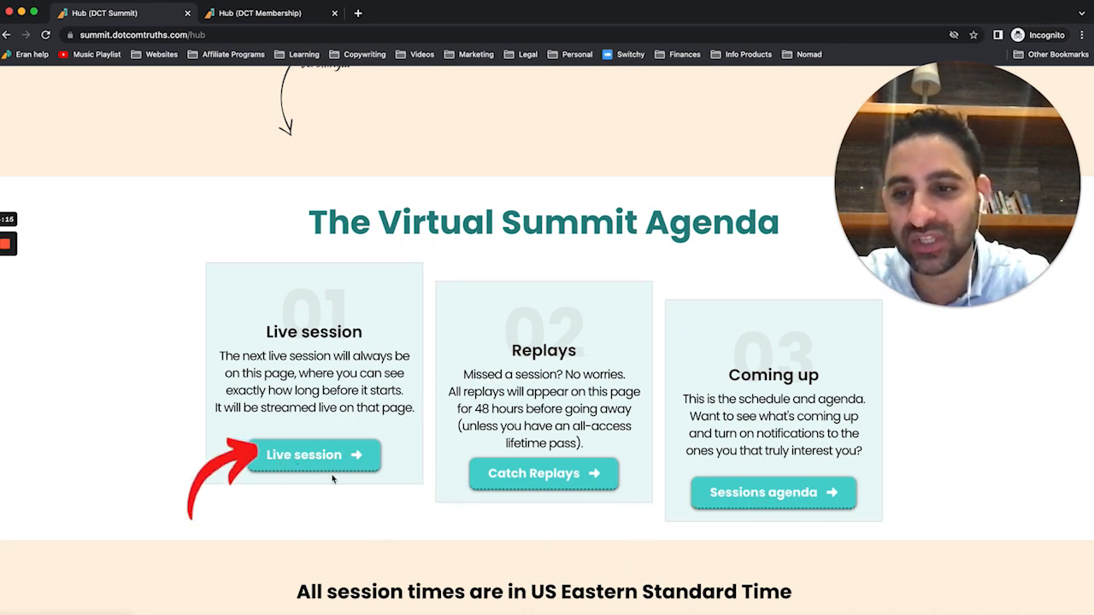
pyautogui.scroll(-3, 333, 480)
pyautogui.scroll(-7, 333, 480)
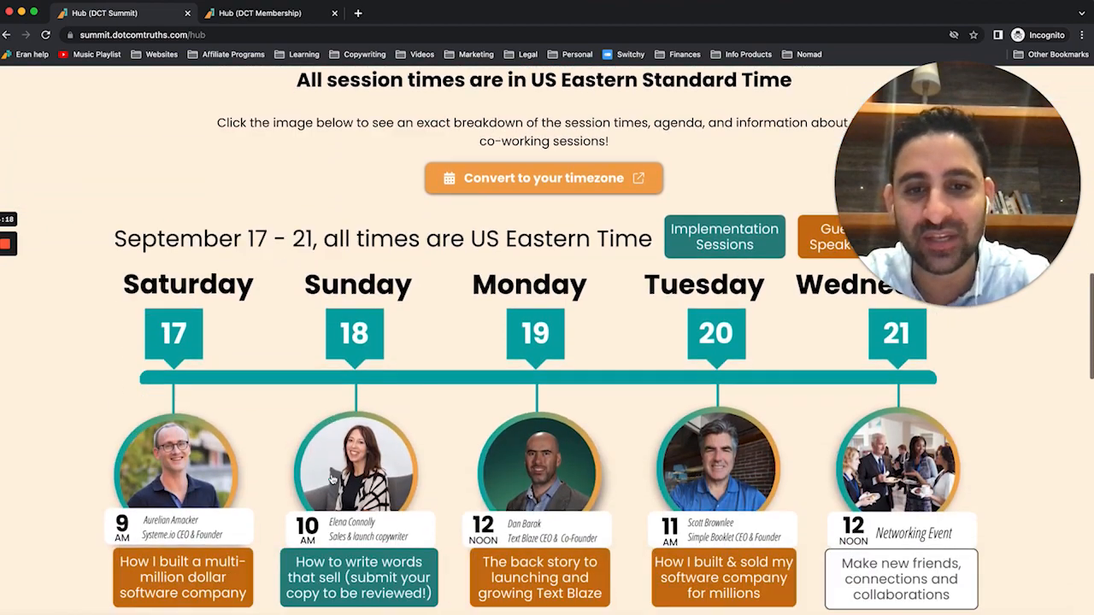
pyautogui.scroll(-6, 332, 479)
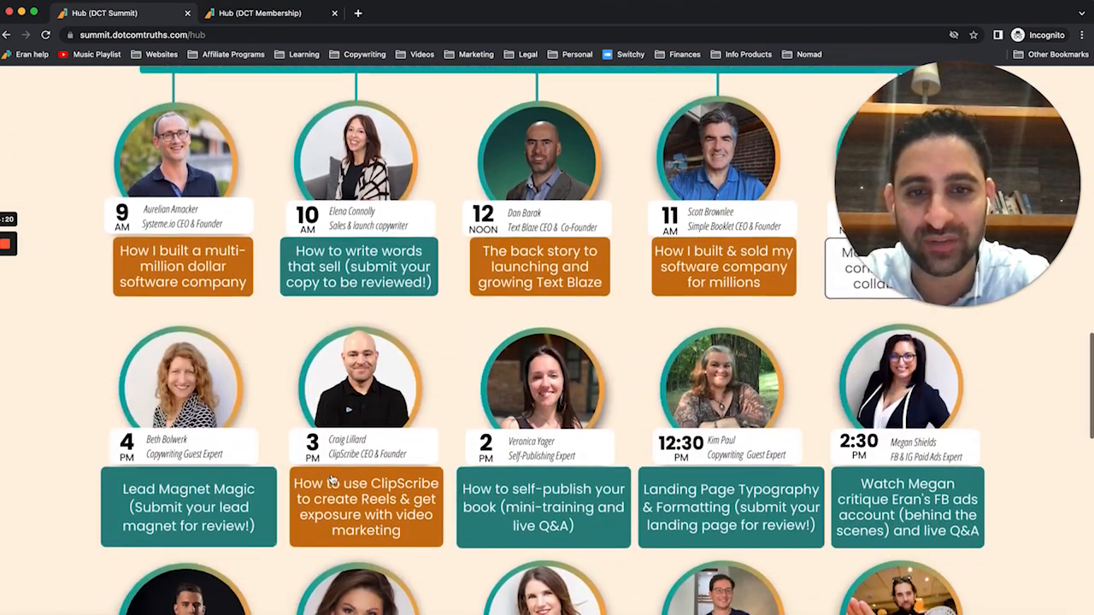
pyautogui.scroll(-3, 332, 480)
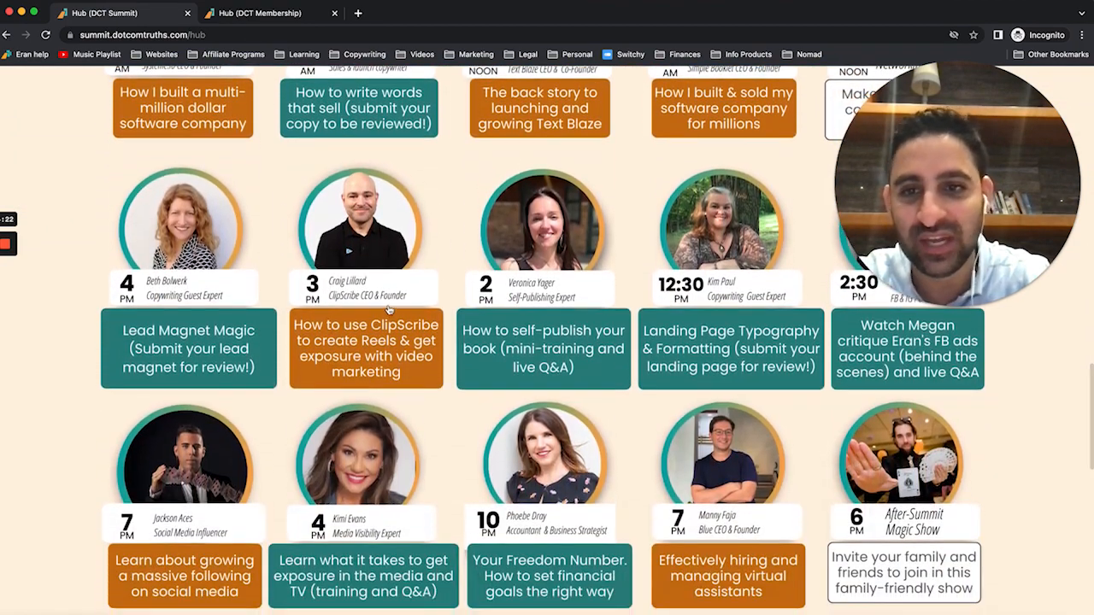
pyautogui.scroll(-12, 385, 314)
pyautogui.scroll(2, 385, 309)
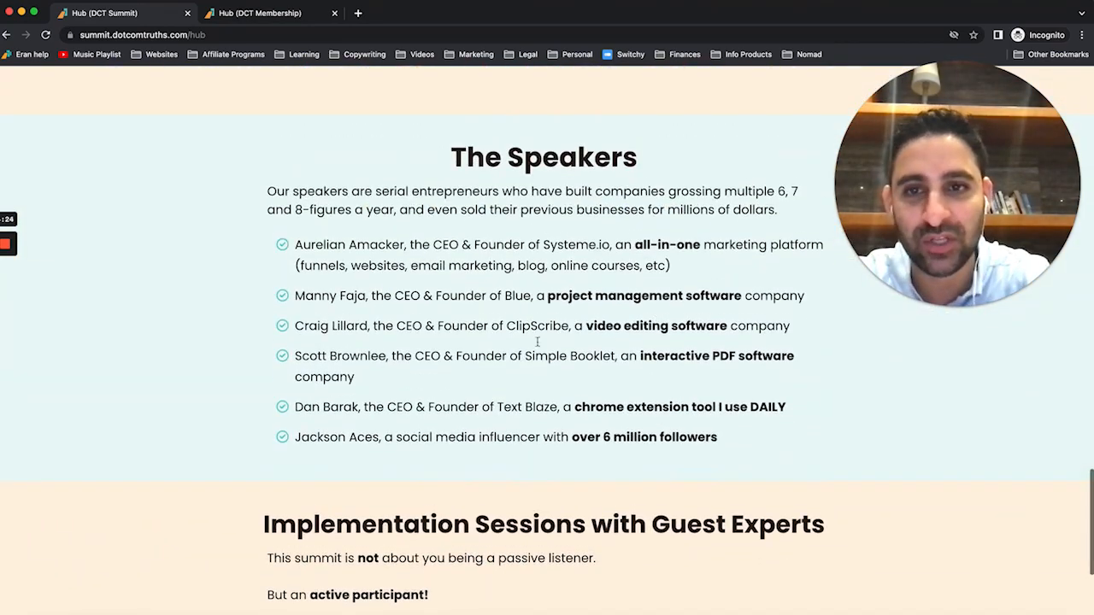
pyautogui.scroll(-5, 541, 296)
pyautogui.scroll(12, 541, 298)
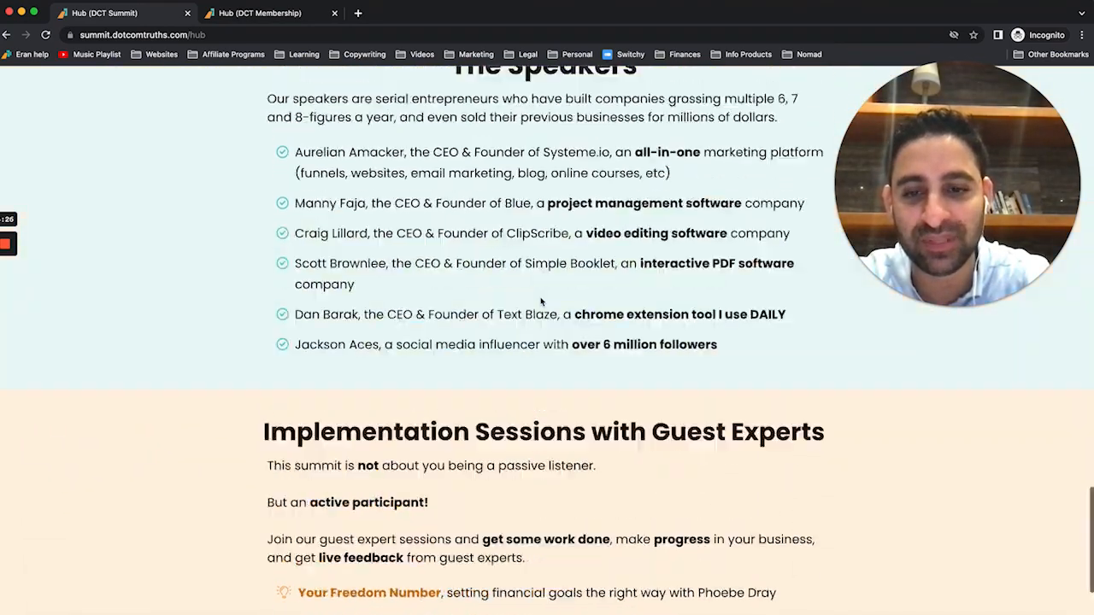
pyautogui.scroll(10, 540, 297)
pyautogui.scroll(-1, 540, 297)
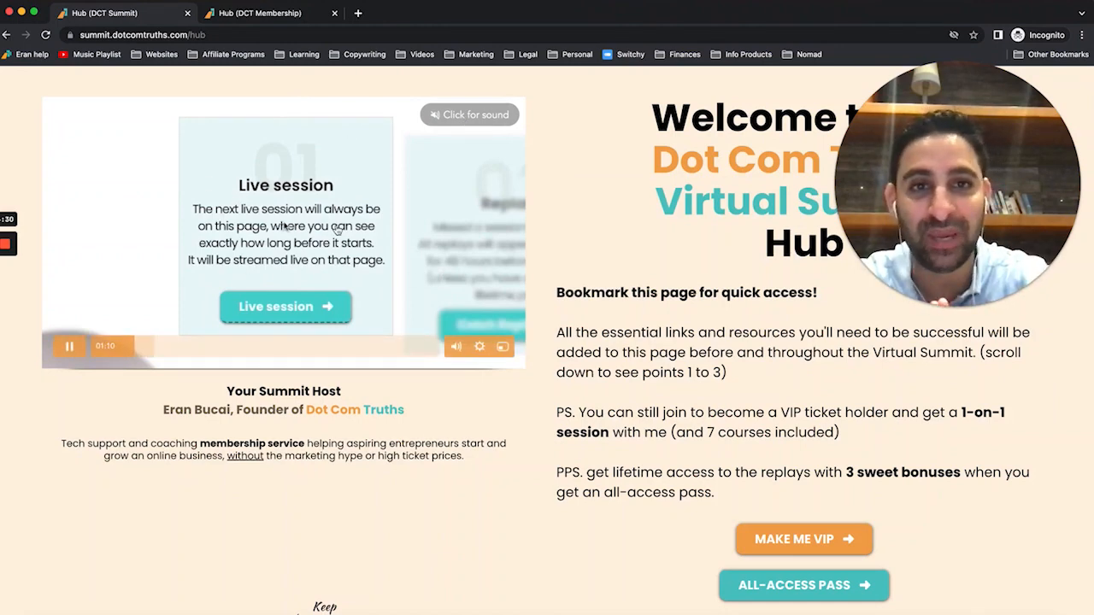
# Switch to the DCT Membership hub and review its welcome section and the numbered resource cards from Start here to Share a win.
pyautogui.click(278, 14)
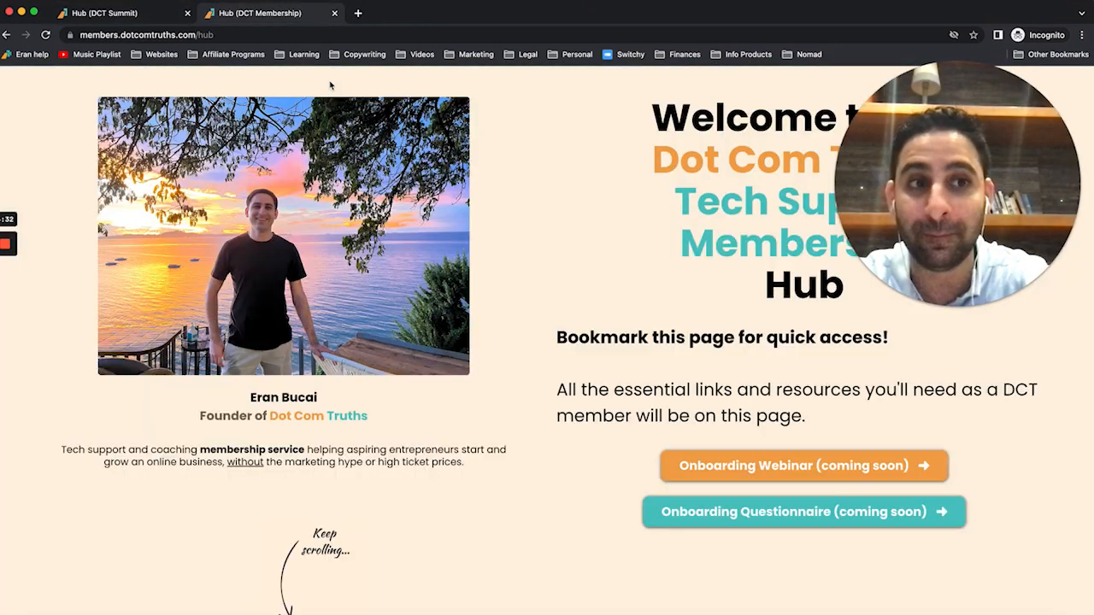
pyautogui.click(933, 308)
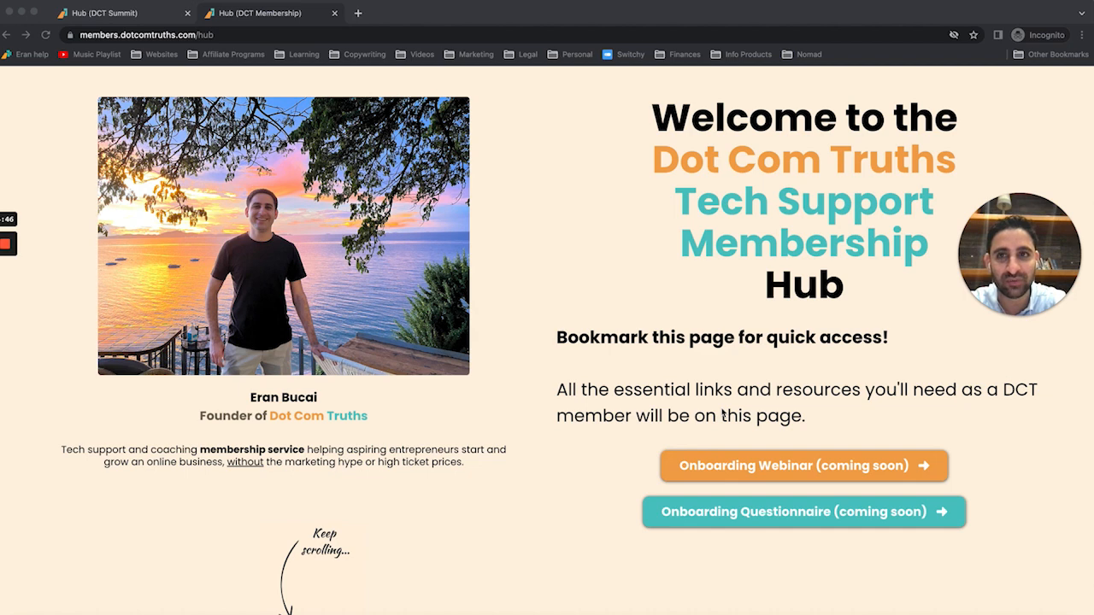
pyautogui.scroll(-5, 723, 414)
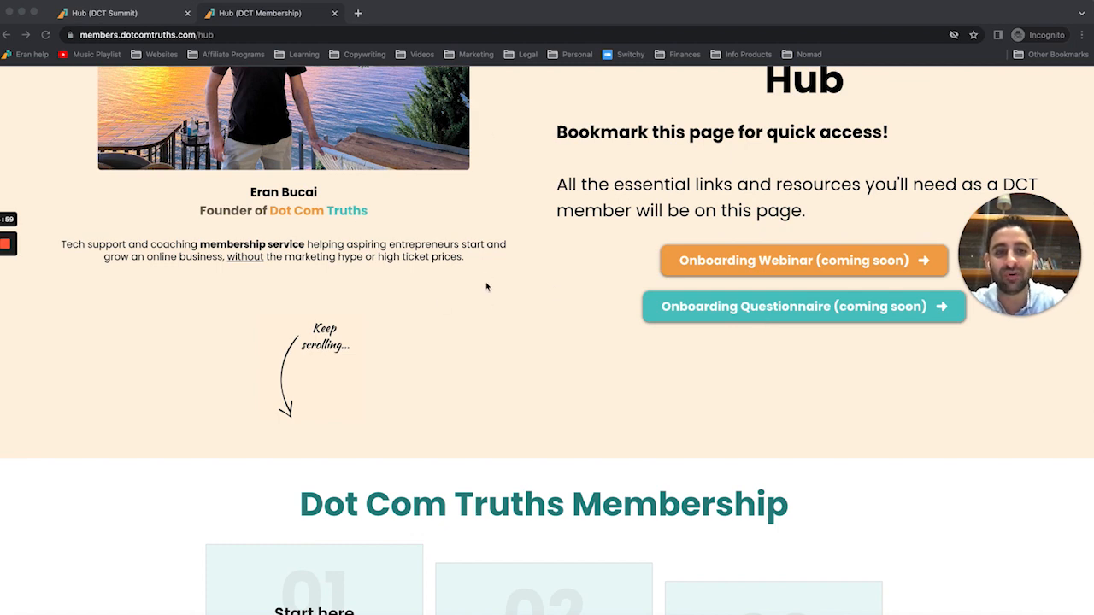
pyautogui.scroll(-4, 520, 366)
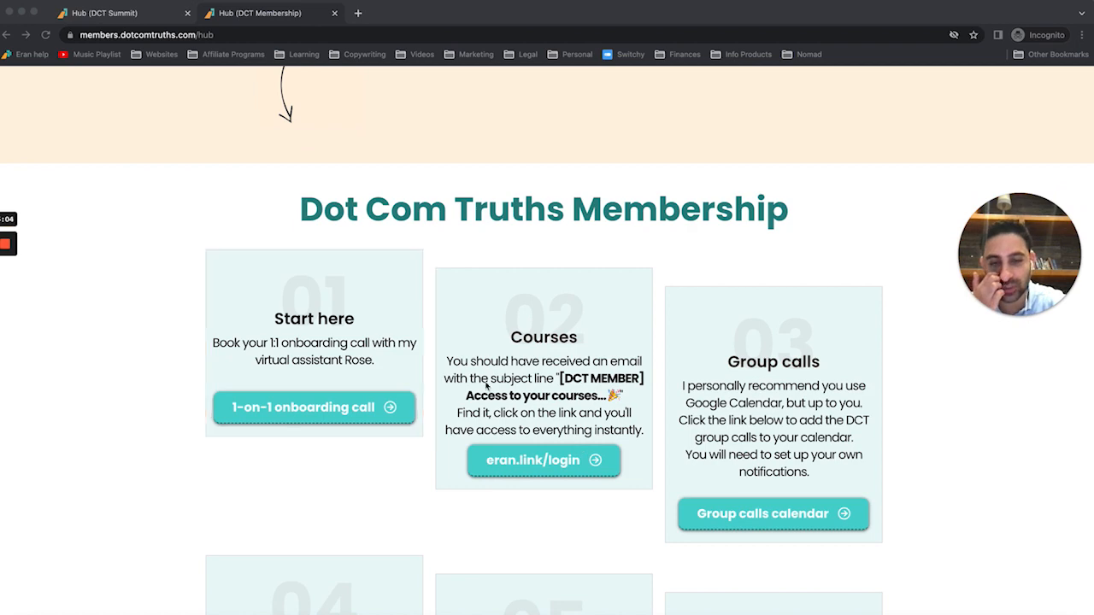
pyautogui.scroll(-2, 559, 396)
pyautogui.scroll(-5, 831, 291)
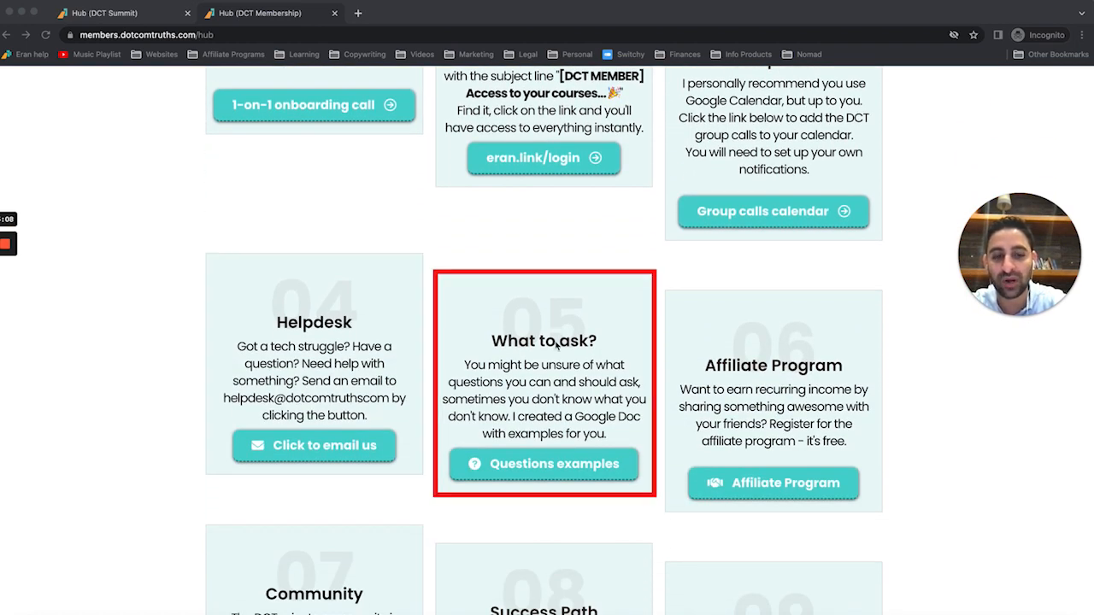
pyautogui.scroll(-3, 795, 358)
pyautogui.scroll(-2, 376, 442)
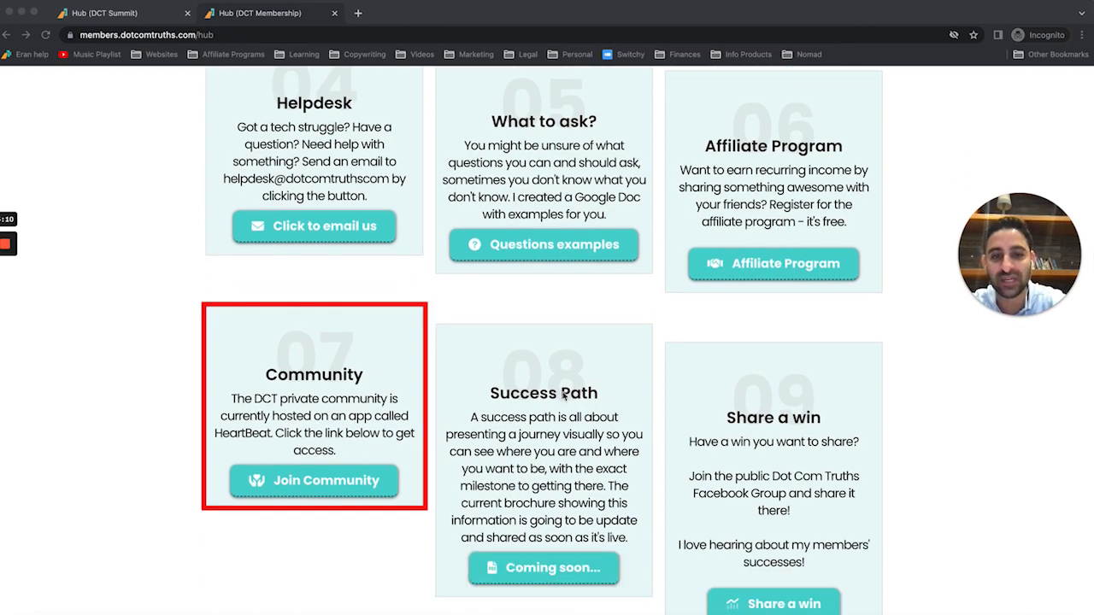
# Examine the membership hub's overwhelm section, support roadmap and Everything you need to know list, ending back at the page's start.
pyautogui.scroll(-12, 599, 414)
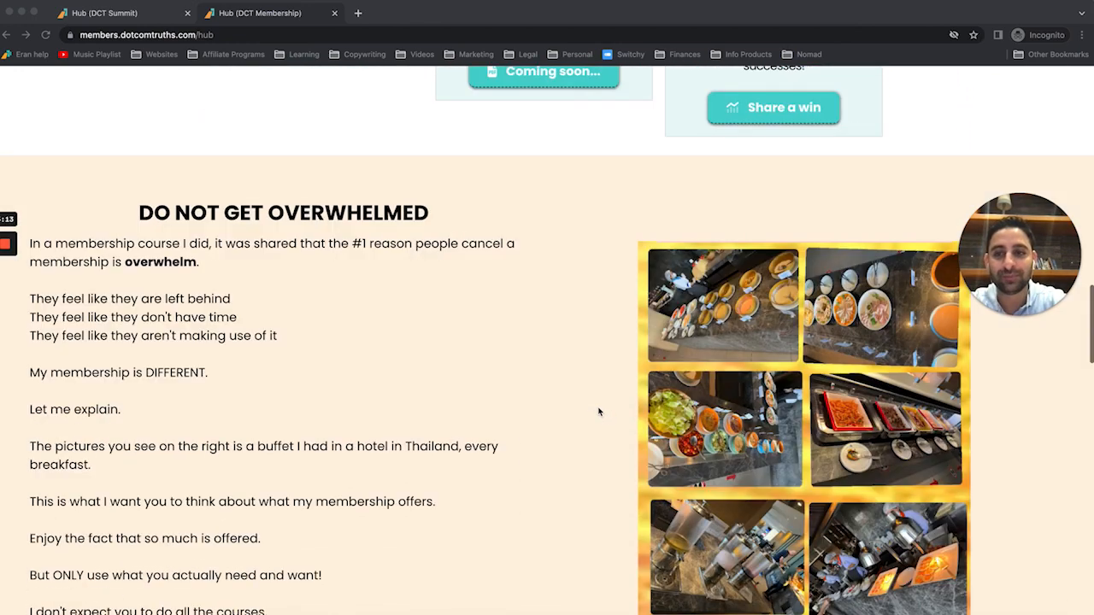
pyautogui.scroll(-1, 598, 412)
pyautogui.scroll(-15, 538, 297)
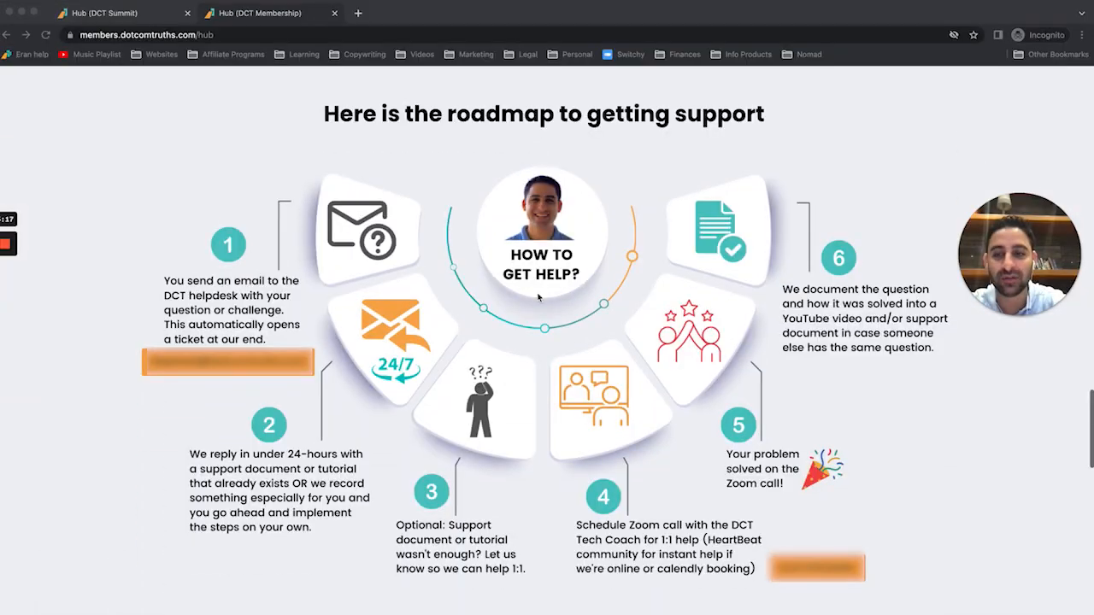
pyautogui.scroll(-13, 538, 297)
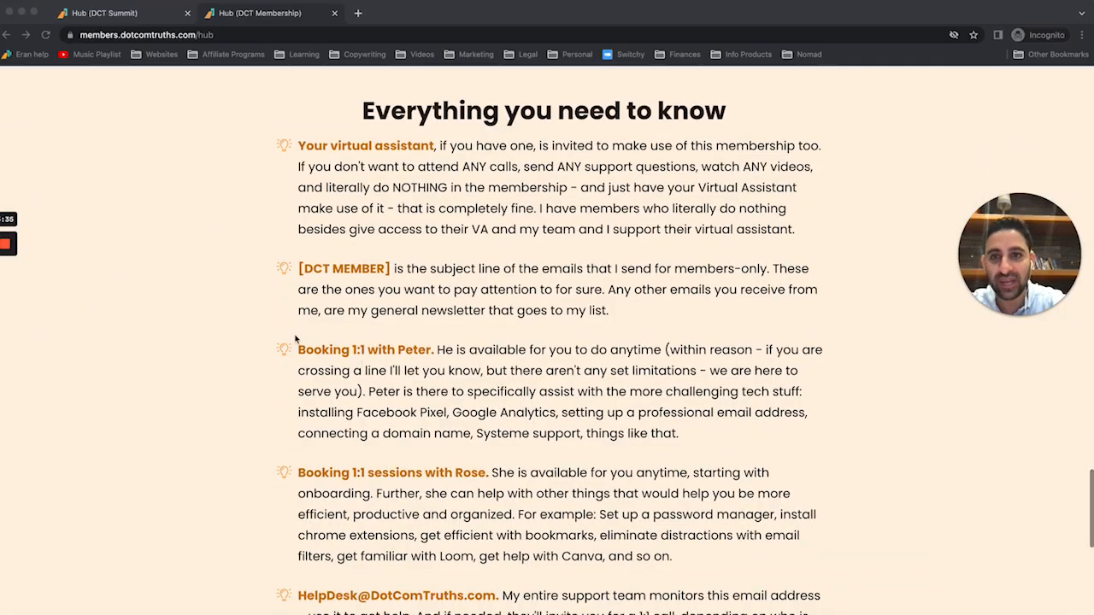
pyautogui.scroll(-10, 221, 283)
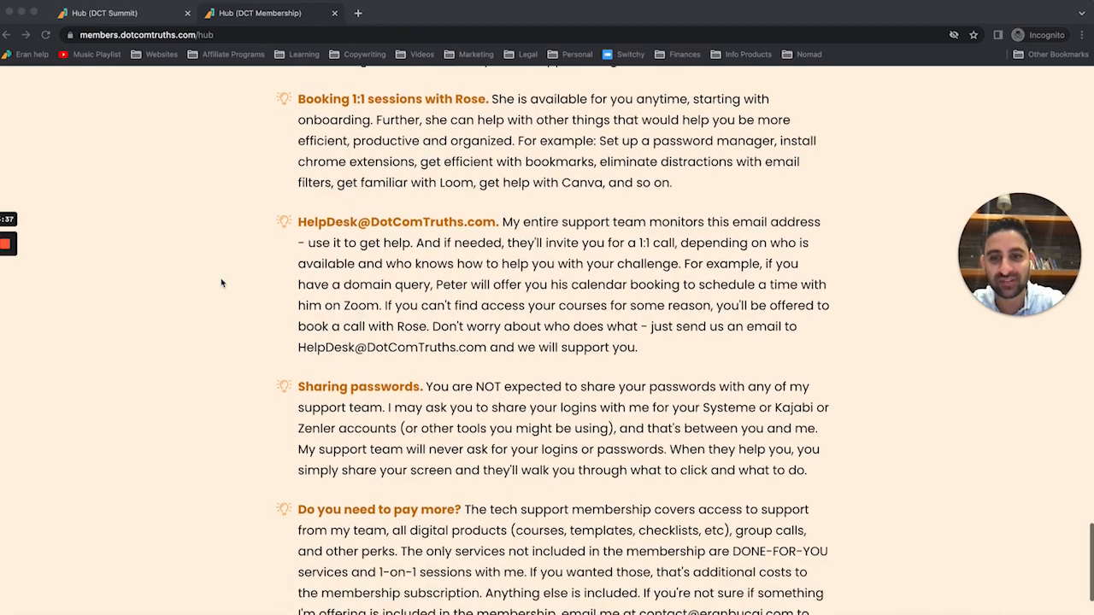
pyautogui.scroll(20, 221, 283)
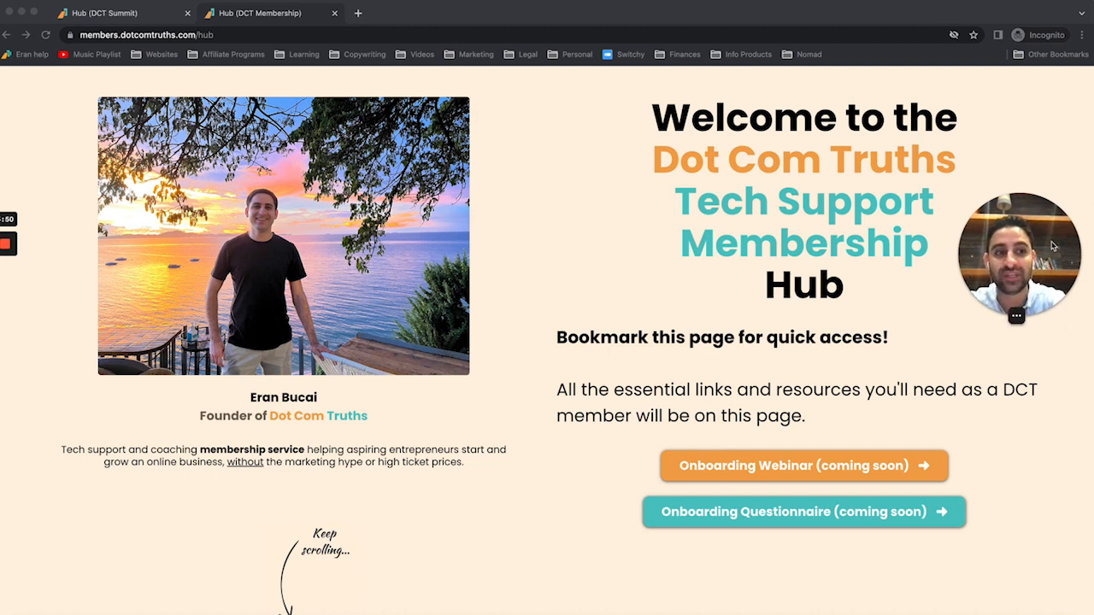
pyautogui.click(1015, 313)
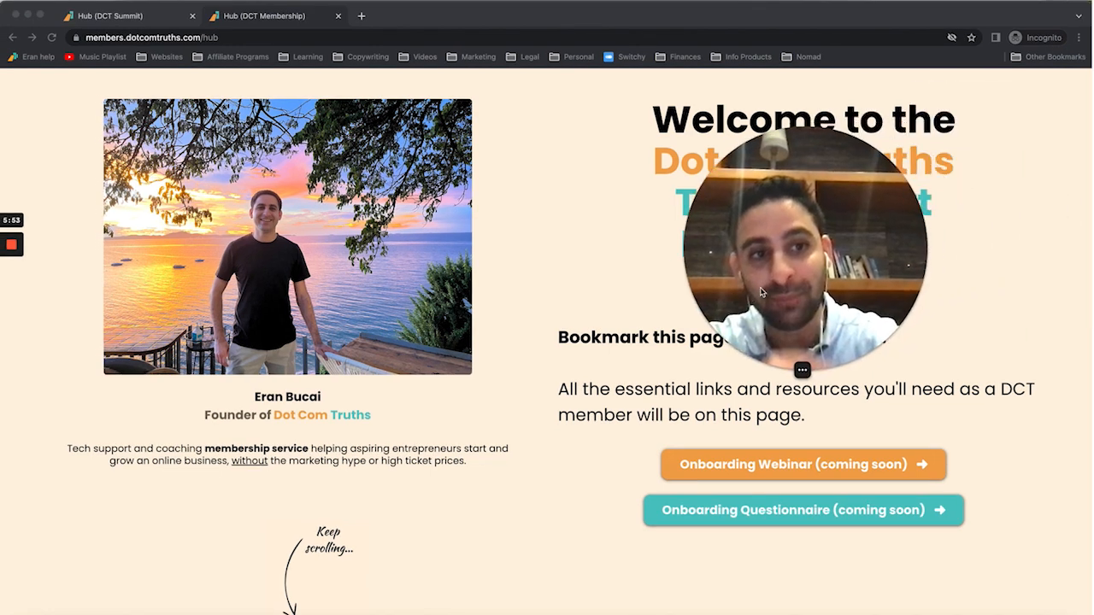
pyautogui.moveTo(762, 292); pyautogui.dragTo(512, 235)
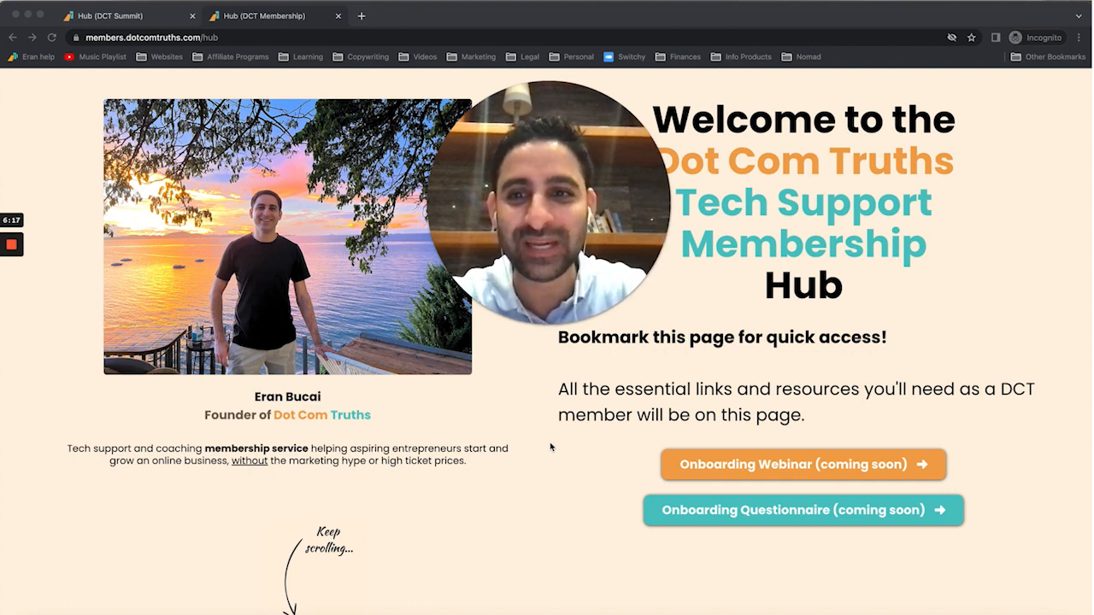
# Switch to the systeme.io dashboard and review the step list of the Landing Page Challenge funnel.
pyautogui.moveTo(12, 253)
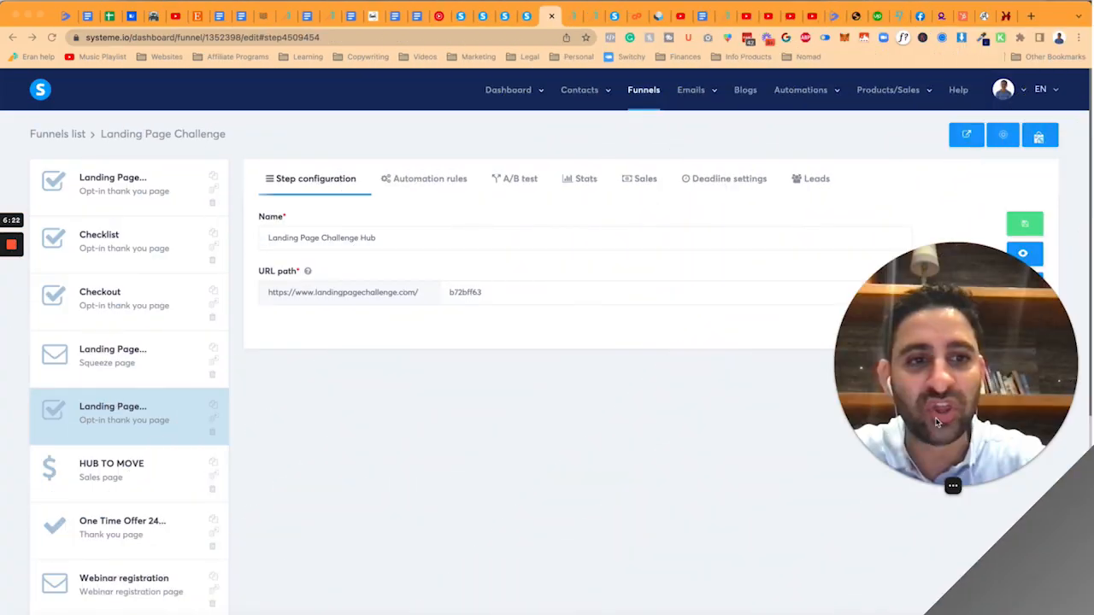
pyautogui.scroll(-3, 127, 462)
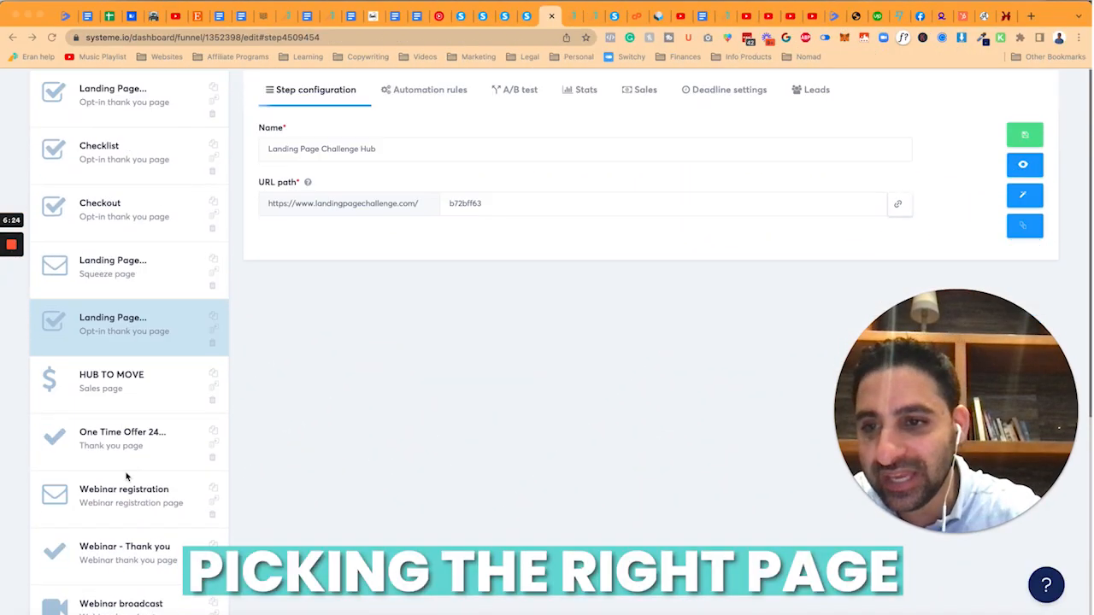
pyautogui.scroll(3, 126, 477)
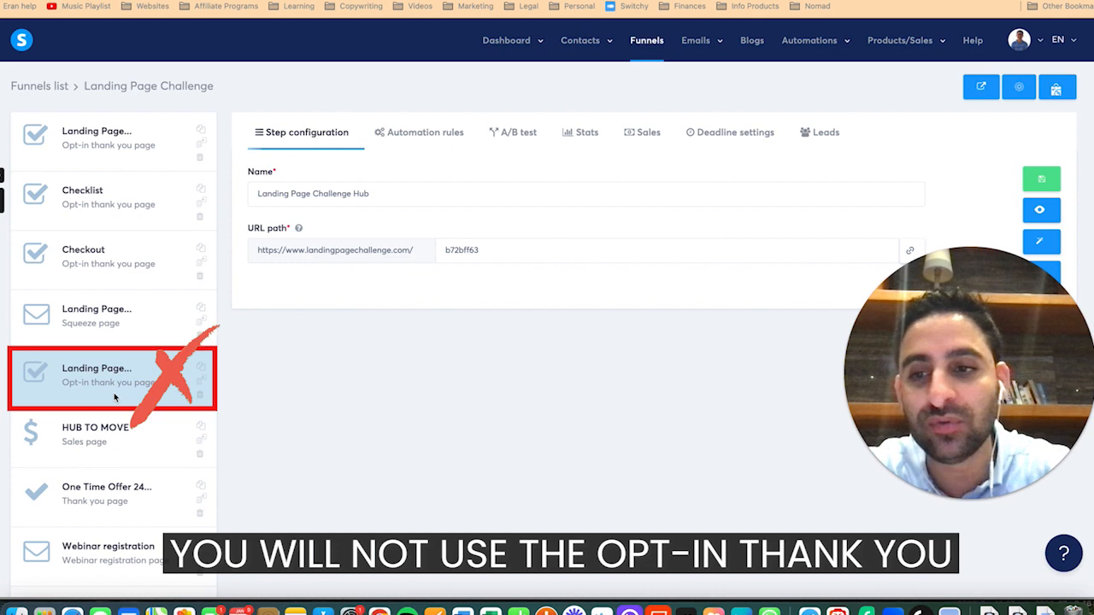
# Examine the opt-in and sales page types offered for a new funnel step, and close the dialog without adding one.
pyautogui.scroll(-5, 114, 397)
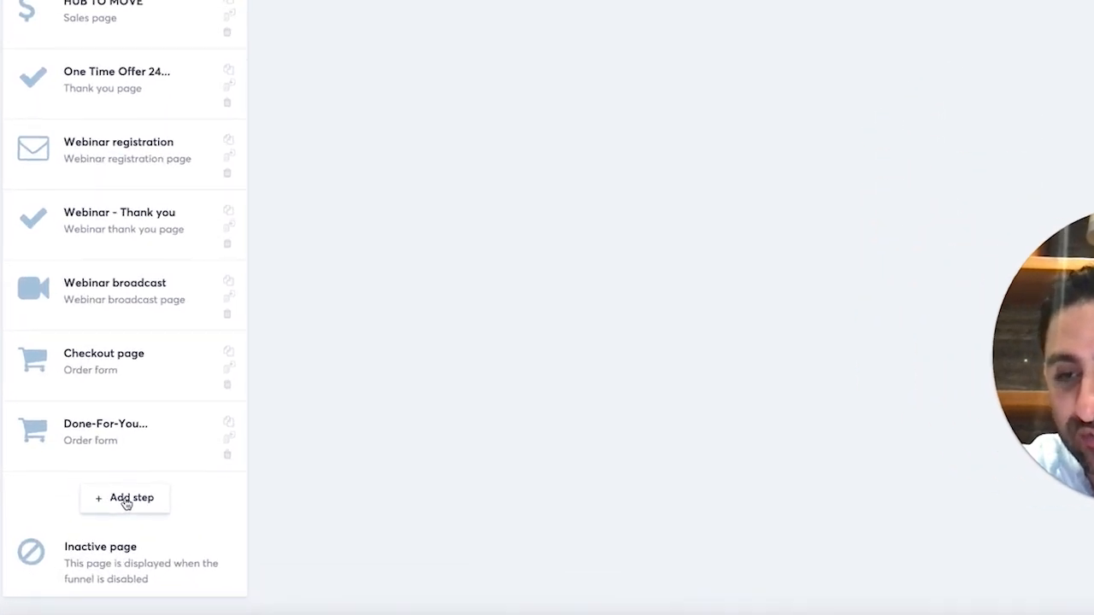
pyautogui.click(110, 495)
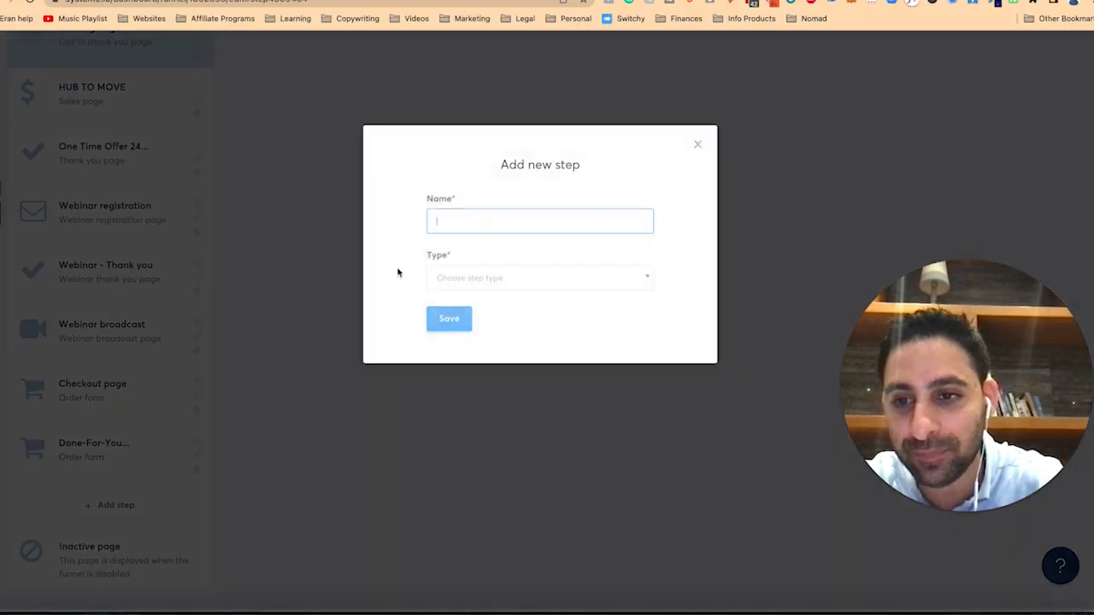
pyautogui.click(483, 282)
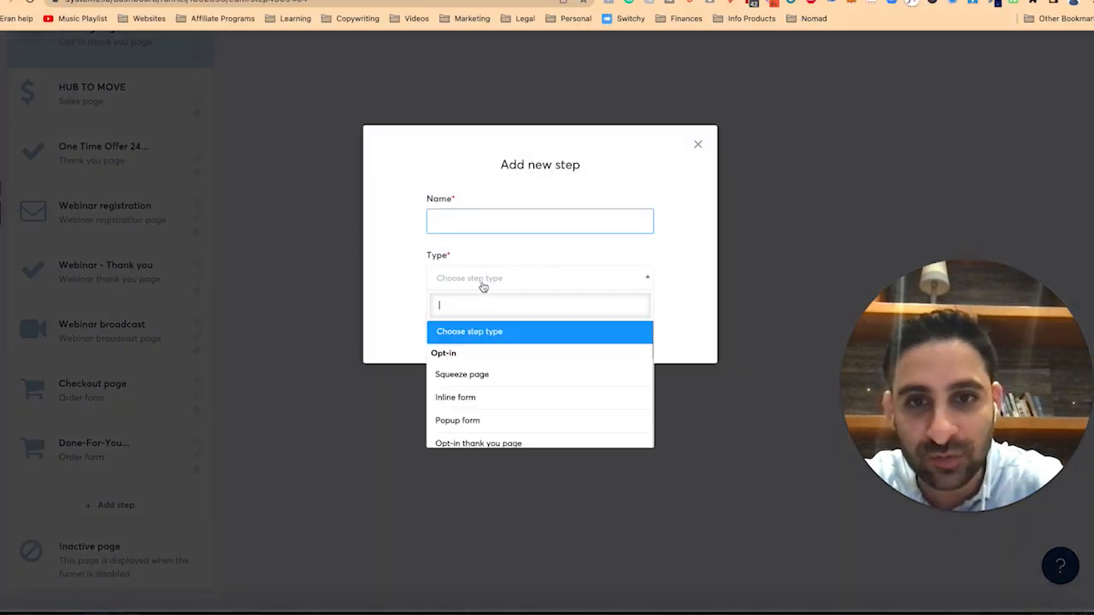
pyautogui.scroll(-1, 496, 392)
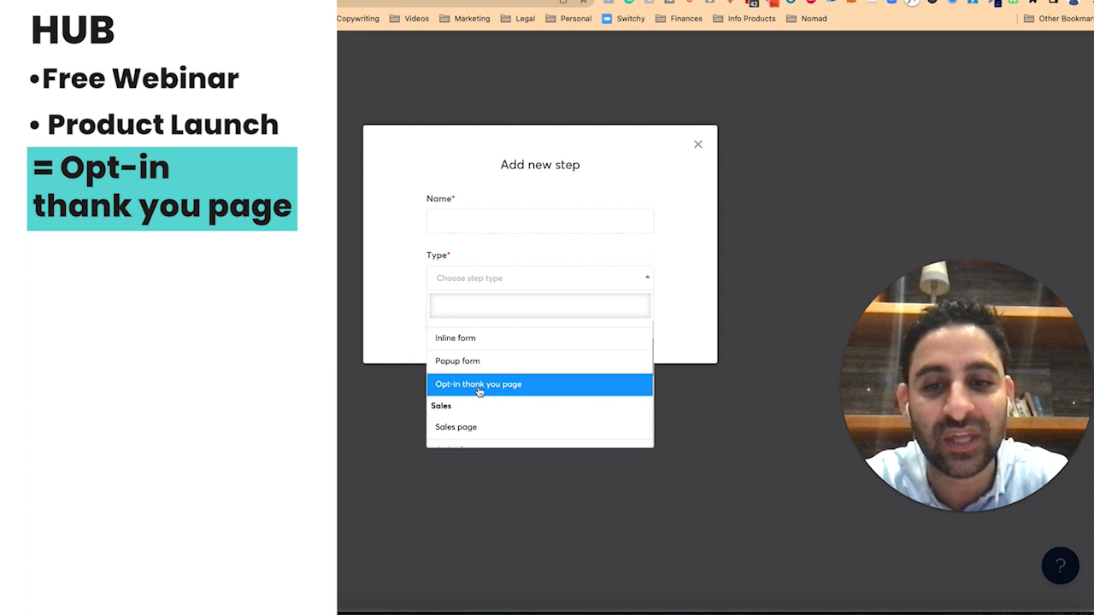
pyautogui.scroll(-2, 478, 389)
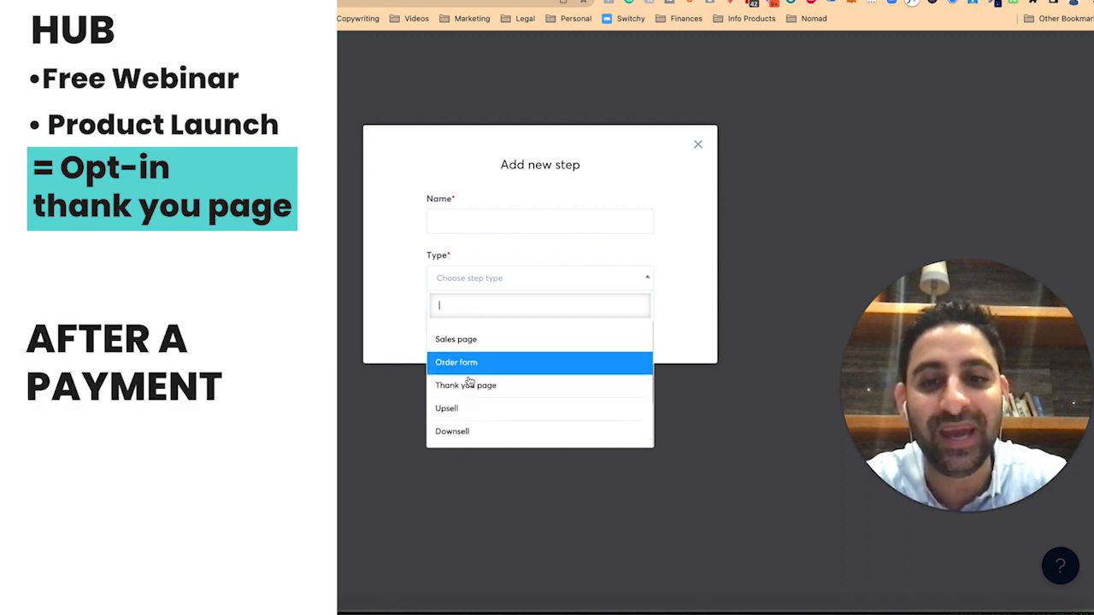
pyautogui.scroll(1, 458, 382)
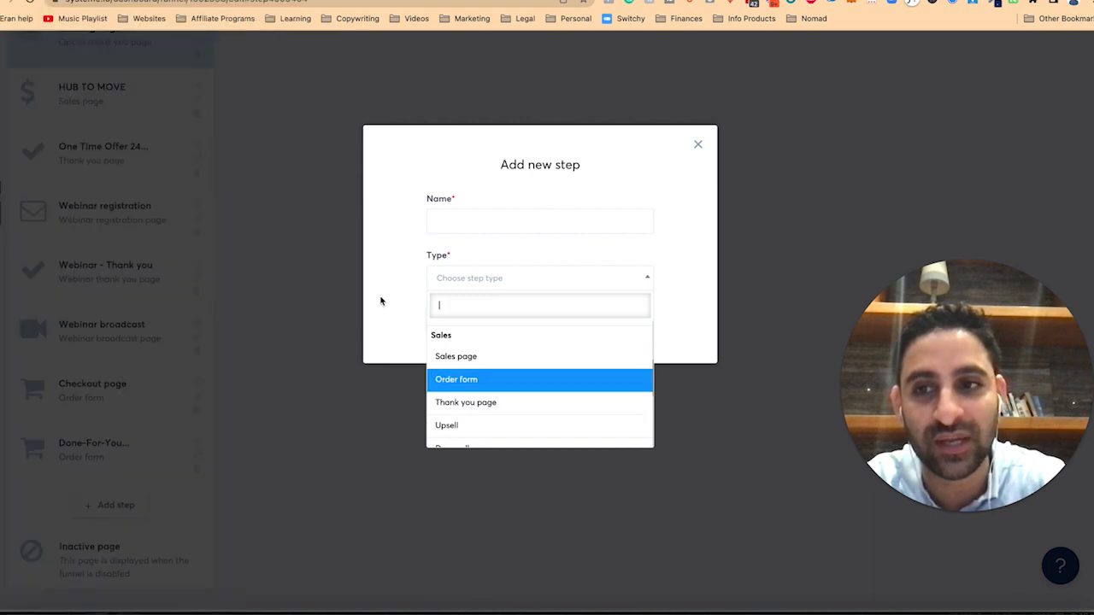
pyautogui.click(381, 300)
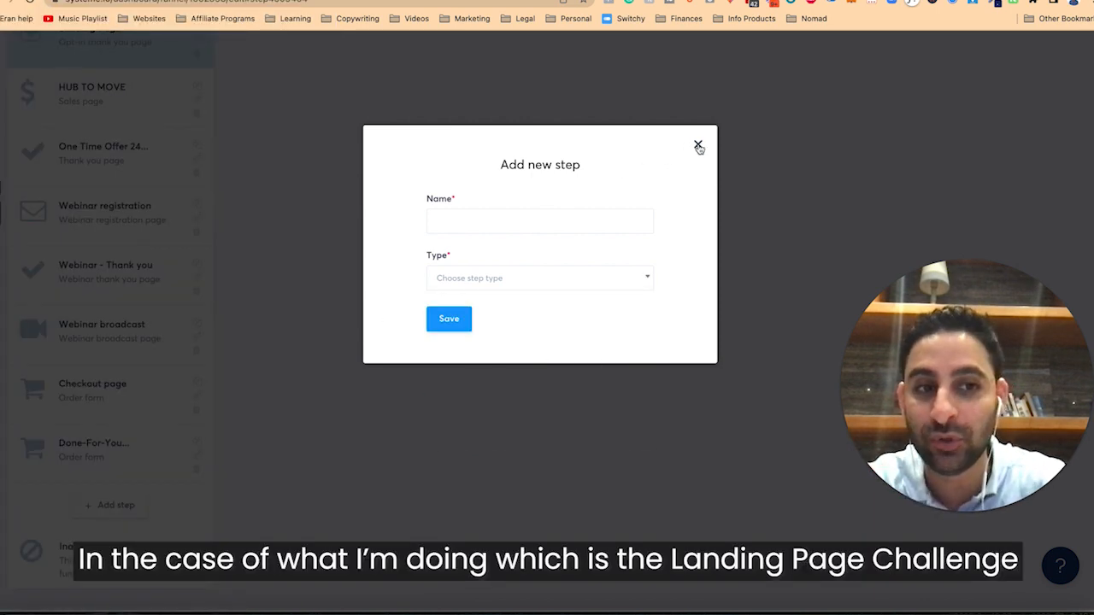
pyautogui.click(699, 147)
# Open the Landing Page Challenge Hub step in the page editor and select the host photo in its welcome section.
pyautogui.scroll(3, 293, 181)
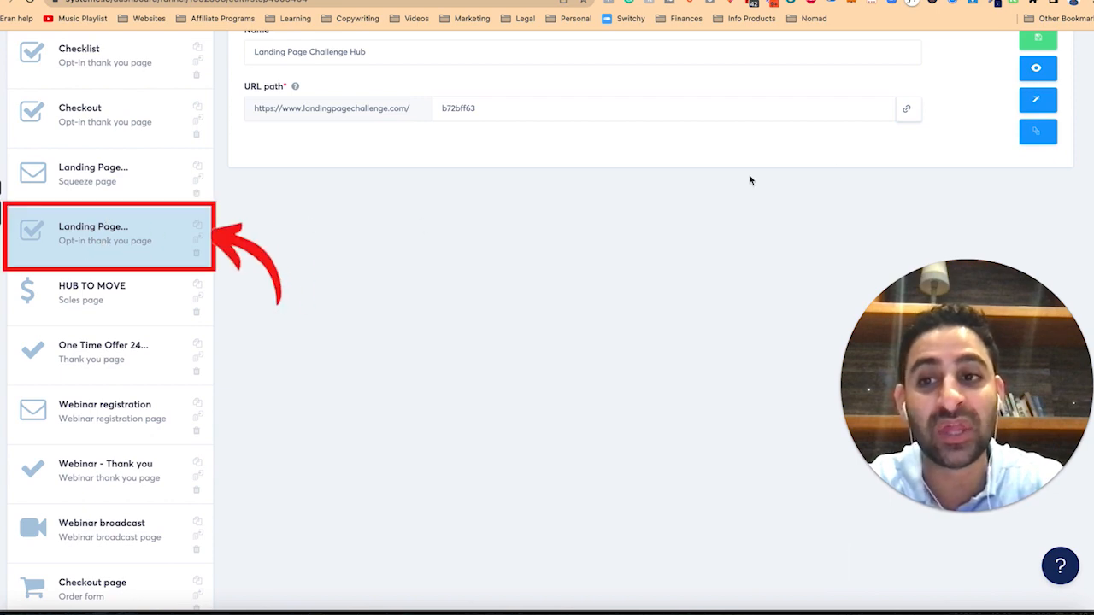
pyautogui.click(1034, 103)
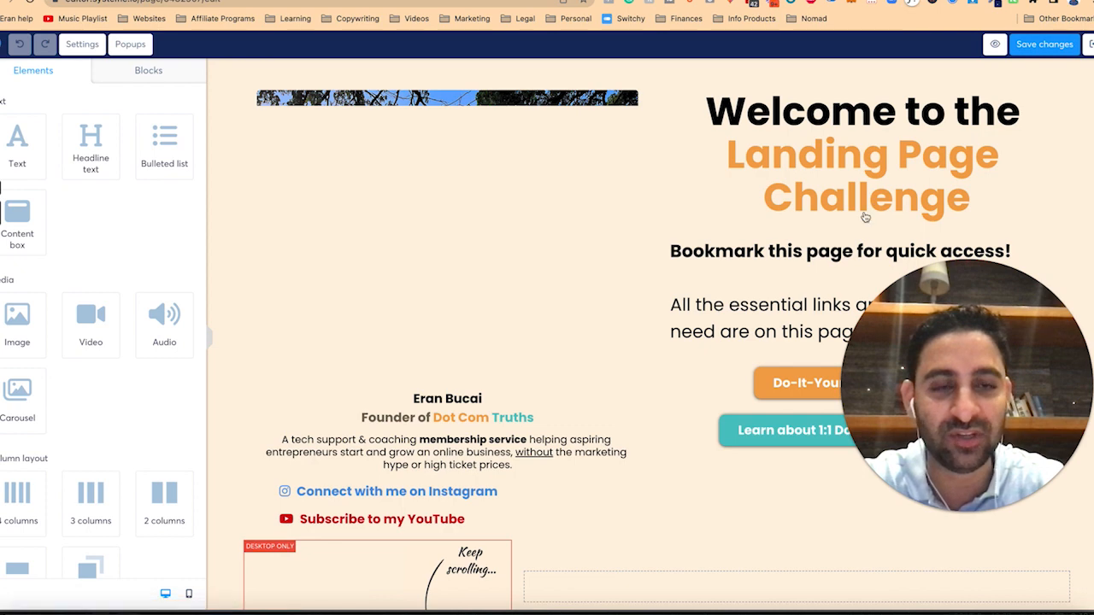
pyautogui.click(423, 224)
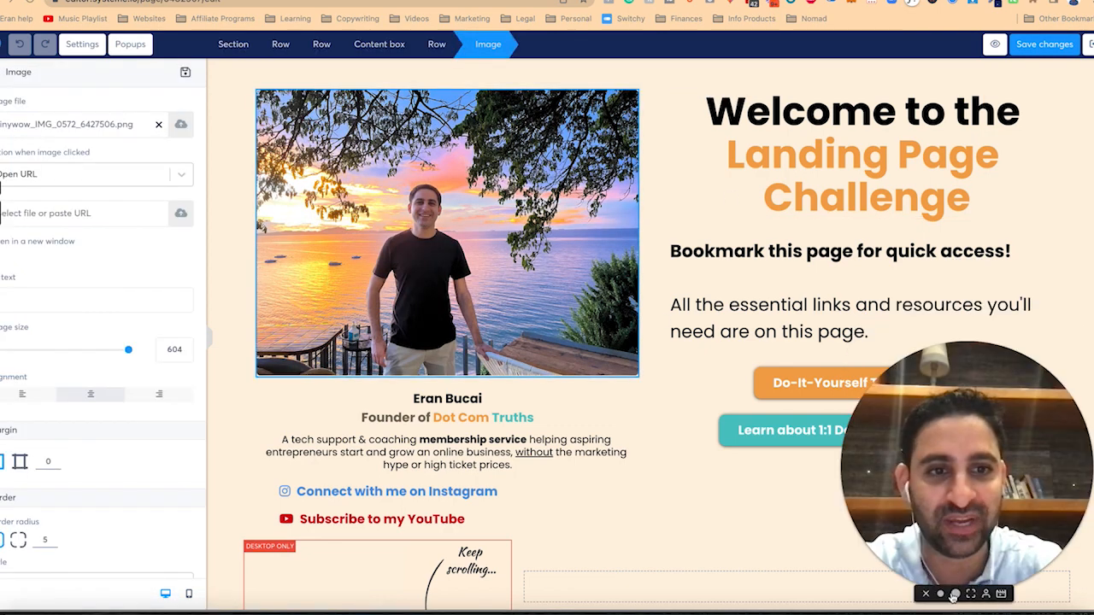
pyautogui.click(954, 595)
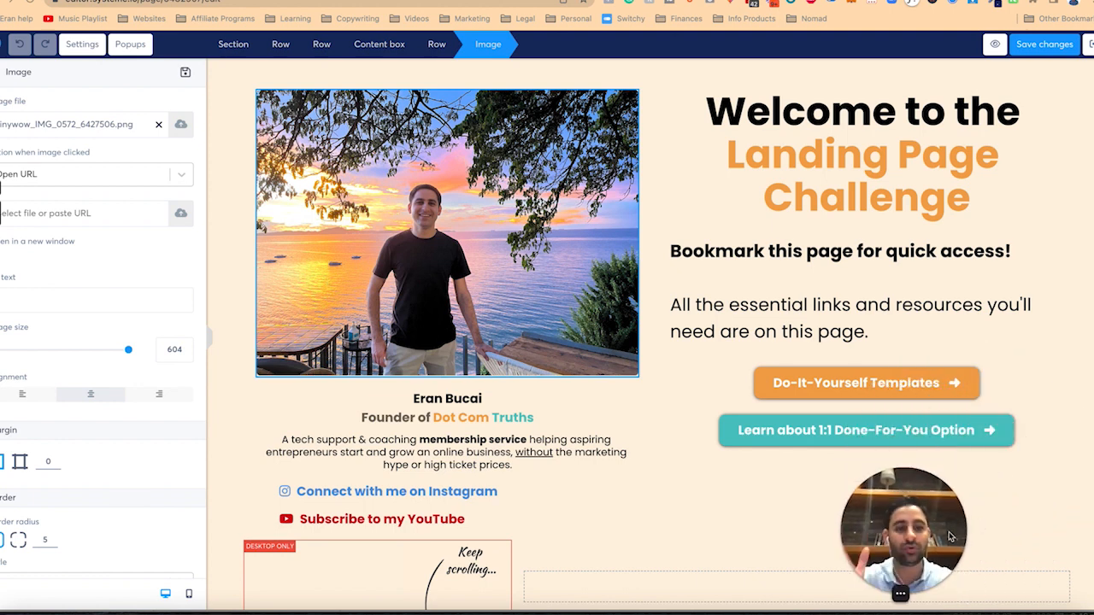
pyautogui.moveTo(950, 536); pyautogui.dragTo(1070, 547)
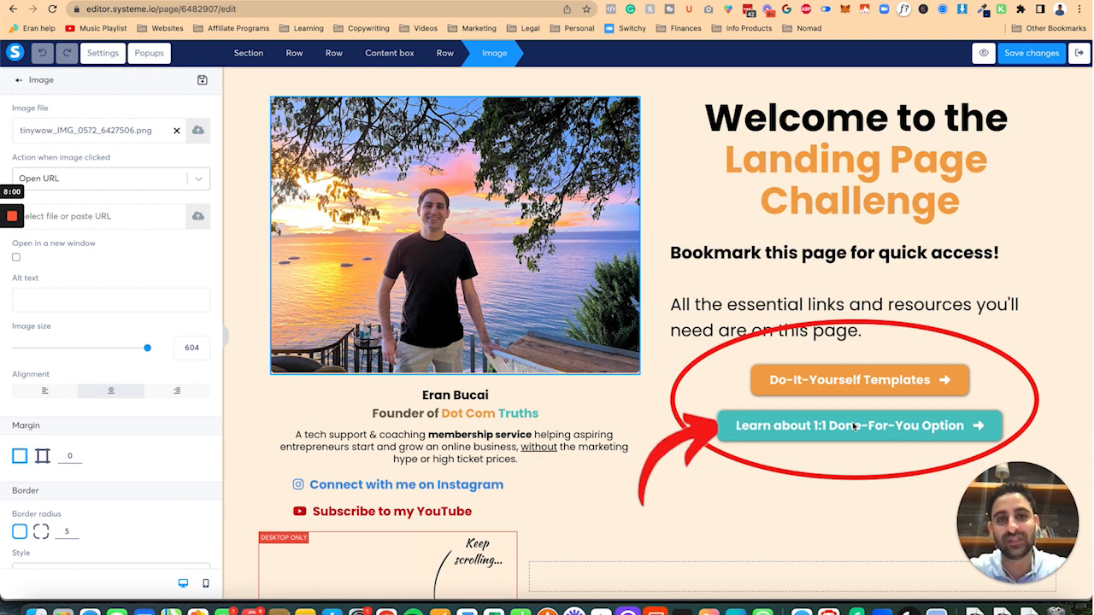
# Deselect the photo and review the hub's welcome text, offer buttons, scroll arrow and Landing Page Challenge Links cards.
pyautogui.click(648, 425)
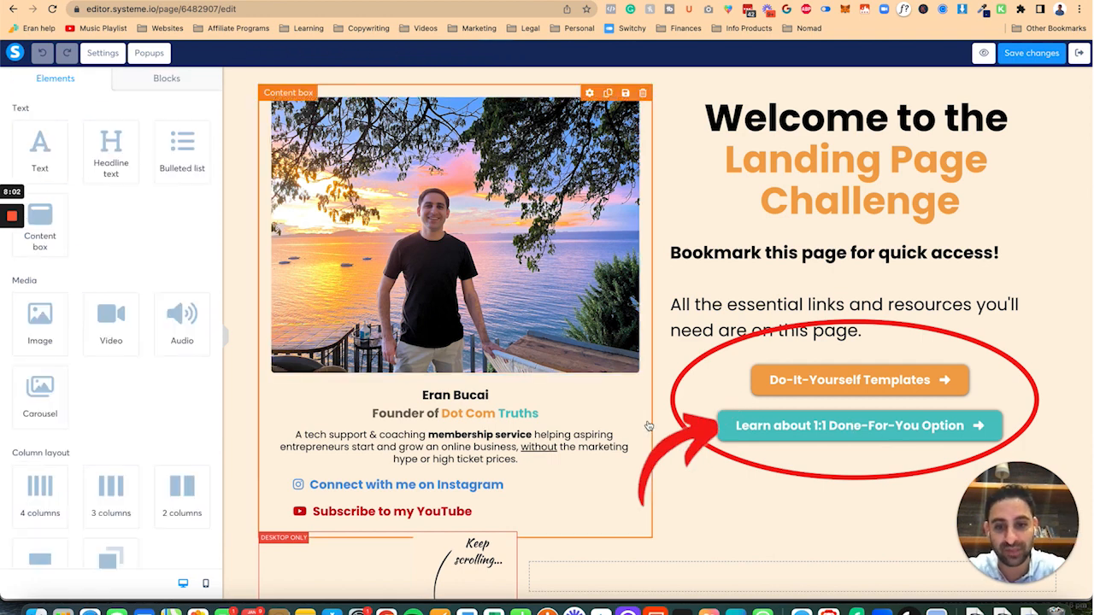
pyautogui.scroll(-2, 647, 427)
pyautogui.click(718, 260)
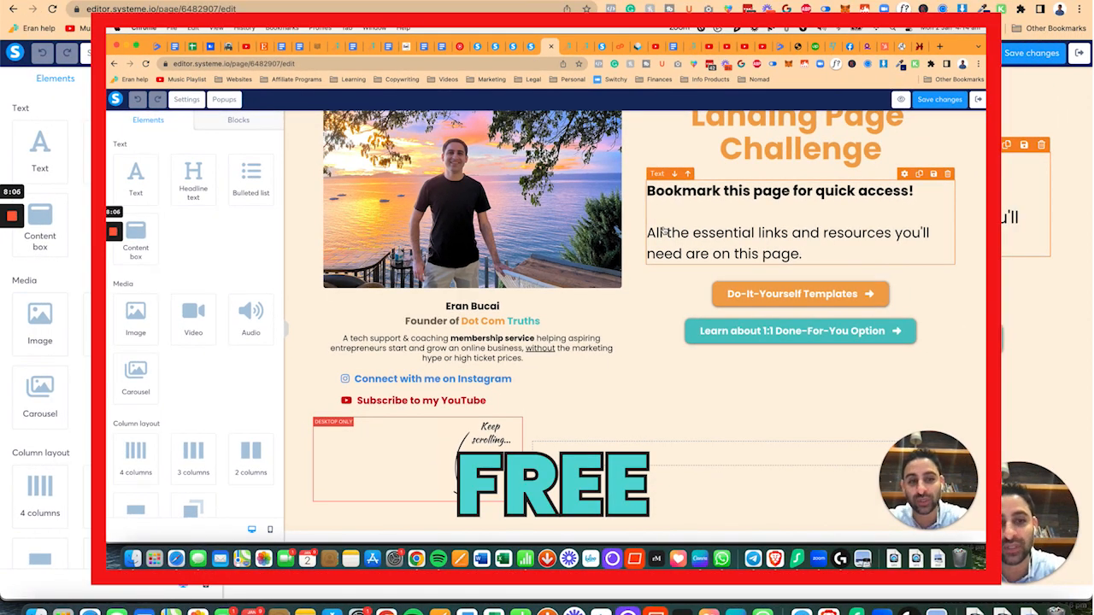
pyautogui.scroll(-5, 450, 312)
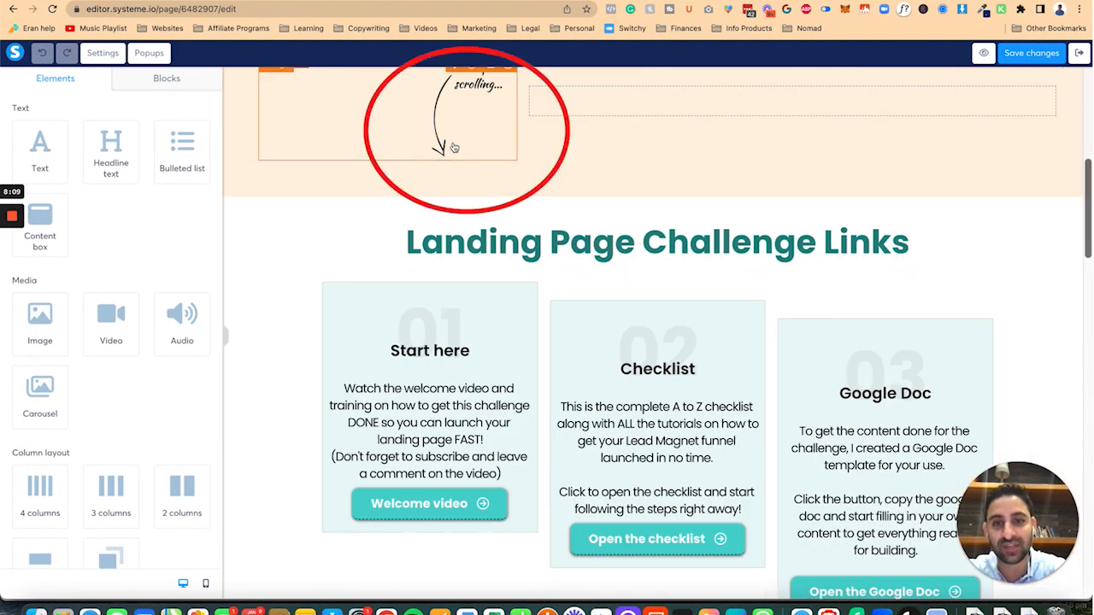
pyautogui.scroll(-3, 446, 304)
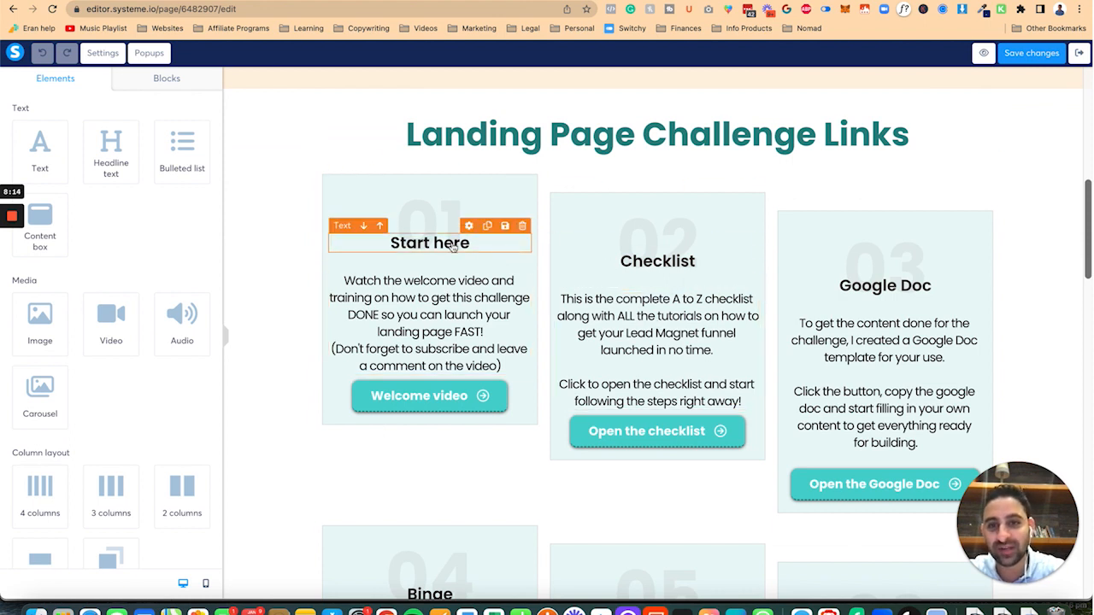
# Set the Start here card's Welcome video button to open its URL in a new window.
pyautogui.click(427, 396)
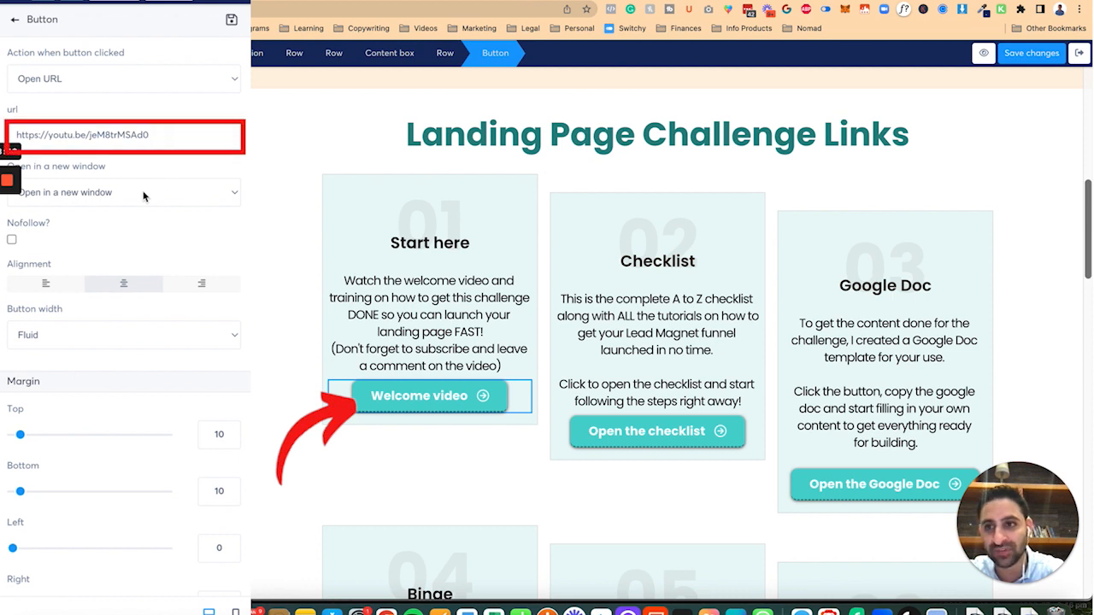
pyautogui.click(143, 194)
pyautogui.click(143, 192)
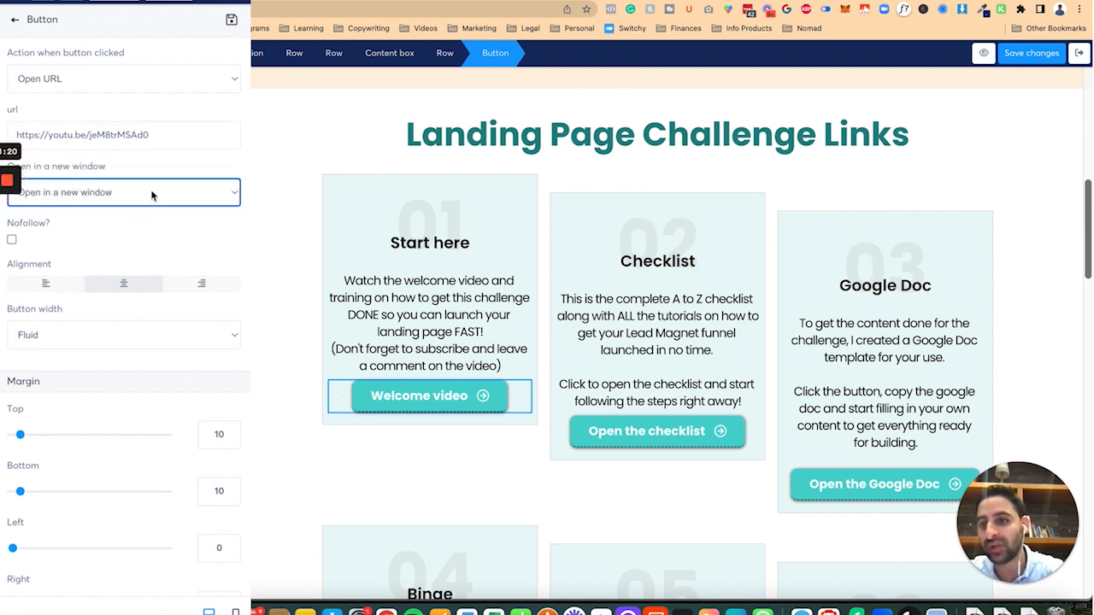
pyautogui.click(152, 196)
pyautogui.click(161, 233)
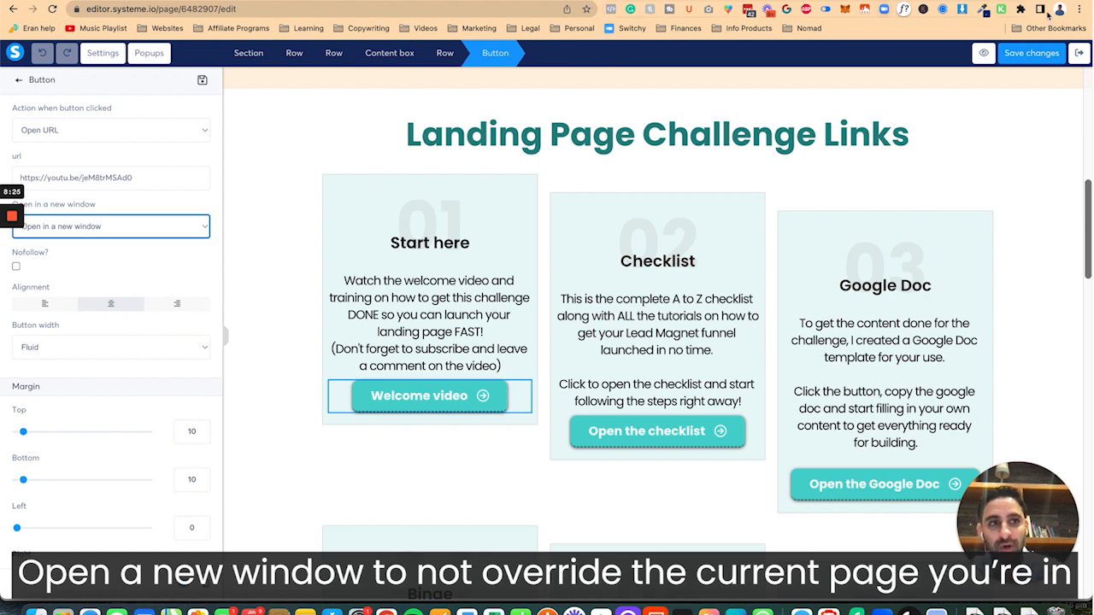
# Preview the hub page, review its welcome section and Landing Page Challenge Links cards, and close the preview.
pyautogui.click(989, 52)
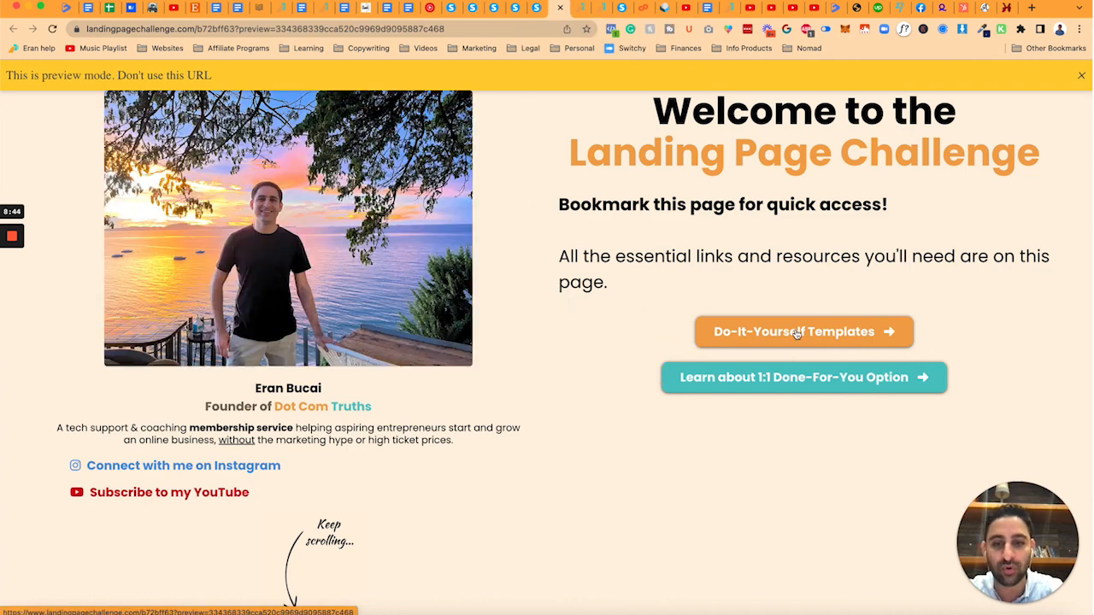
pyautogui.scroll(-5, 557, 372)
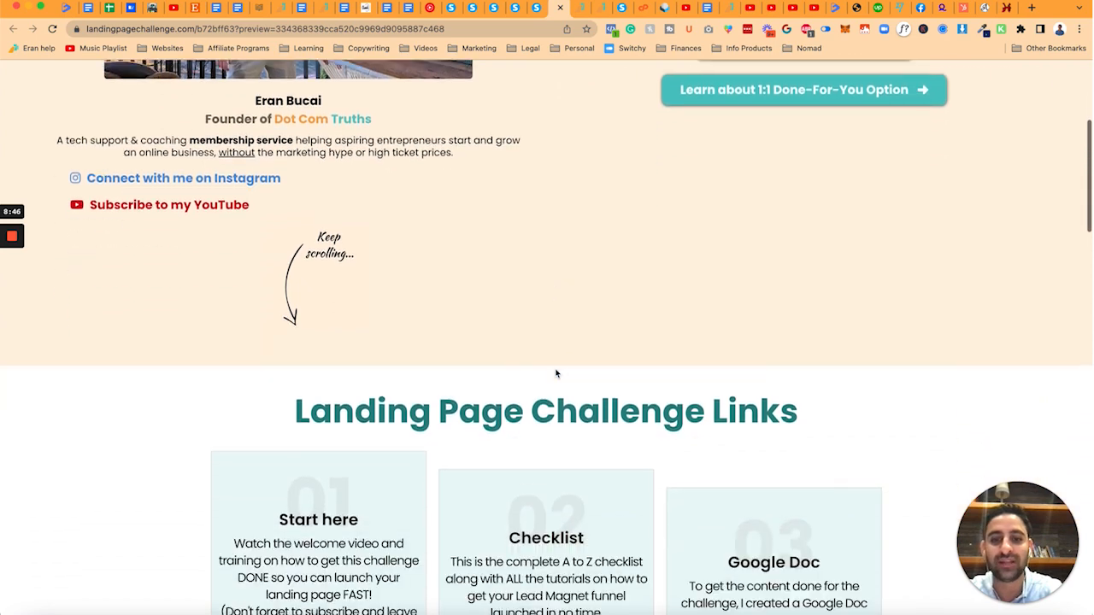
pyautogui.scroll(-1, 556, 372)
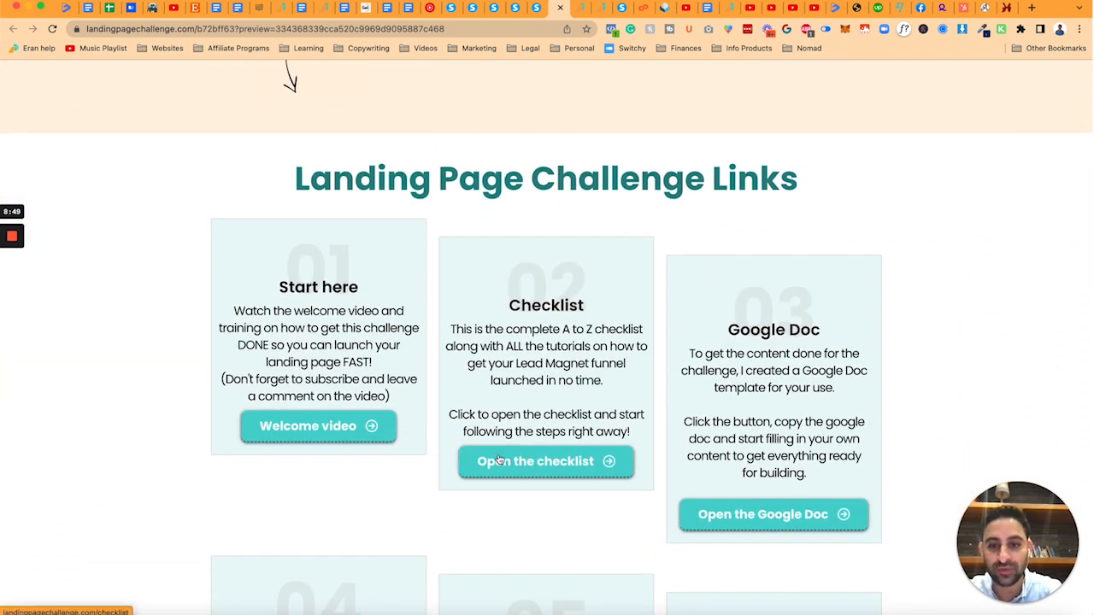
pyautogui.click(540, 11)
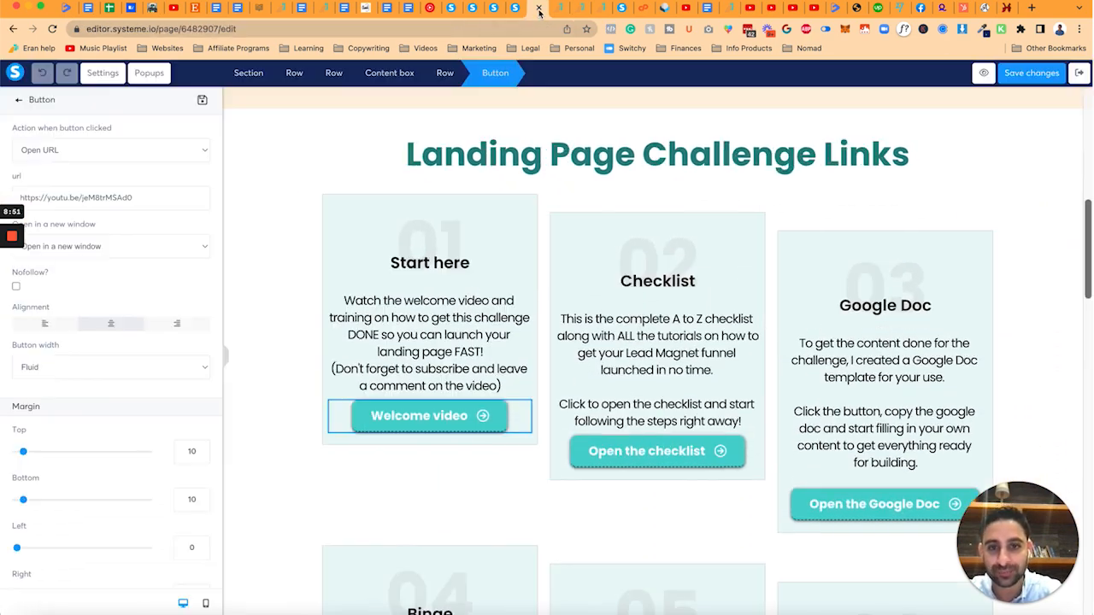
# Inspect the link settings of the checklist, Google Doc, Binge past sessions, Questions examples and Join Community buttons, and review the numbered cards.
pyautogui.click(654, 455)
pyautogui.click(654, 453)
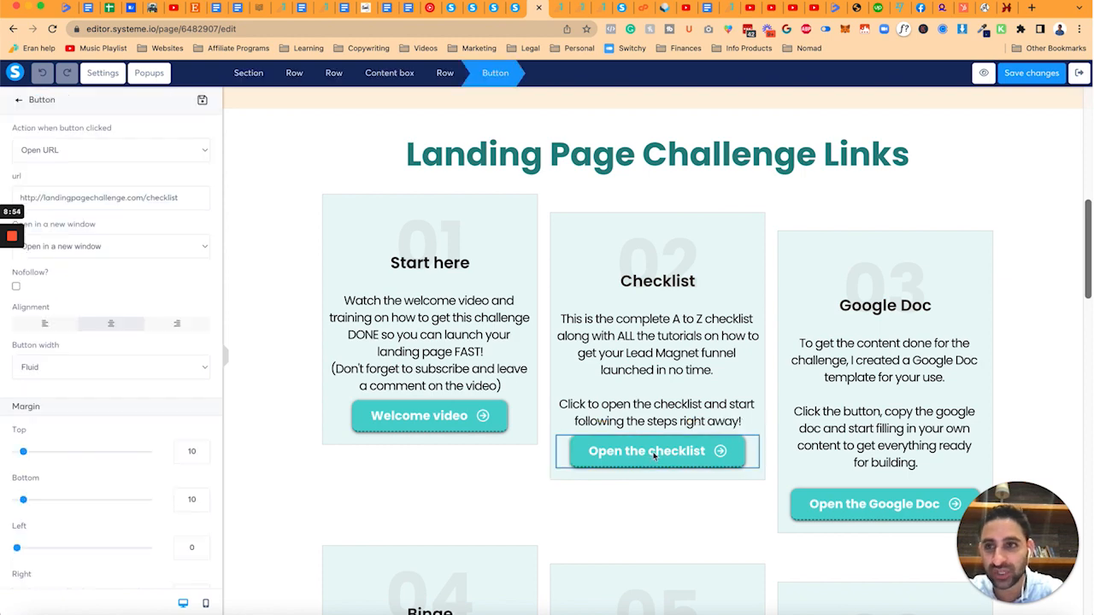
pyautogui.click(841, 509)
pyautogui.click(842, 509)
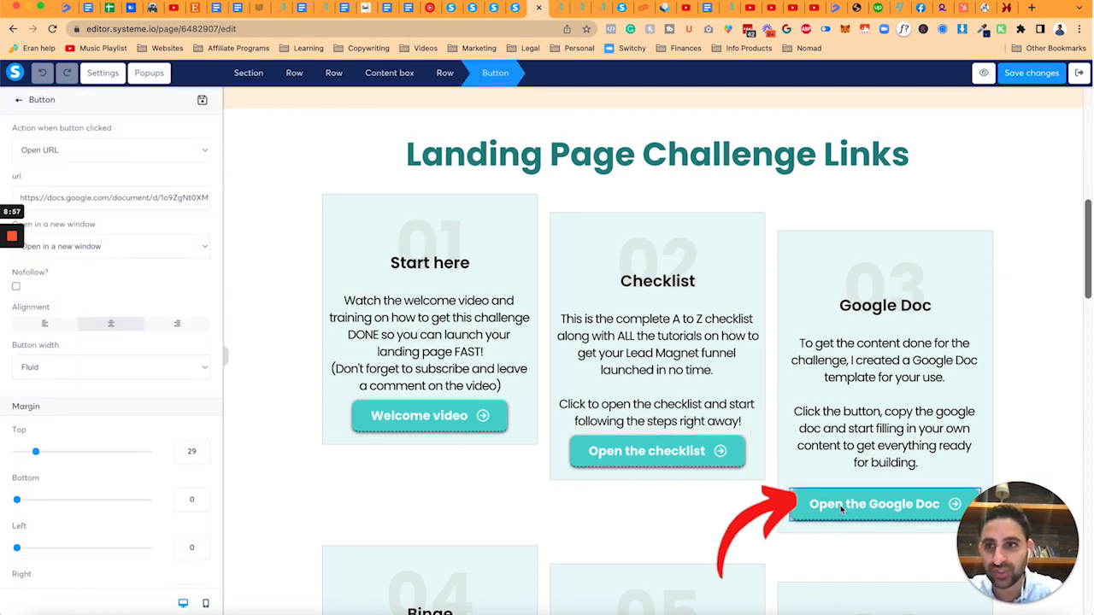
pyautogui.click(310, 369)
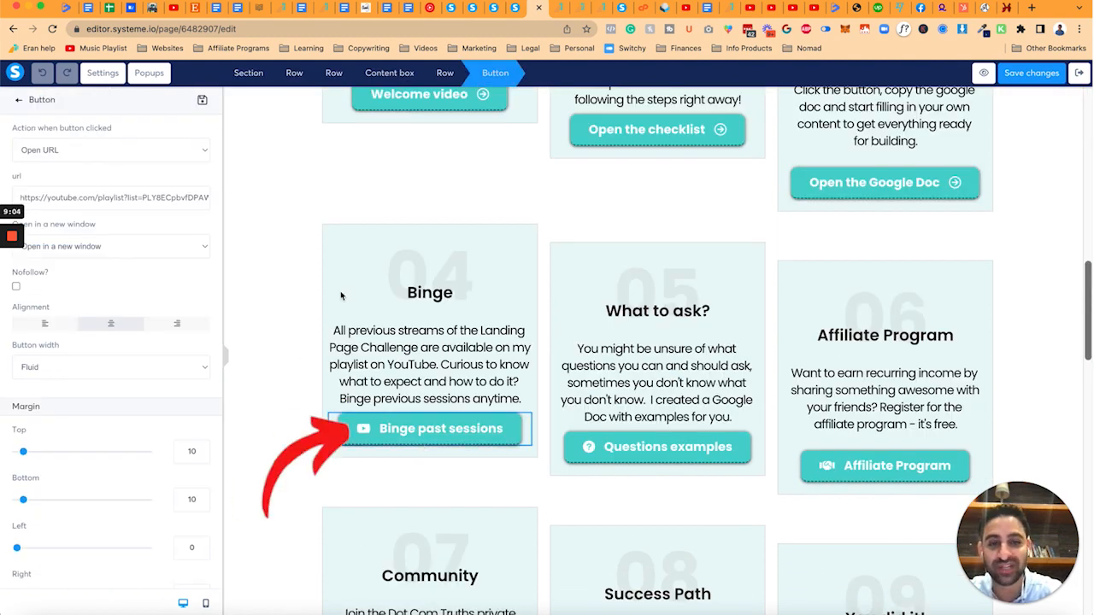
pyautogui.click(636, 449)
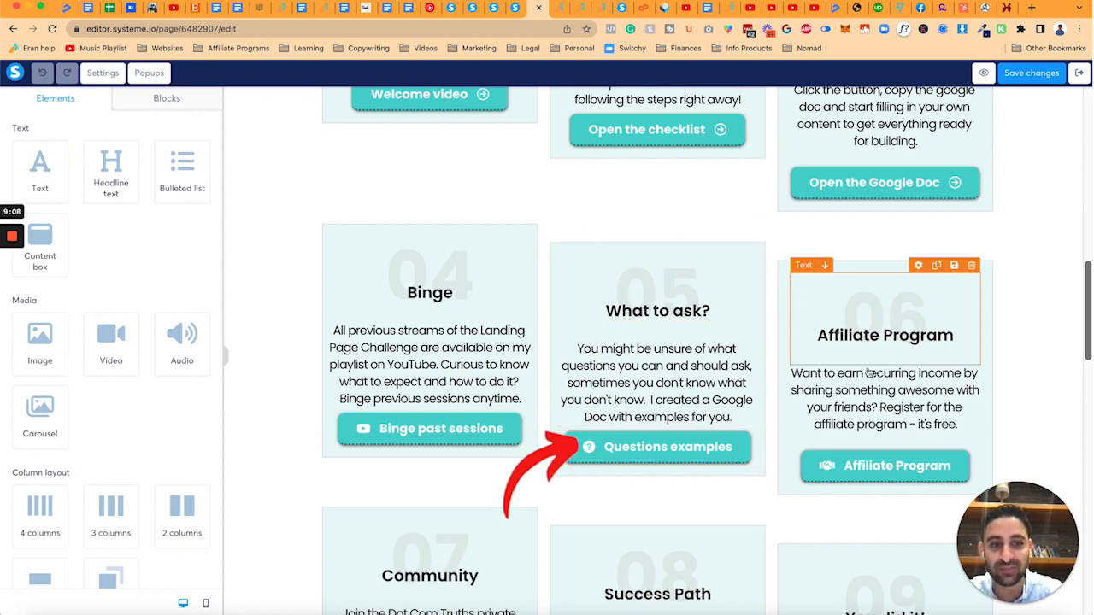
pyautogui.scroll(-4, 883, 390)
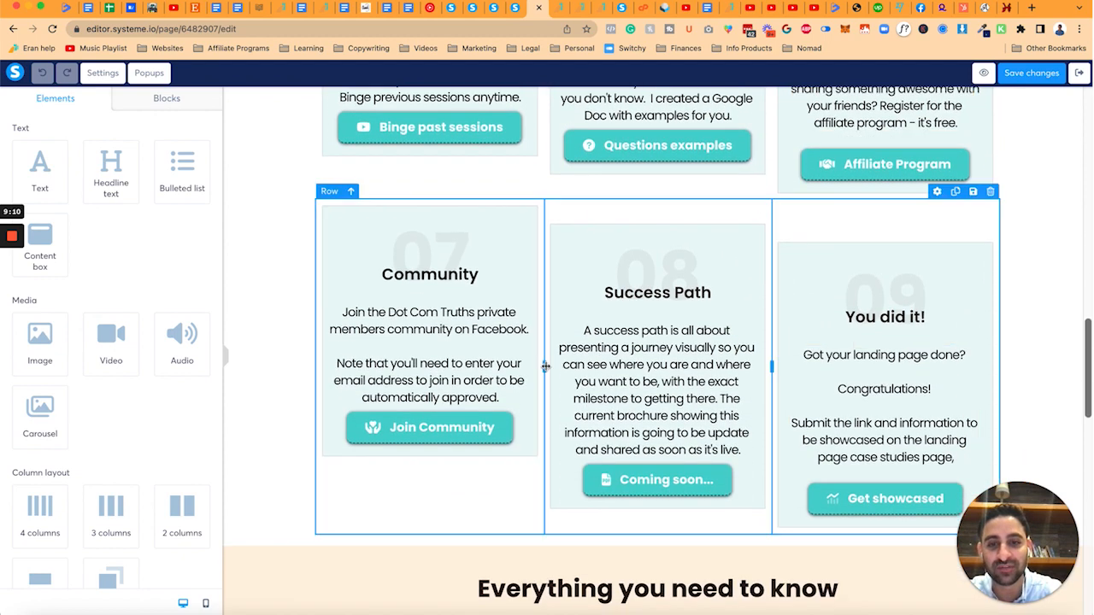
pyautogui.click(420, 432)
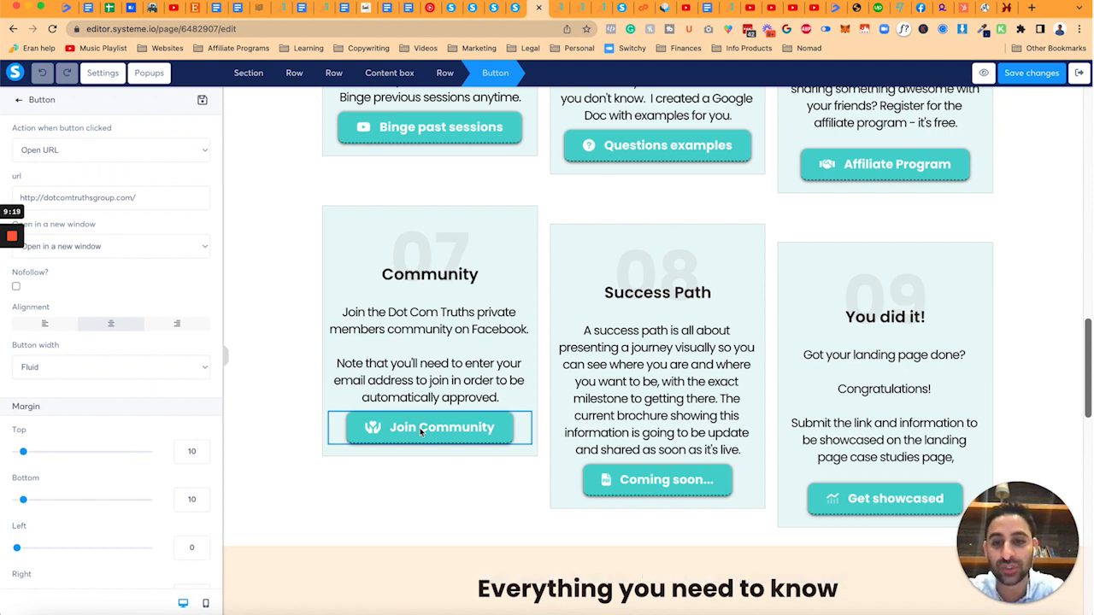
pyautogui.click(294, 287)
pyautogui.scroll(3, 295, 288)
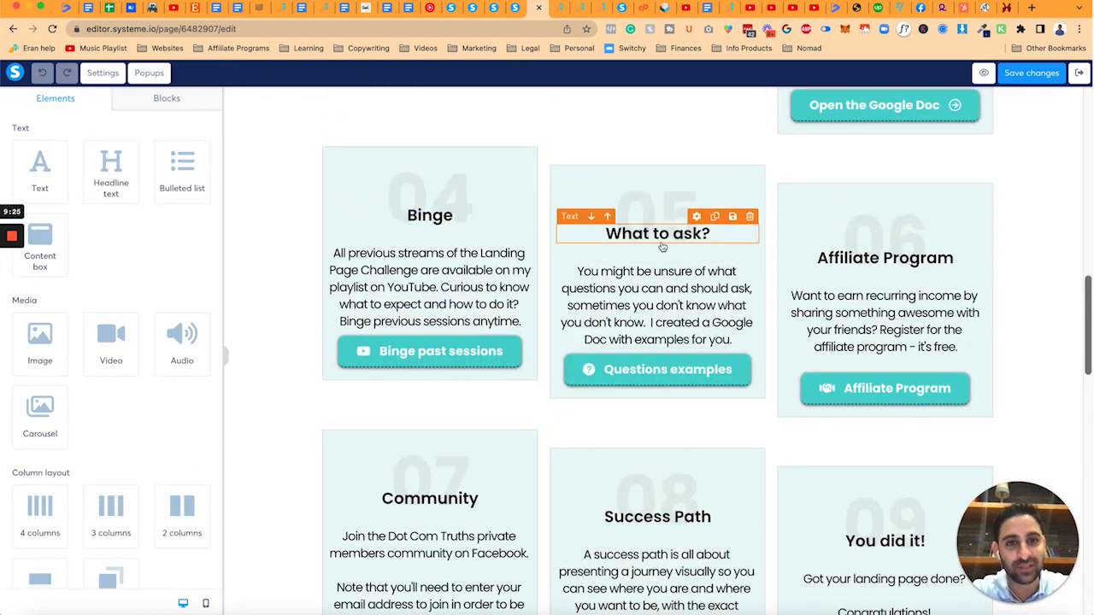
# Change the heading of card 08, Success Path, to "Share the love".
pyautogui.scroll(-3, 643, 369)
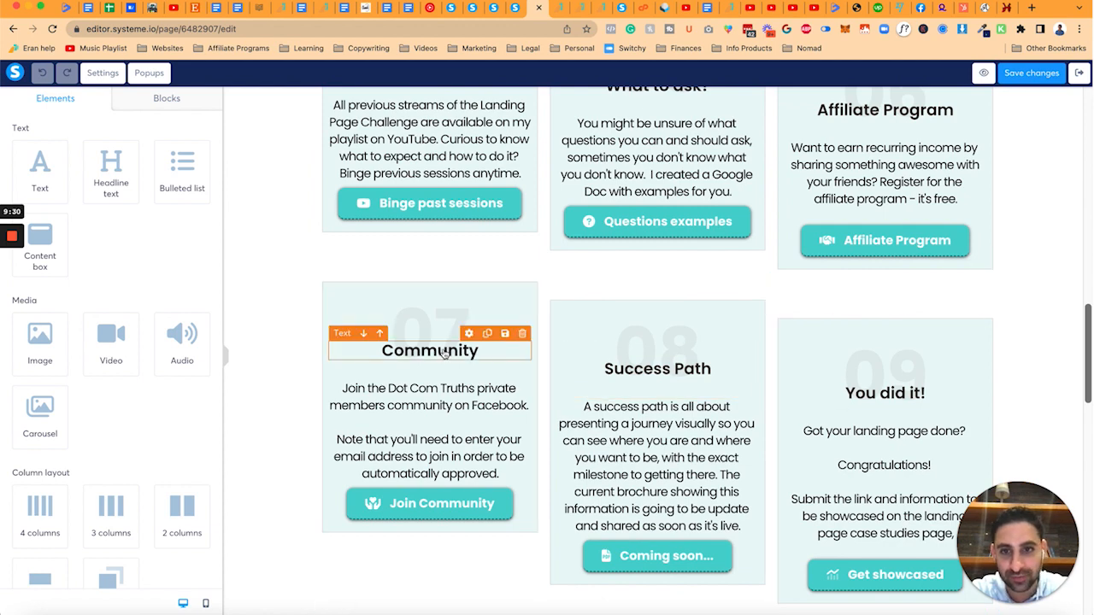
pyautogui.click(638, 369)
pyautogui.hotkey('ctrl', 'a')
pyautogui.write('Share the love')
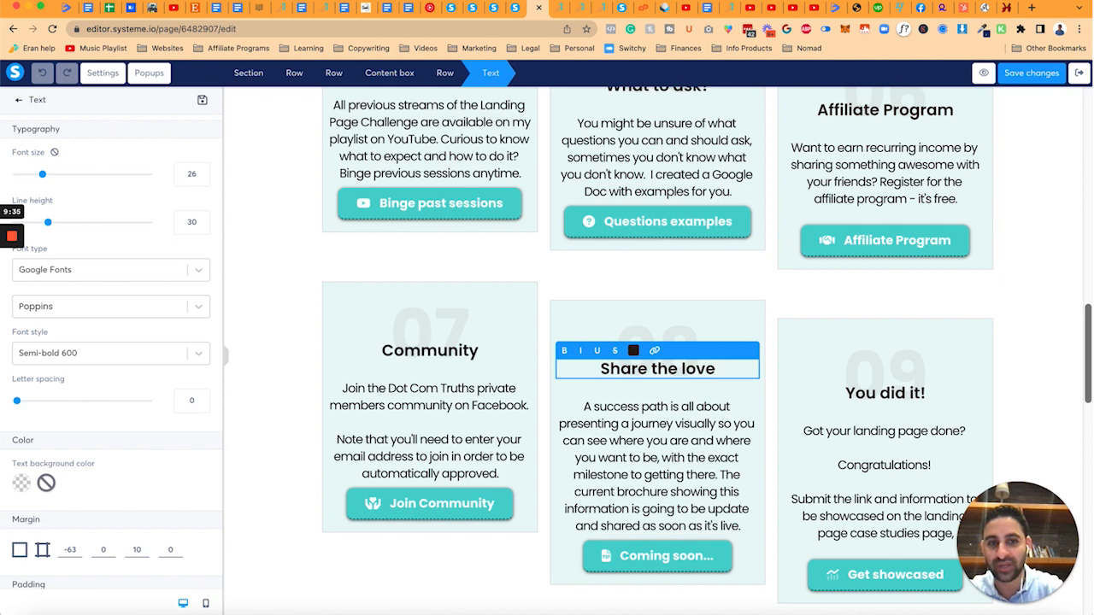
pyautogui.press('Escape')
# Set the action of the Share the love card's "Coming soon..." button to Show popup and check which popups can be selected.
pyautogui.click(648, 557)
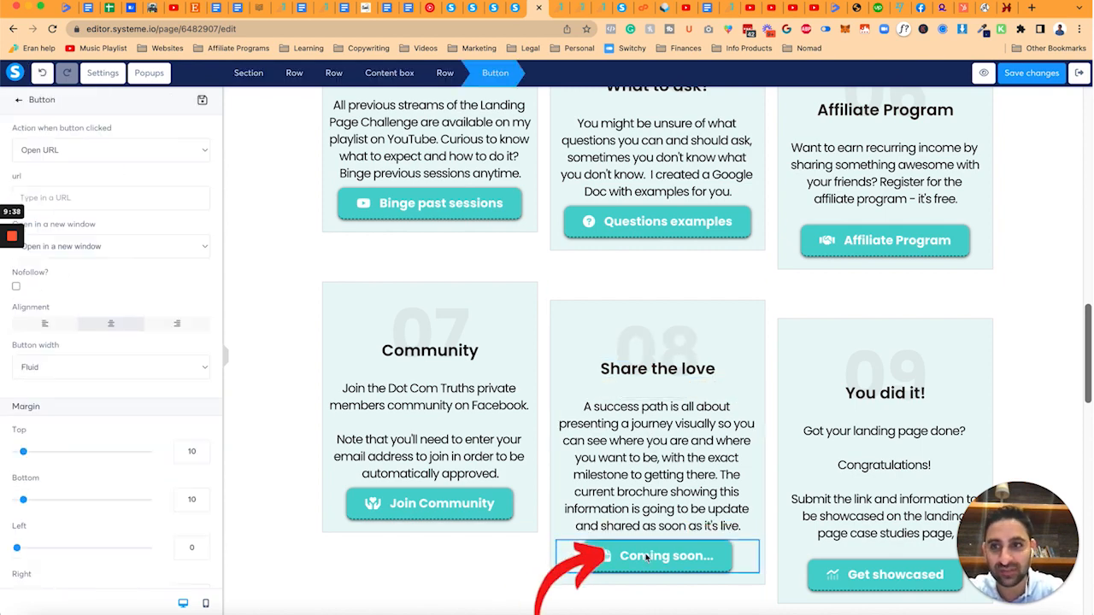
pyautogui.click(183, 246)
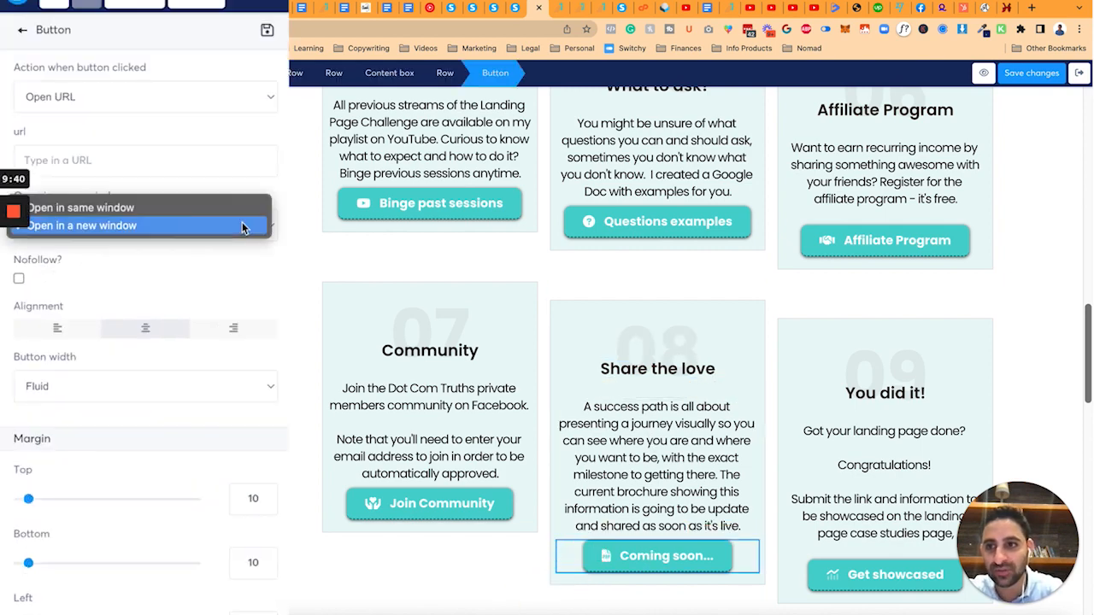
pyautogui.click(183, 247)
pyautogui.click(171, 150)
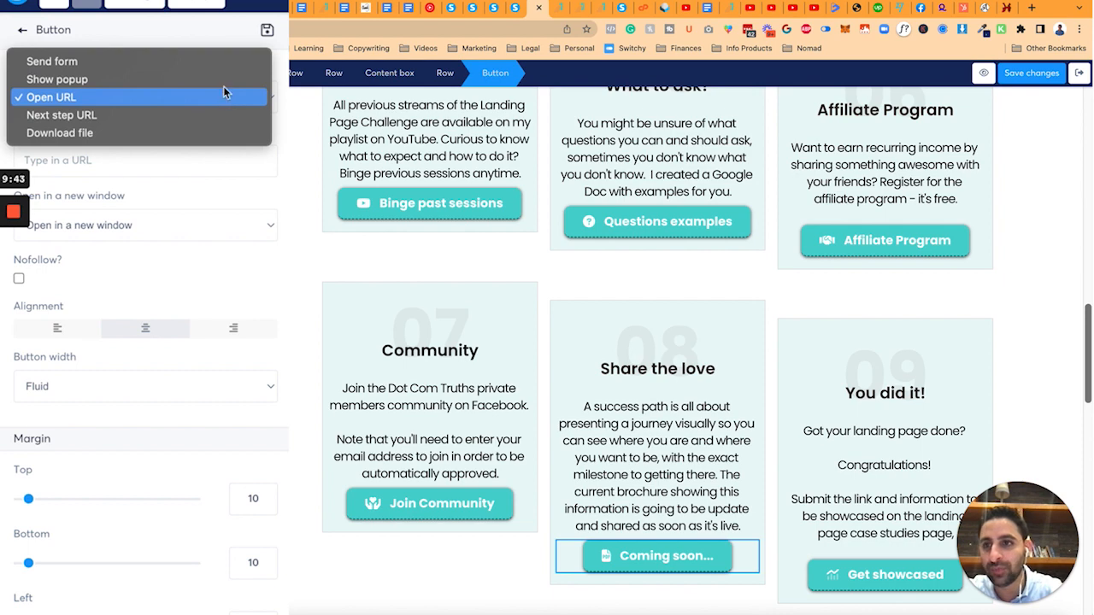
pyautogui.click(221, 78)
pyautogui.click(219, 160)
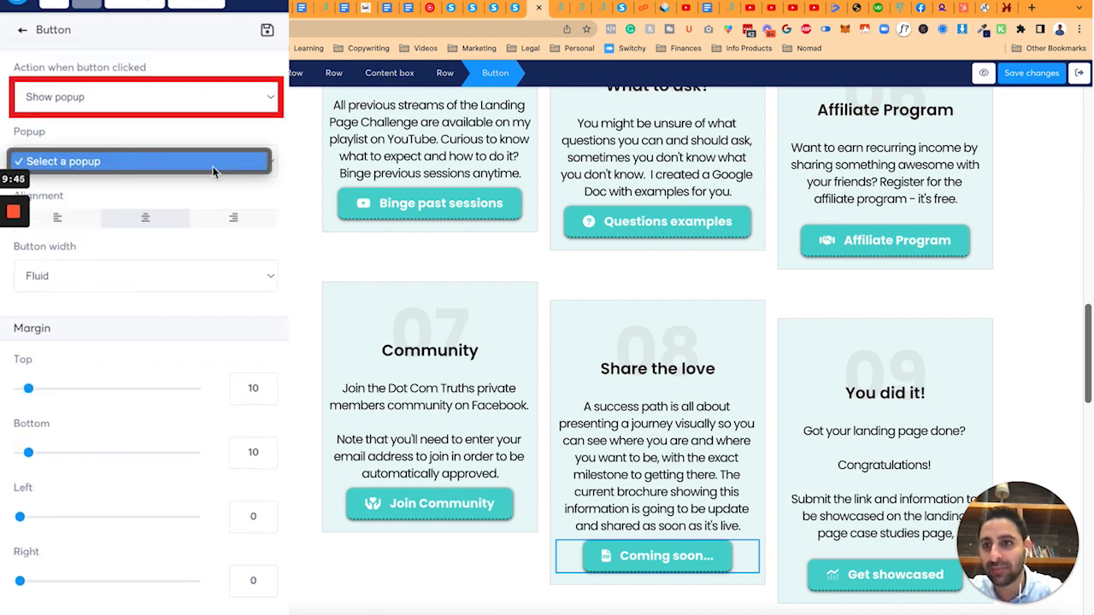
pyautogui.click(215, 166)
# Add a popup to the page and replace its heading with "Share the landing page challenge with friends" in bold.
pyautogui.click(207, 5)
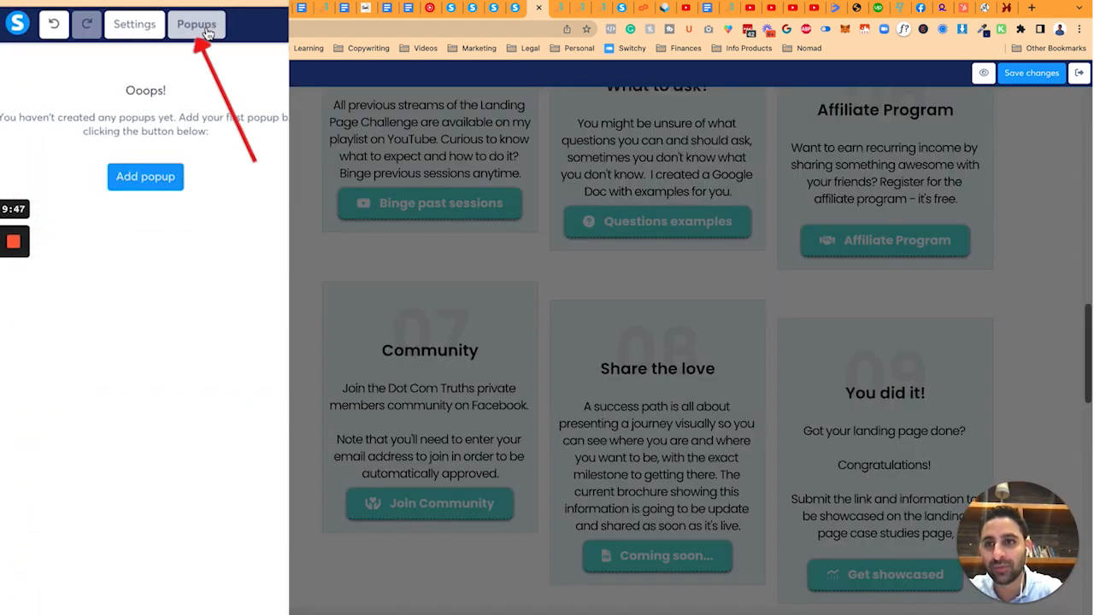
pyautogui.click(142, 177)
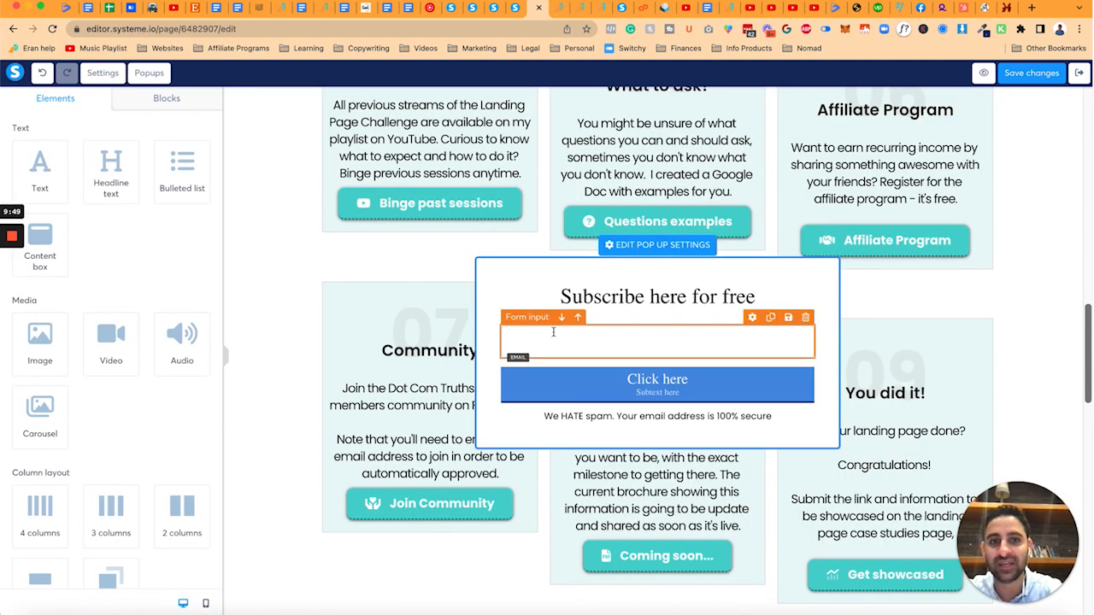
pyautogui.click(614, 297)
pyautogui.tripleClick(614, 297)
pyautogui.write('S')
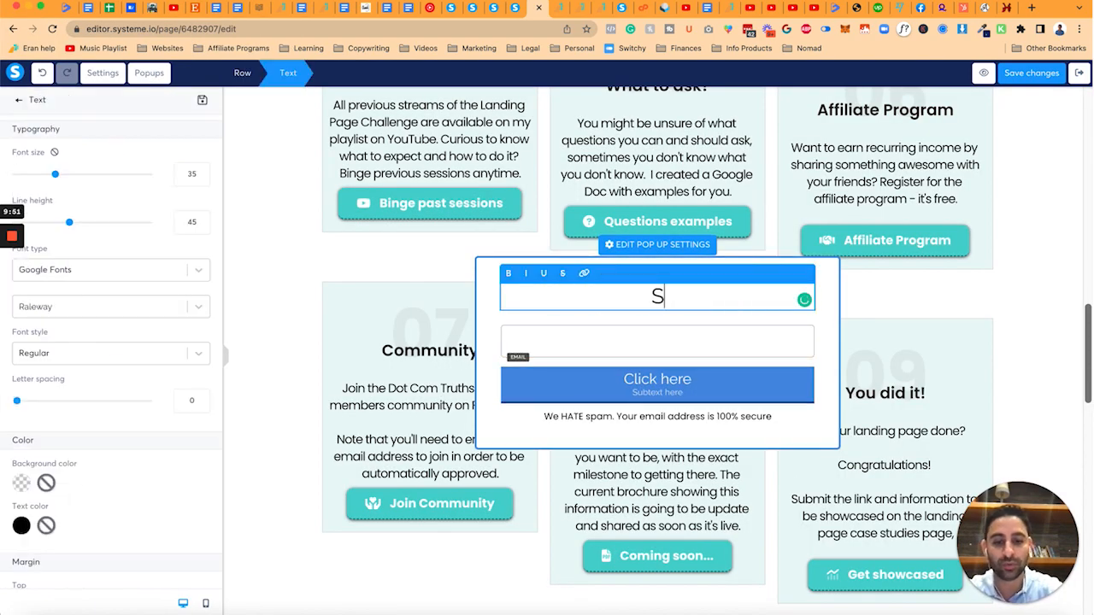
pyautogui.write('hare the landing page challenge with friends')
pyautogui.press('super+a')
pyautogui.press('super+b')
pyautogui.click(651, 333)
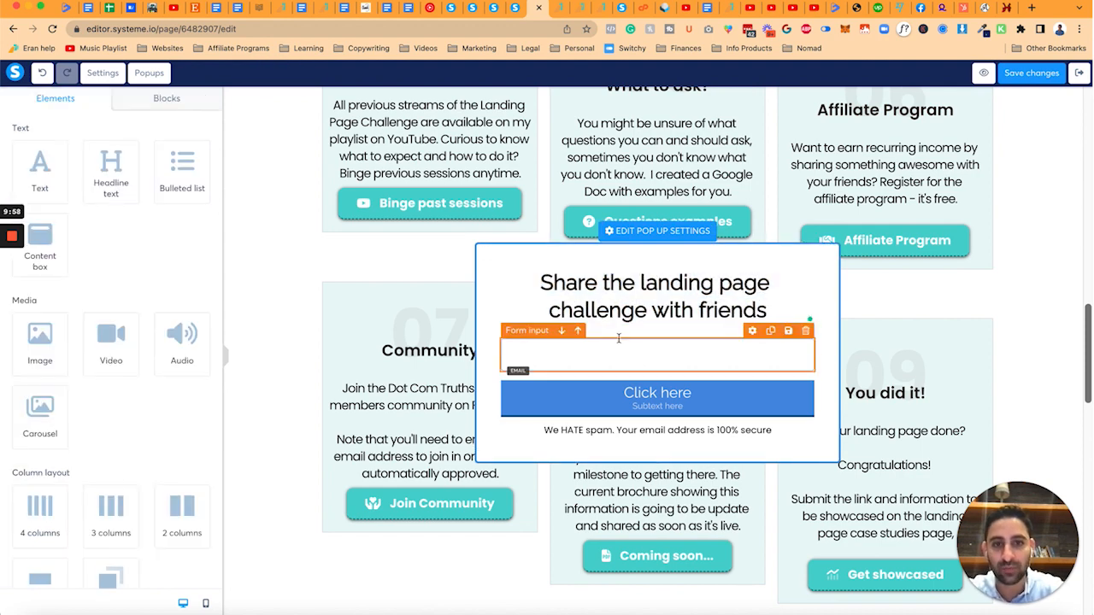
# Set the popup's "Click here" button to open a URL in a new window.
pyautogui.click(583, 409)
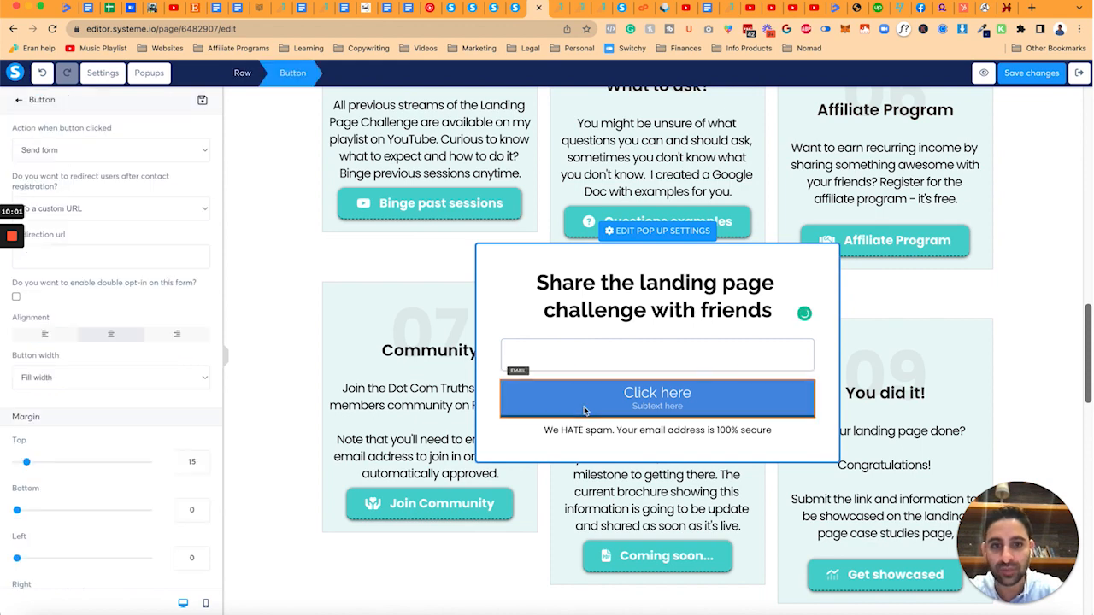
pyautogui.click(126, 149)
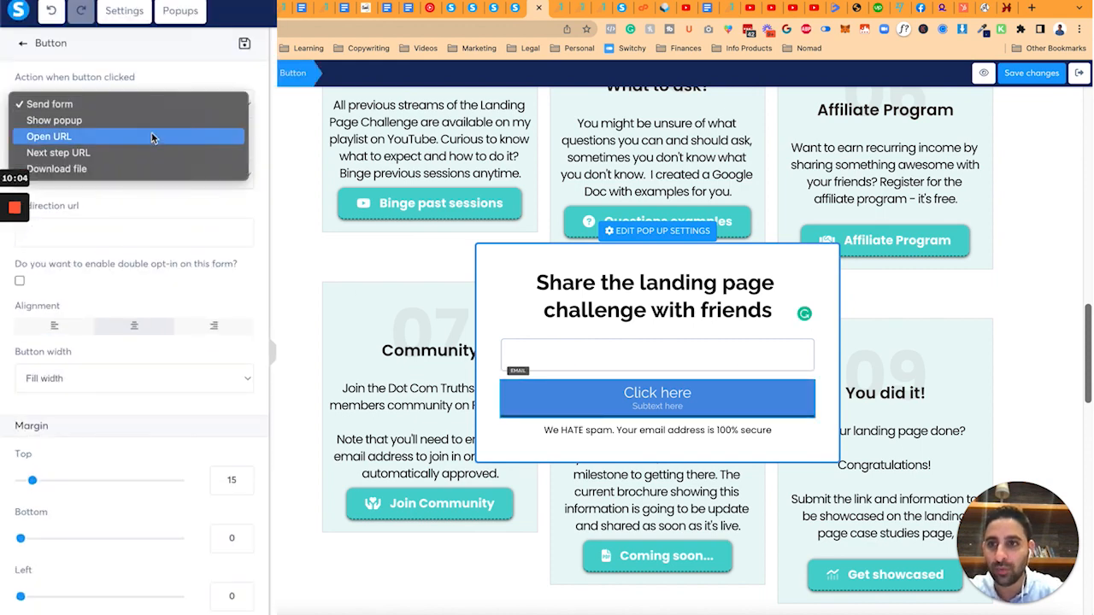
pyautogui.click(137, 137)
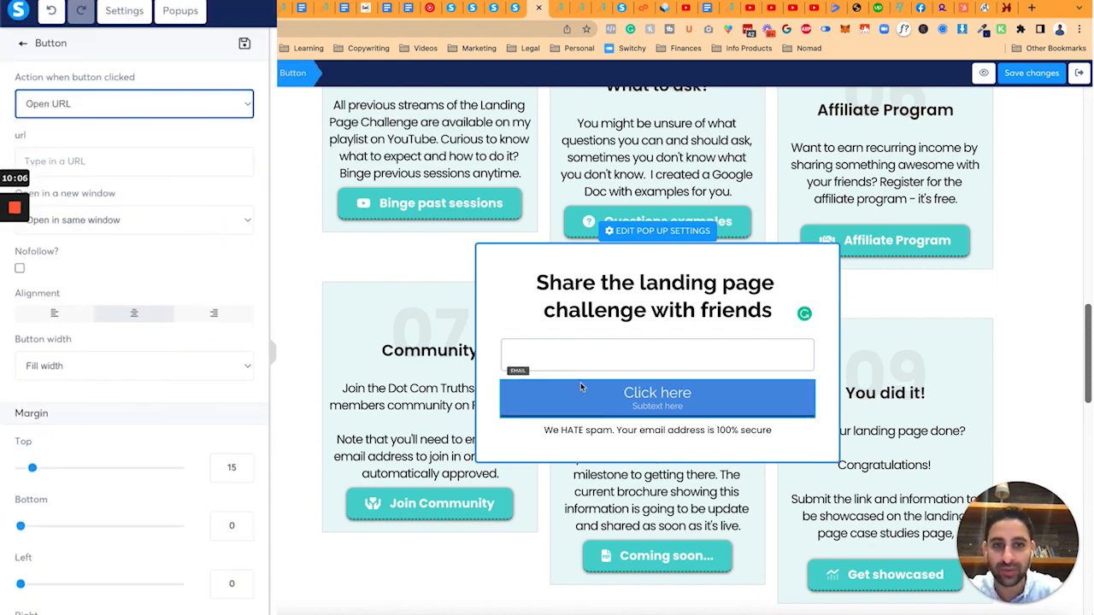
pyautogui.click(152, 216)
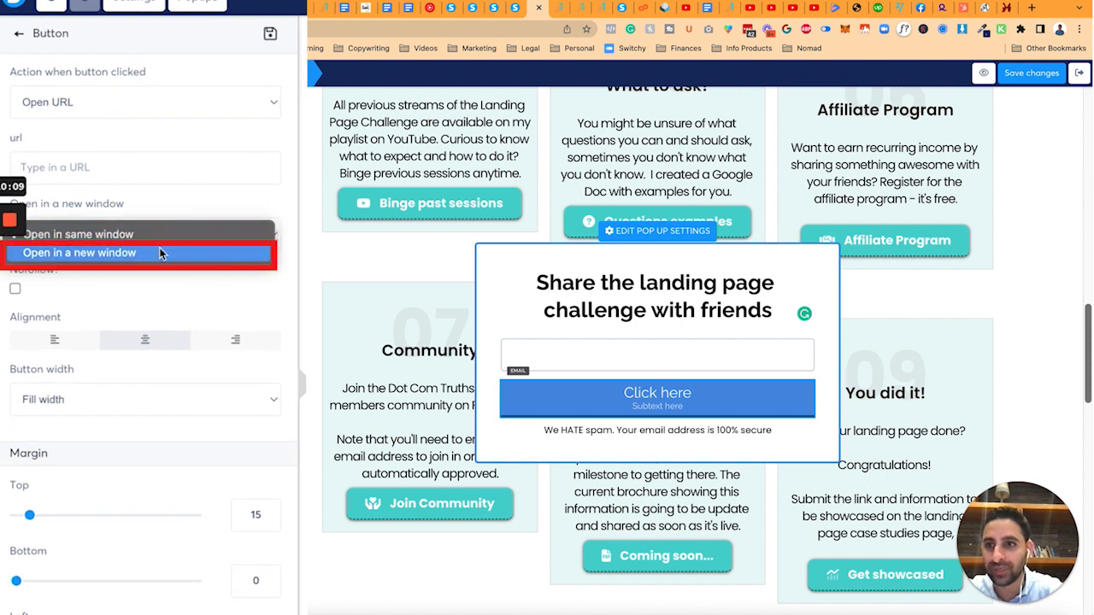
pyautogui.click(144, 232)
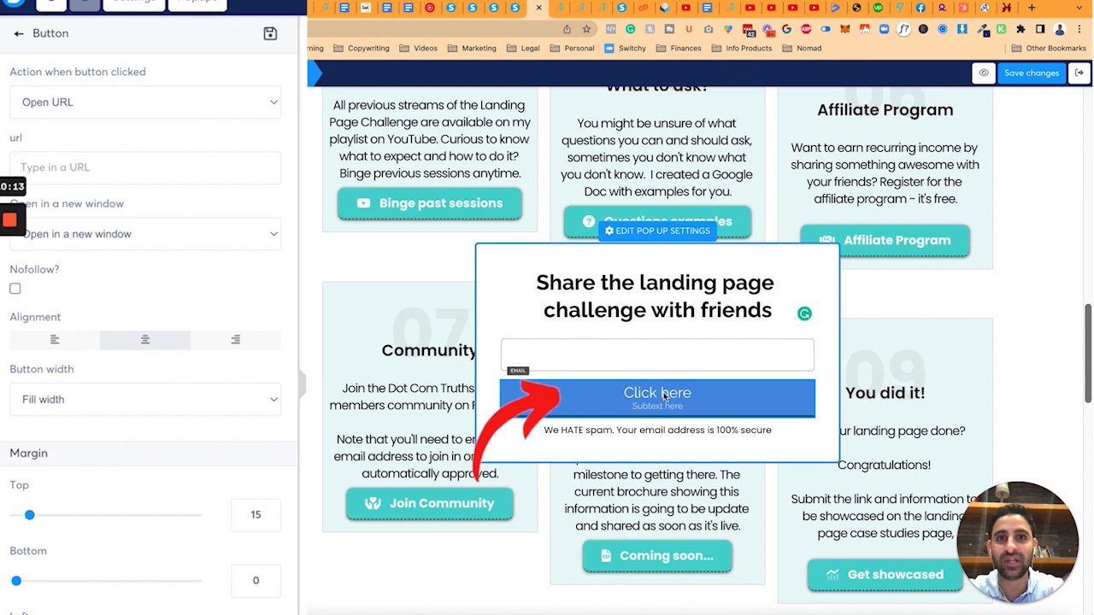
# Paste the Facebook sharer link as the popup button's URL and remove the email field from the popup.
pyautogui.moveTo(12, 224)
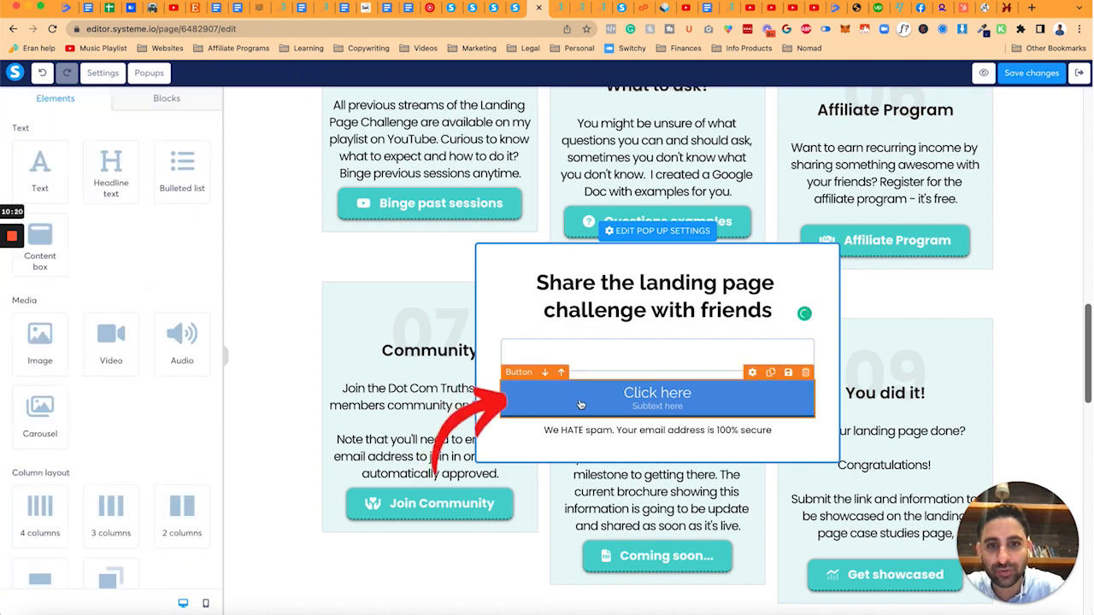
pyautogui.click(579, 400)
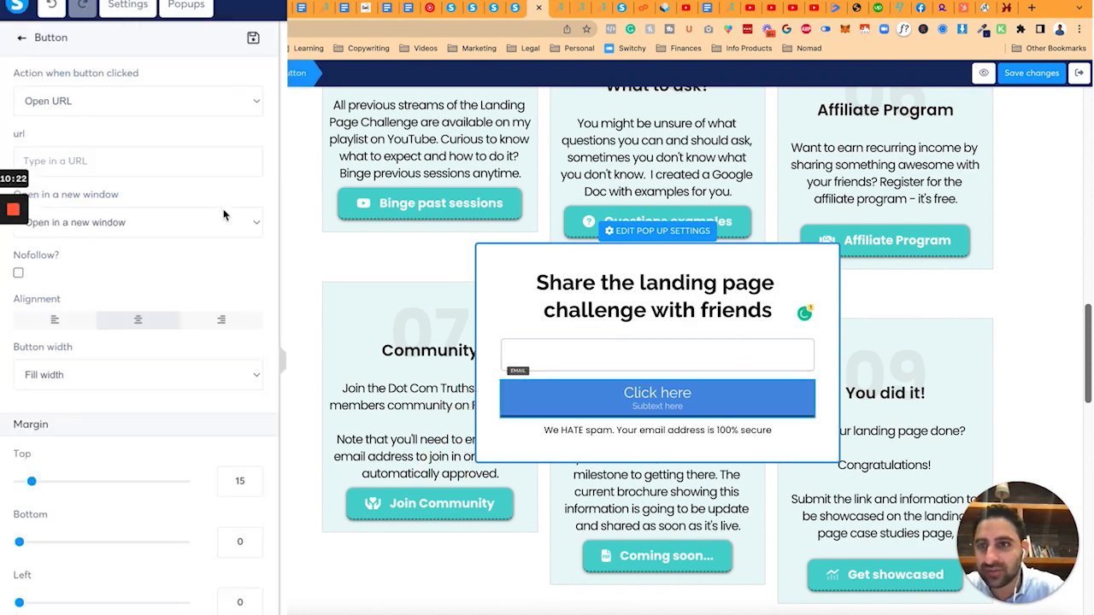
pyautogui.click(189, 161)
pyautogui.hotkey('ctrl', 'v')
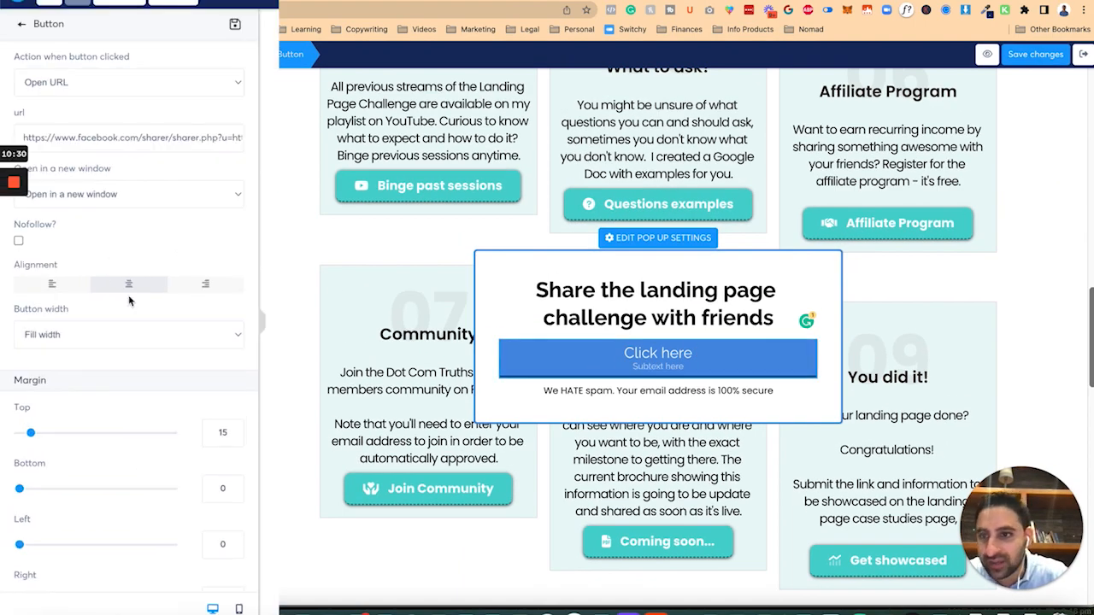
# Set the popup button's text to "Share this challenge on Facebook" and clear its subtext.
pyautogui.scroll(-5, 156, 360)
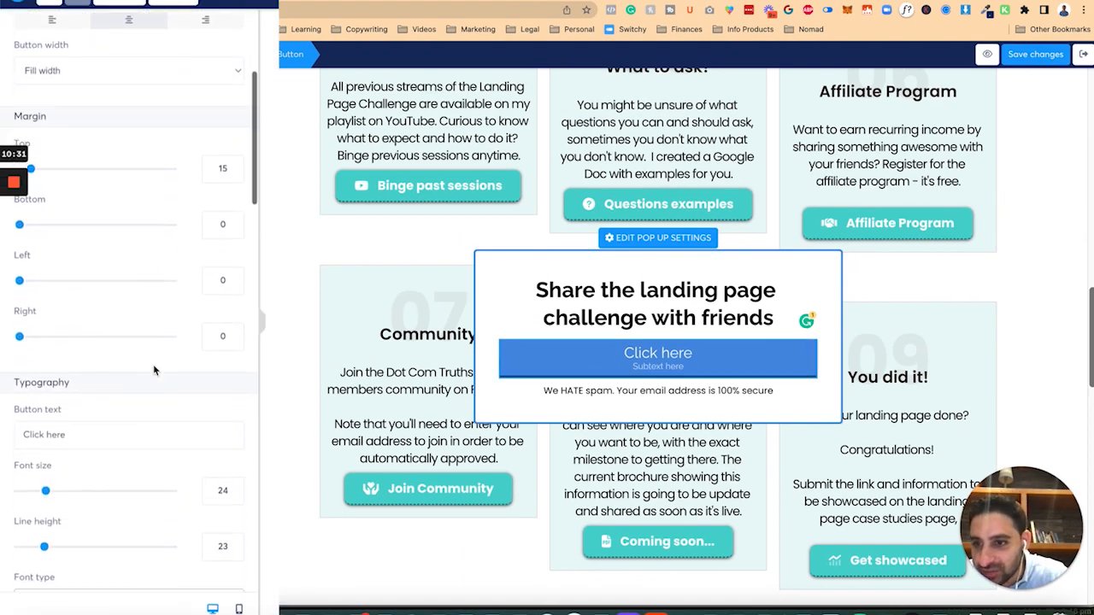
pyautogui.tripleClick(43, 437)
pyautogui.write('Share this challenge on Facebook')
pyautogui.click(63, 434)
pyautogui.write('challenge')
pyautogui.scroll(-2, 169, 416)
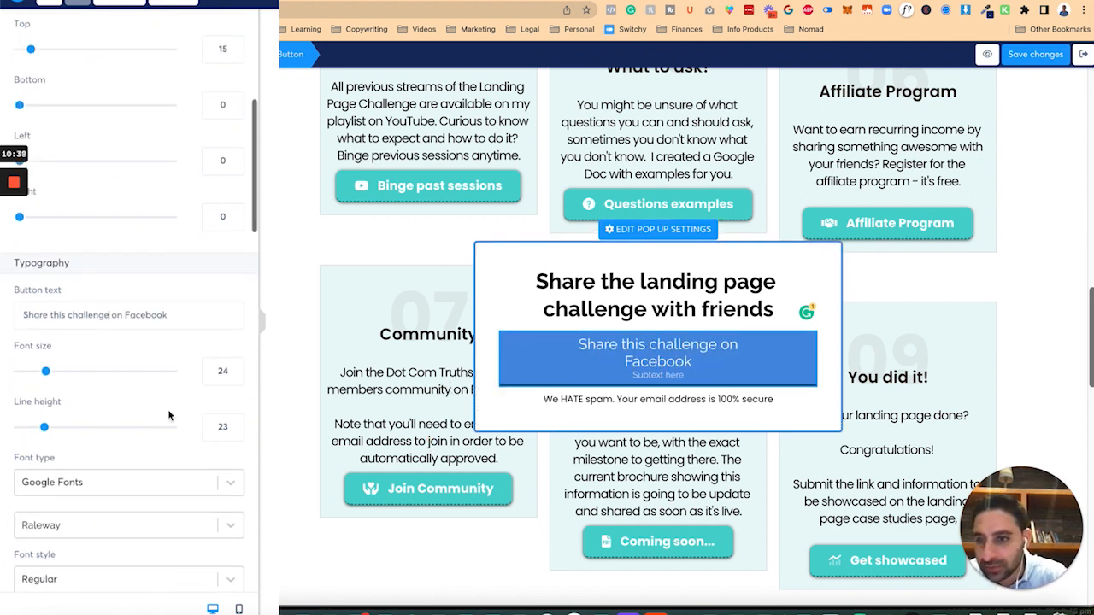
pyautogui.scroll(-5, 169, 415)
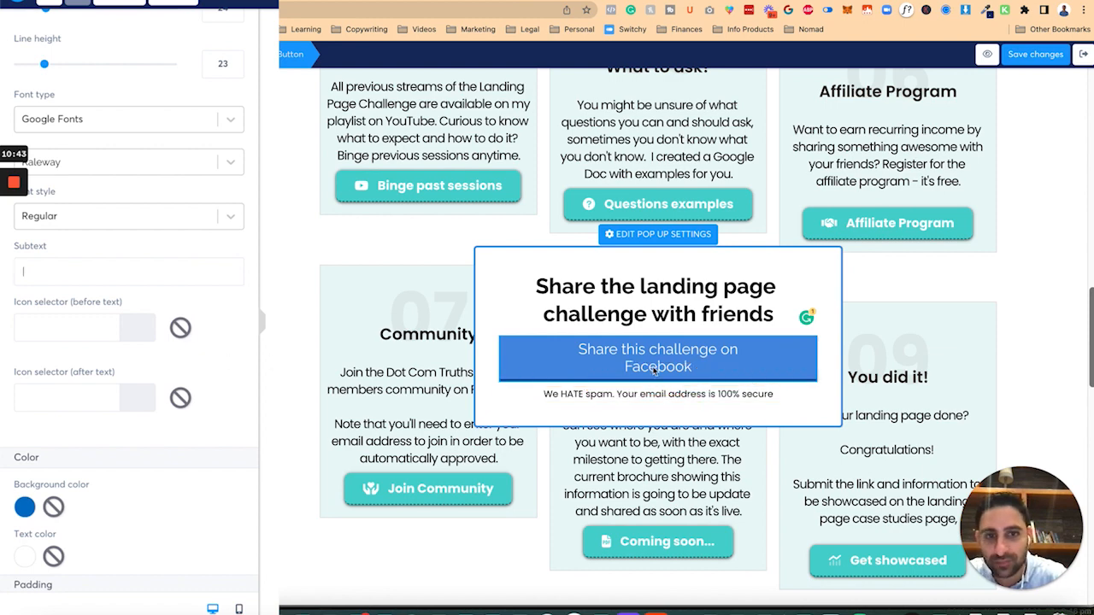
# Replace the popup's spam note with "This challenge is 100% free - all I ask if".
pyautogui.click(791, 391)
pyautogui.hotkey('ctrl', 'a')
pyautogui.write('This')
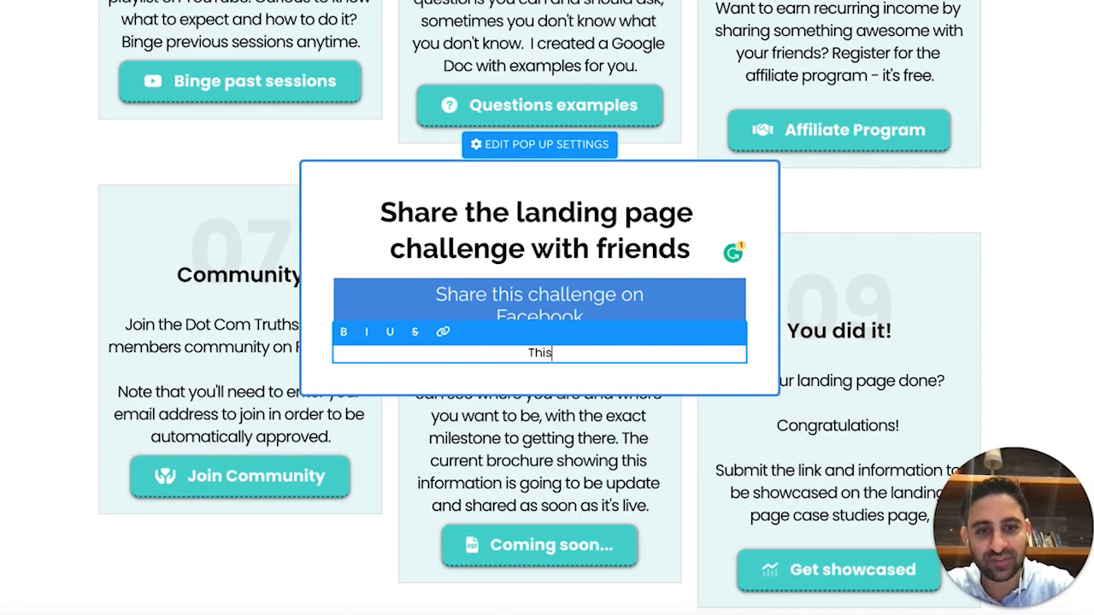
pyautogui.write(' challenge is 100%')
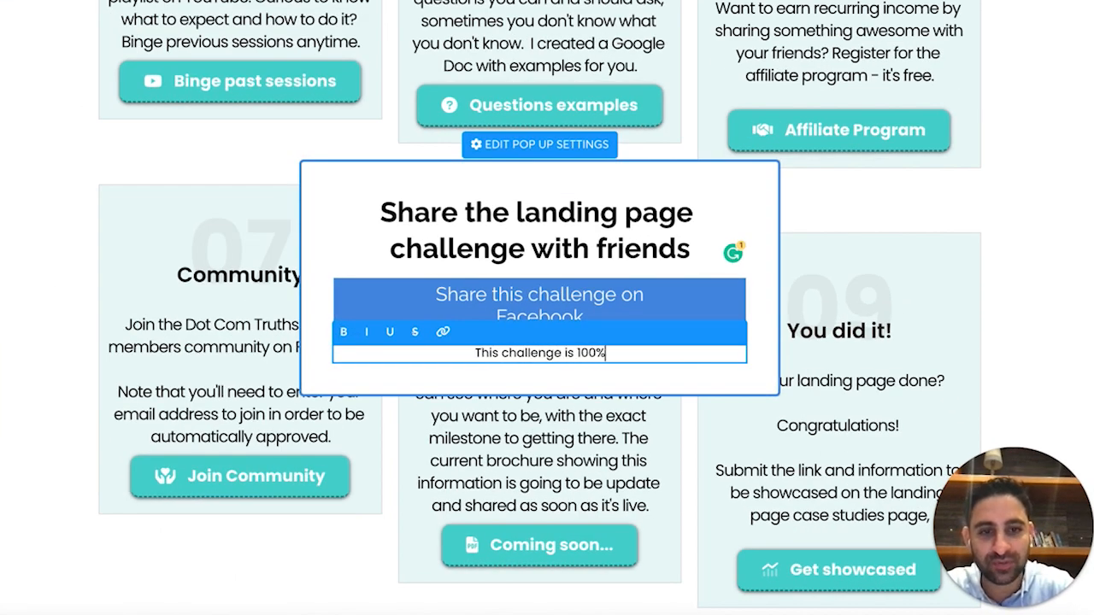
pyautogui.write(' free - all I ask if ')
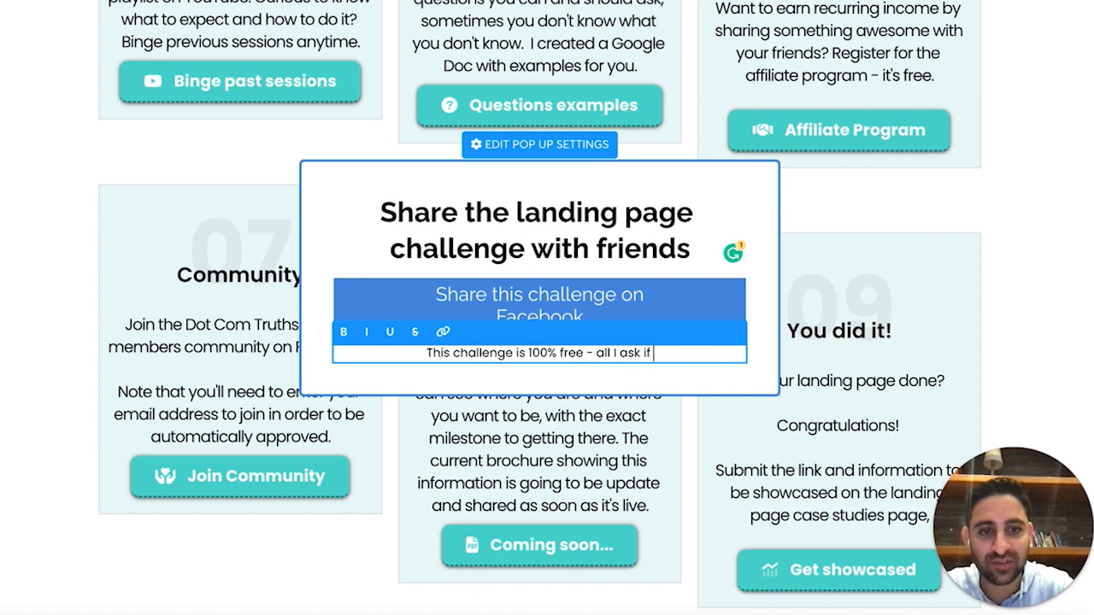
# Complete the popup's note with "that you share this with your friends so they can also get the value for free.".
pyautogui.write('that you share this with y')
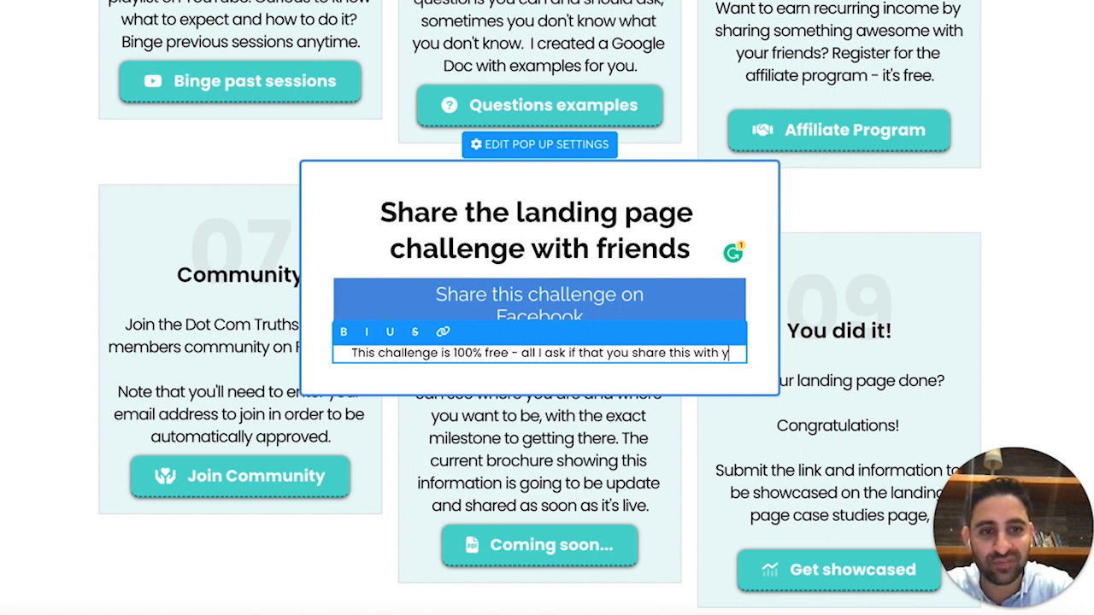
pyautogui.write('our friends so they')
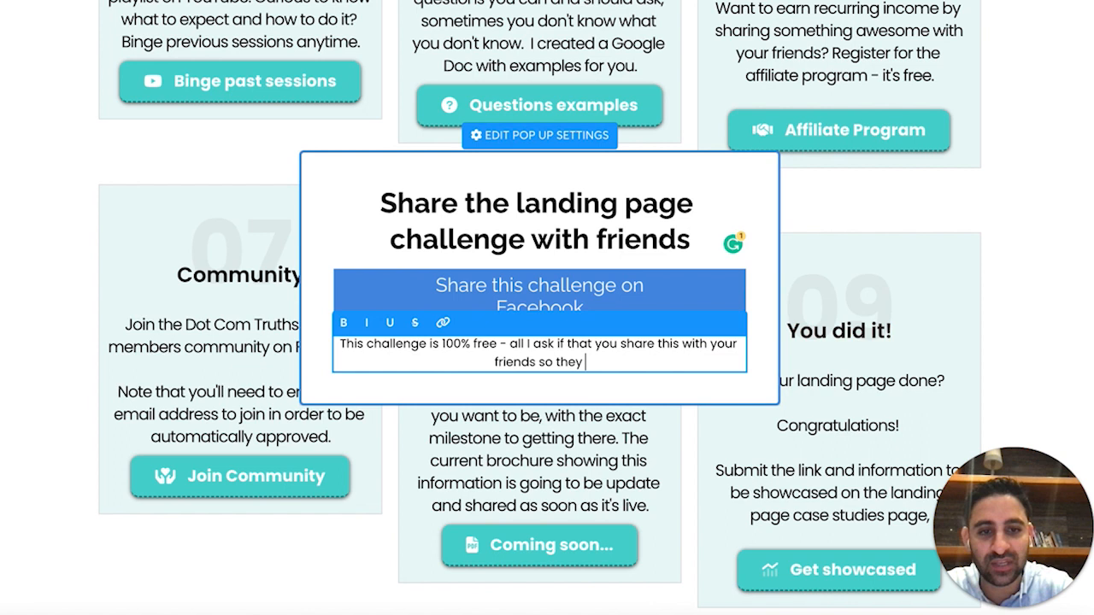
pyautogui.write(' can also get the value for free.')
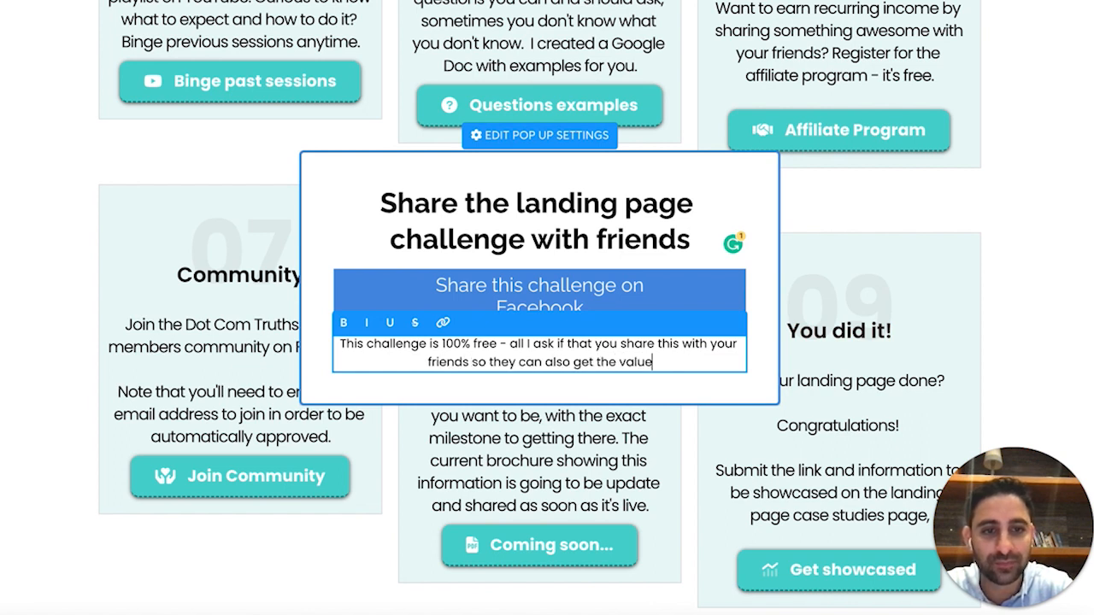
pyautogui.press('Return')
pyautogui.press('BackSpace')
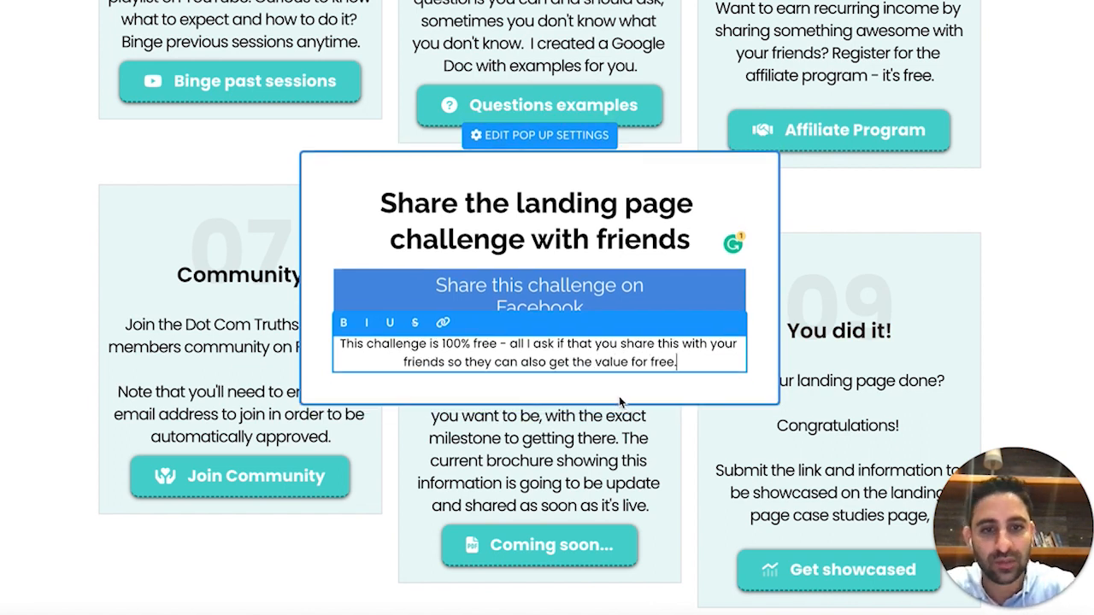
# Duplicate the "Share this challenge on Facebook" button in the popup and save the changes.
pyautogui.click(529, 304)
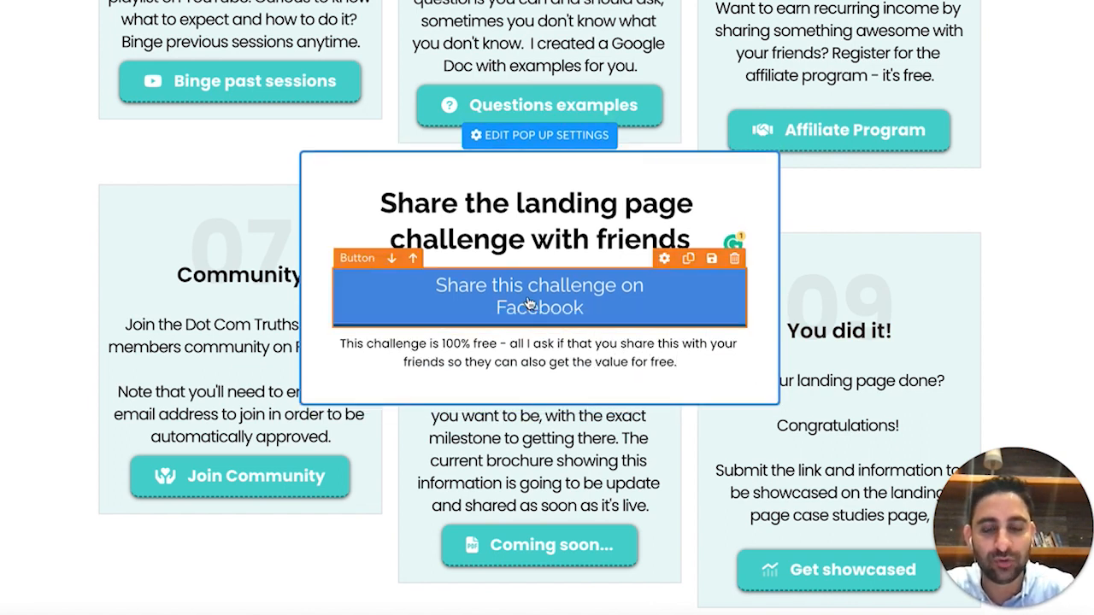
pyautogui.click(689, 258)
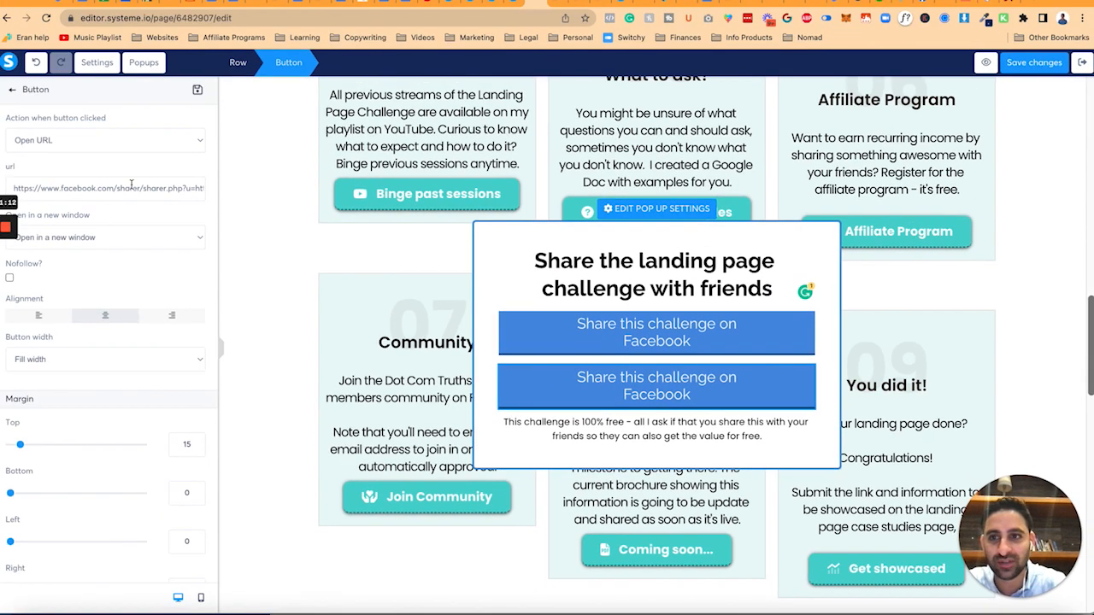
pyautogui.click(630, 335)
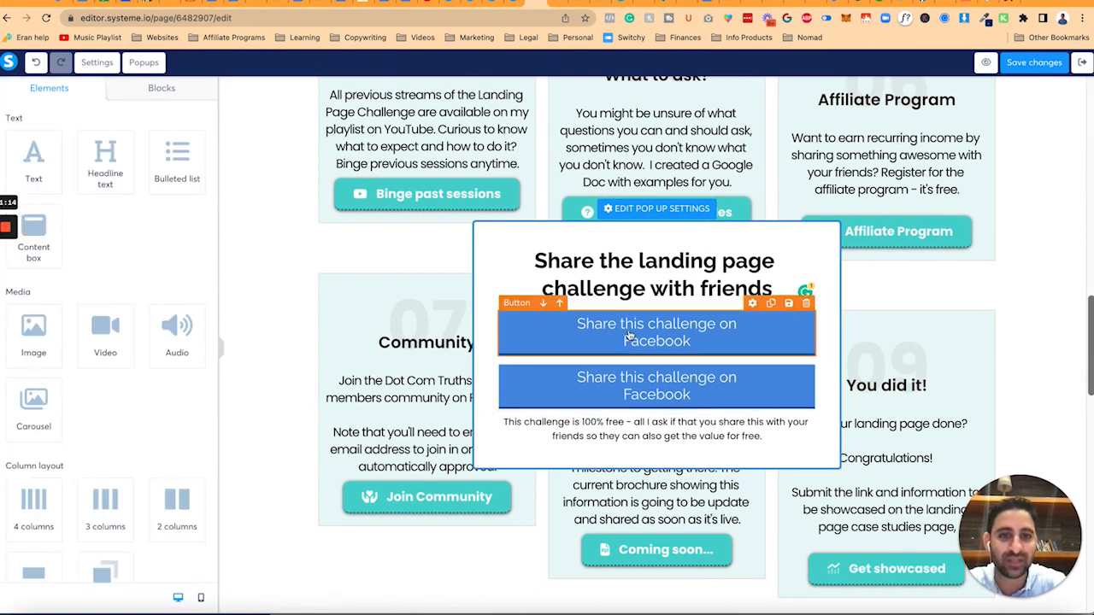
pyautogui.click(1027, 62)
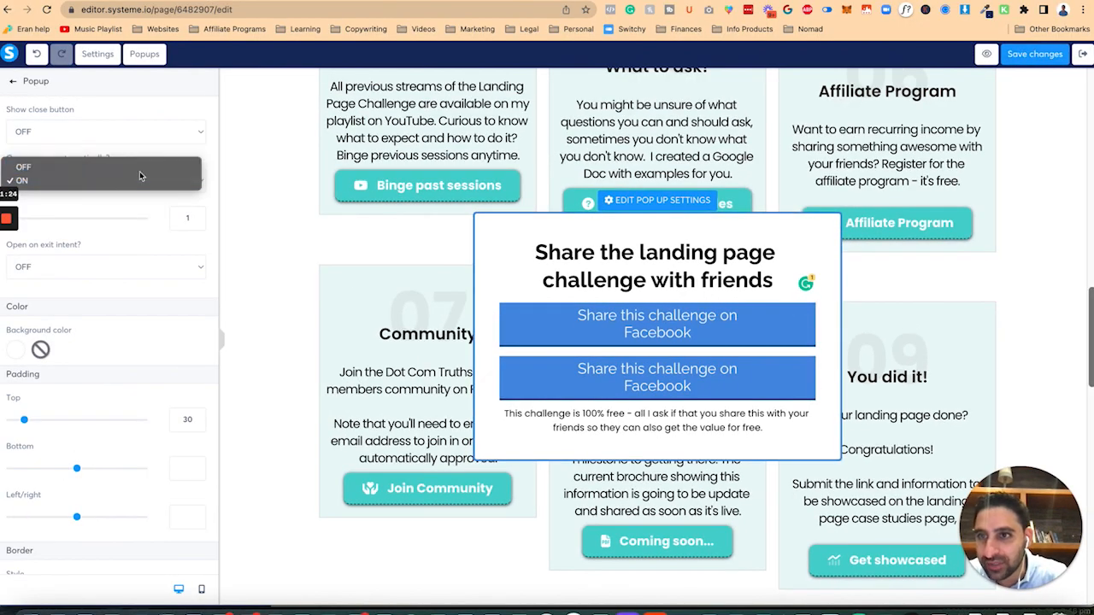
# Turn off automatic opening for the popup, save the changes and leave the popup.
pyautogui.click(140, 169)
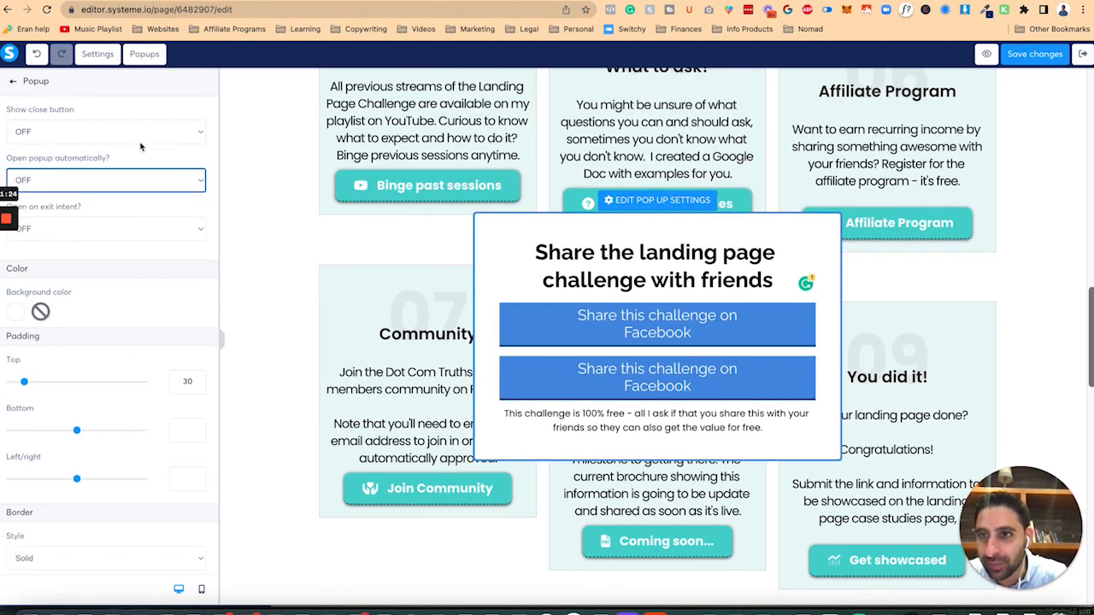
pyautogui.click(1041, 59)
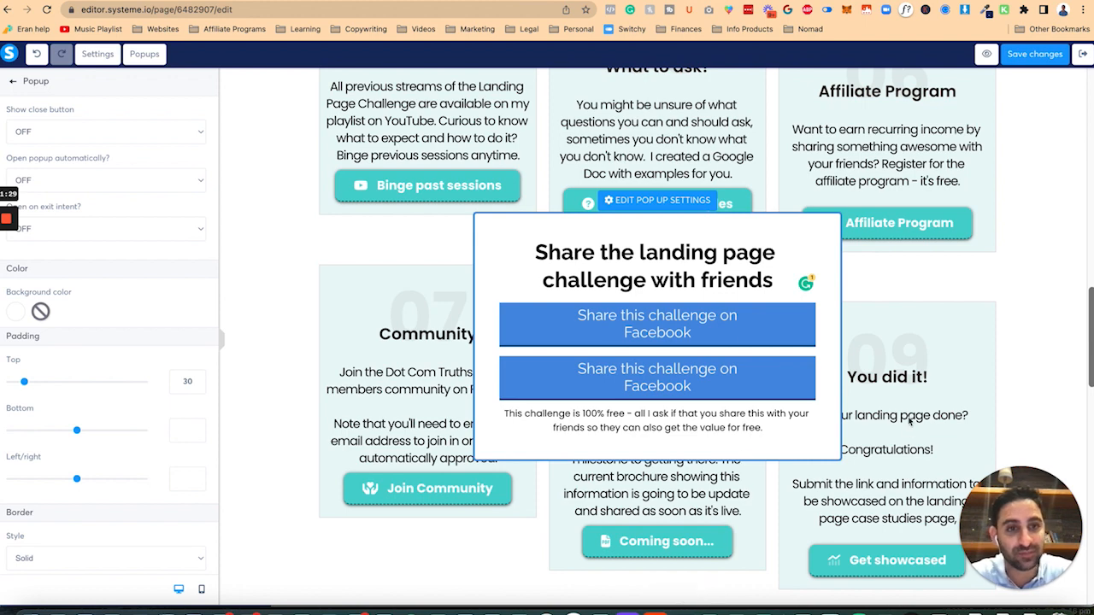
pyautogui.click(904, 360)
pyautogui.click(293, 168)
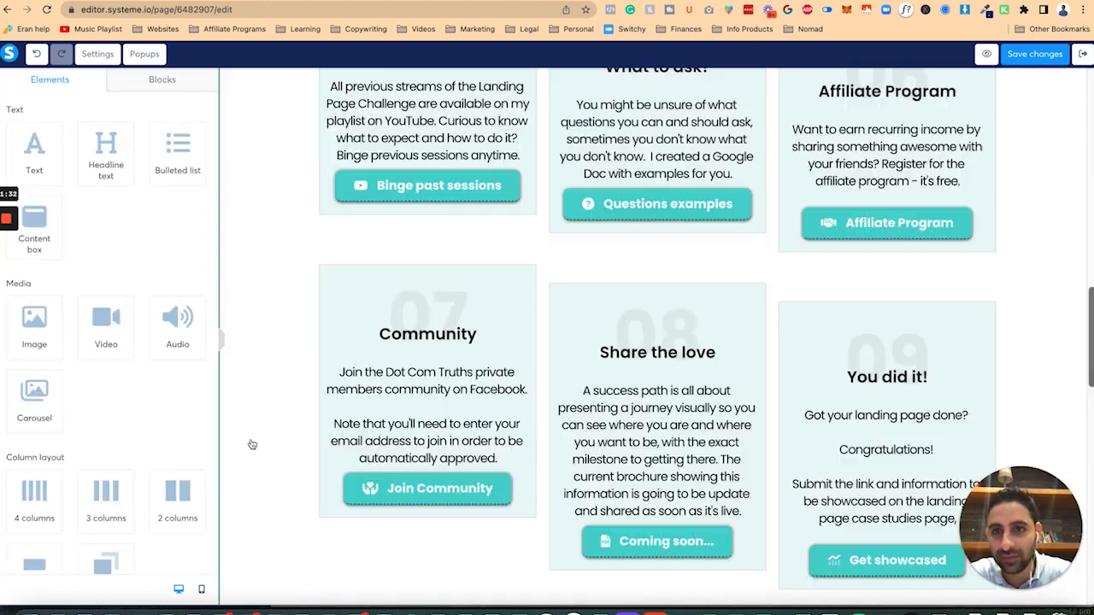
# Set the "Coming soon..." button in the "Share the love" box to show the sharing popup.
pyautogui.click(635, 539)
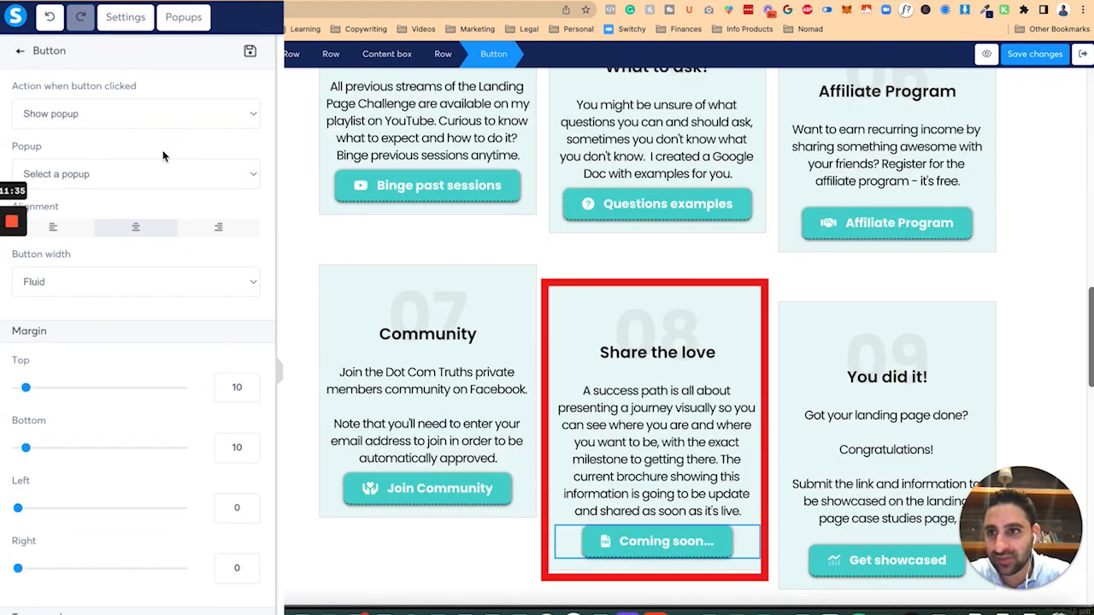
pyautogui.click(126, 174)
pyautogui.click(135, 341)
# Change the text of the "Share the love" box's button to "Share the challenge".
pyautogui.scroll(-5, 171, 375)
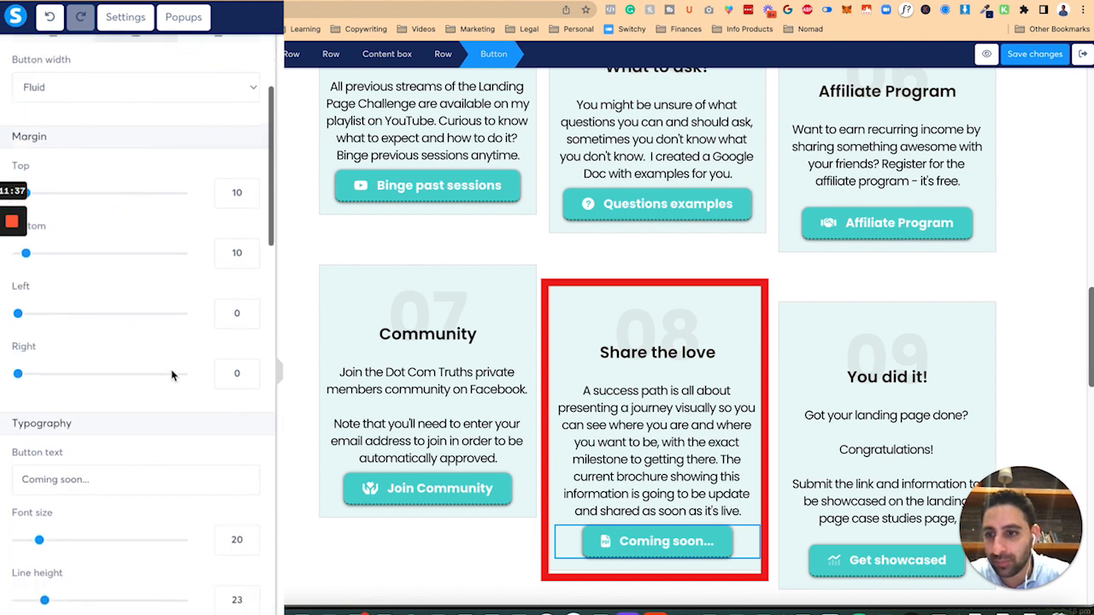
pyautogui.tripleClick(146, 312)
pyautogui.write('S')
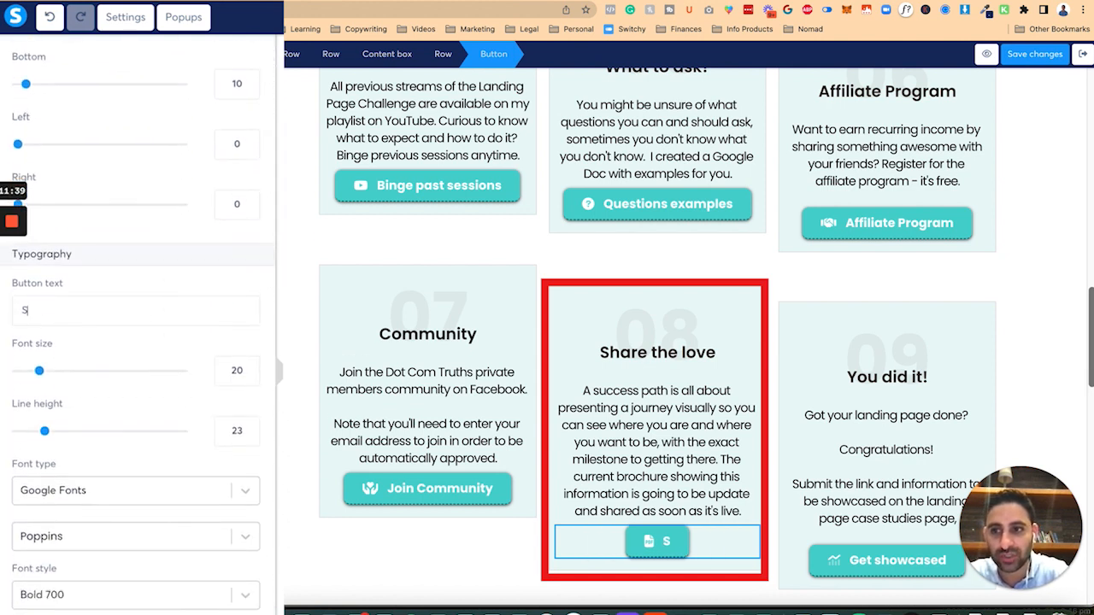
pyautogui.write('hare the')
pyautogui.hotkey('ctrl', 'a')
pyautogui.write('S')
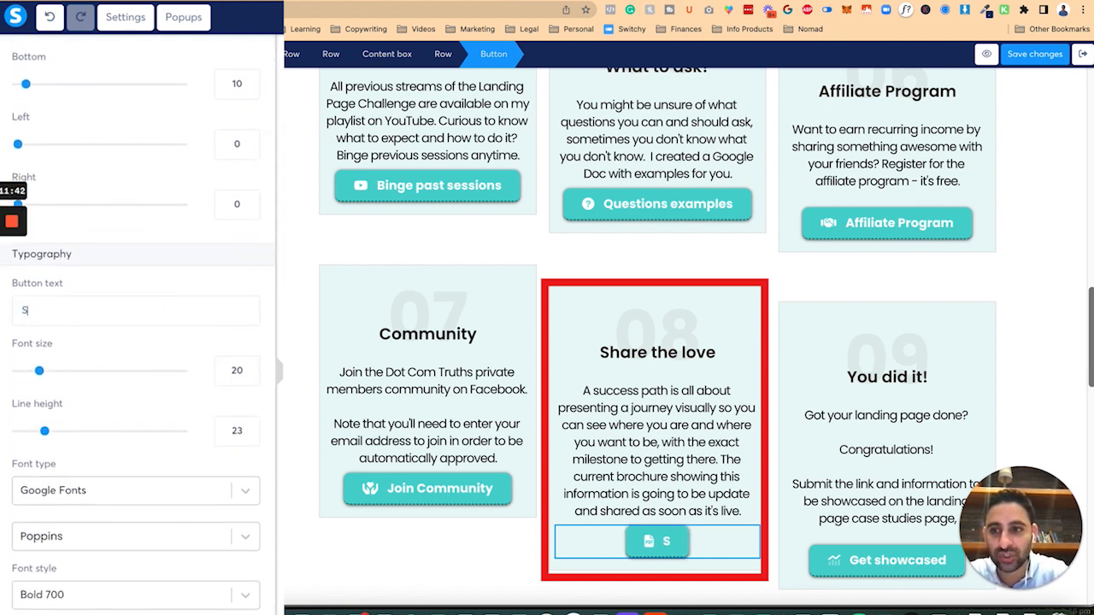
pyautogui.write('hare the challenge')
# Preview the refreshed page and test the "Share the challenge" button and its popup's Facebook sharing link.
pyautogui.click(986, 54)
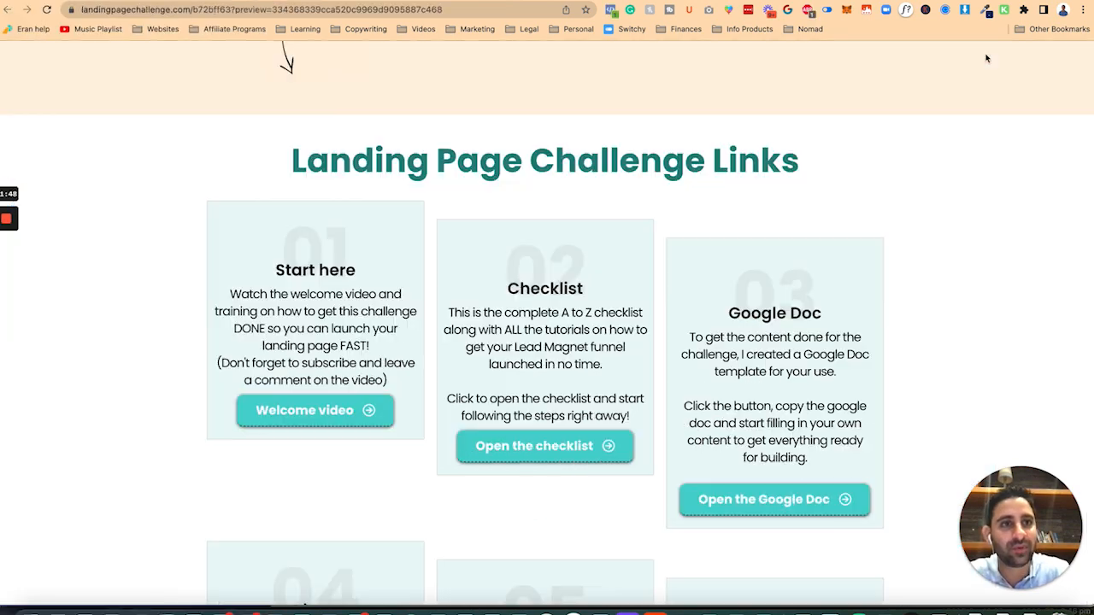
pyautogui.press('super+r')
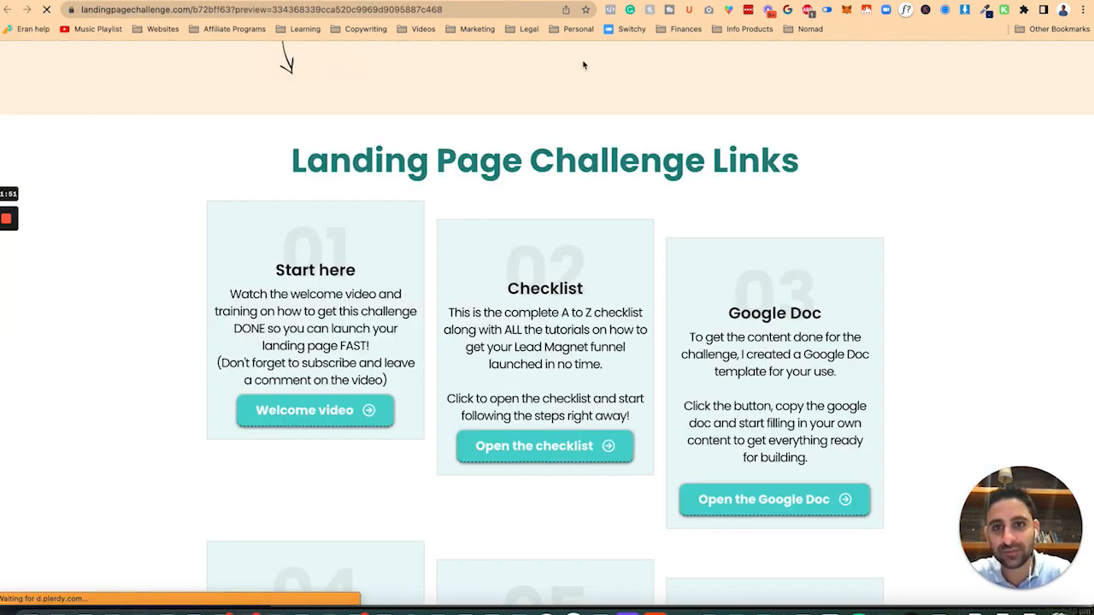
pyautogui.scroll(-5, 584, 65)
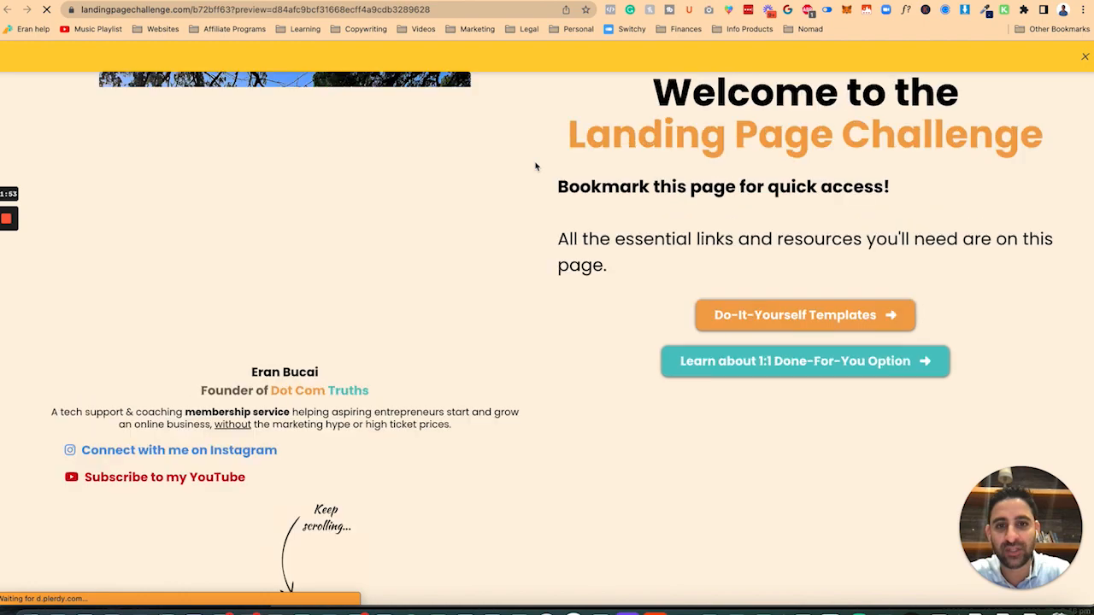
pyautogui.scroll(-7, 535, 166)
pyautogui.scroll(-7, 536, 166)
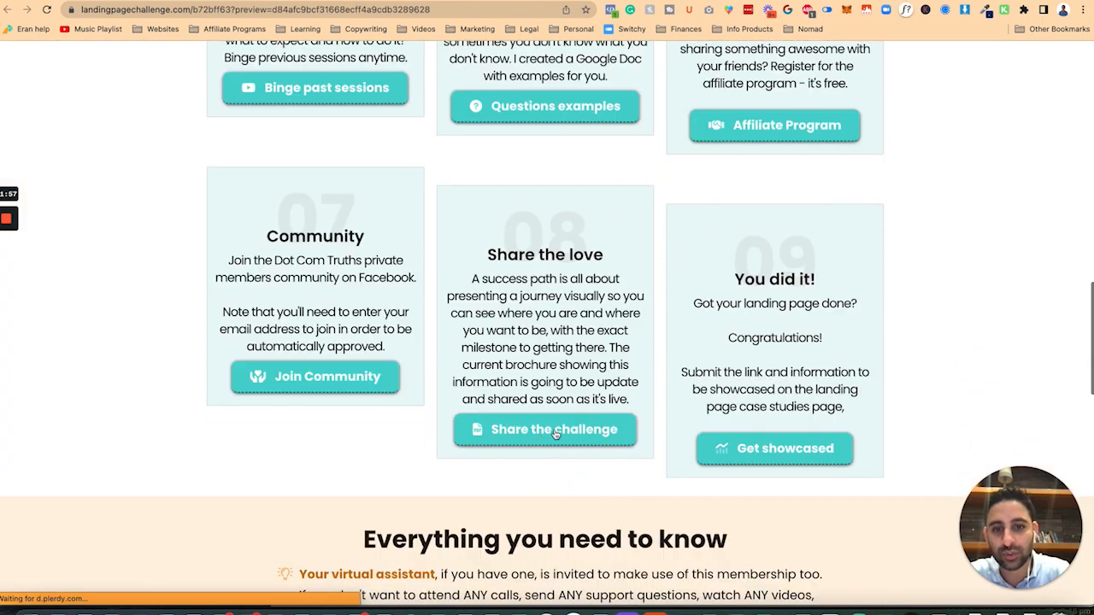
pyautogui.click(556, 434)
pyautogui.click(575, 311)
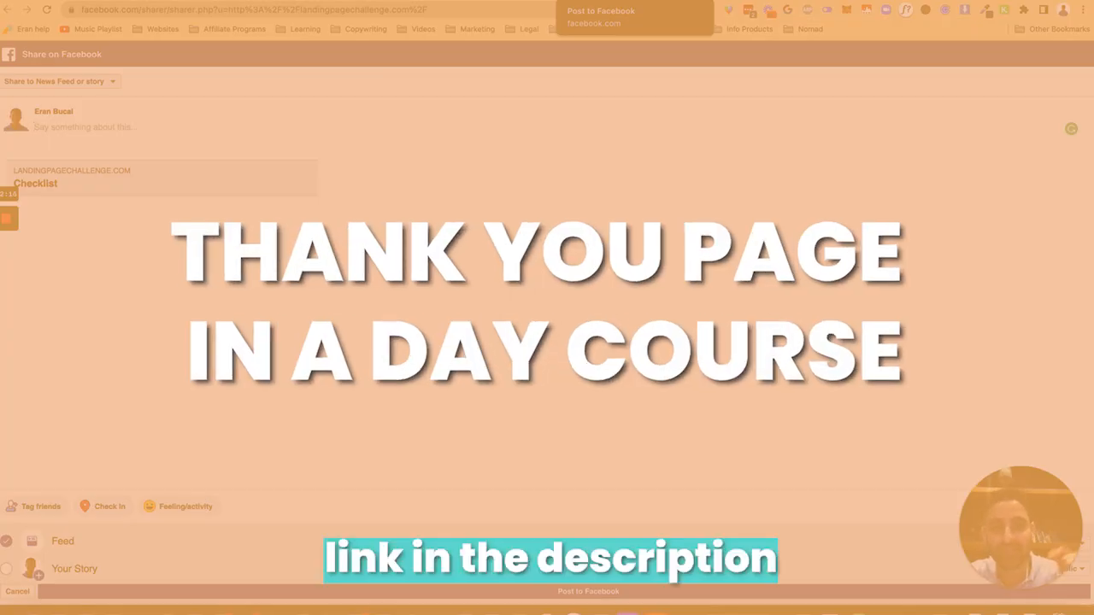
pyautogui.press('super+w')
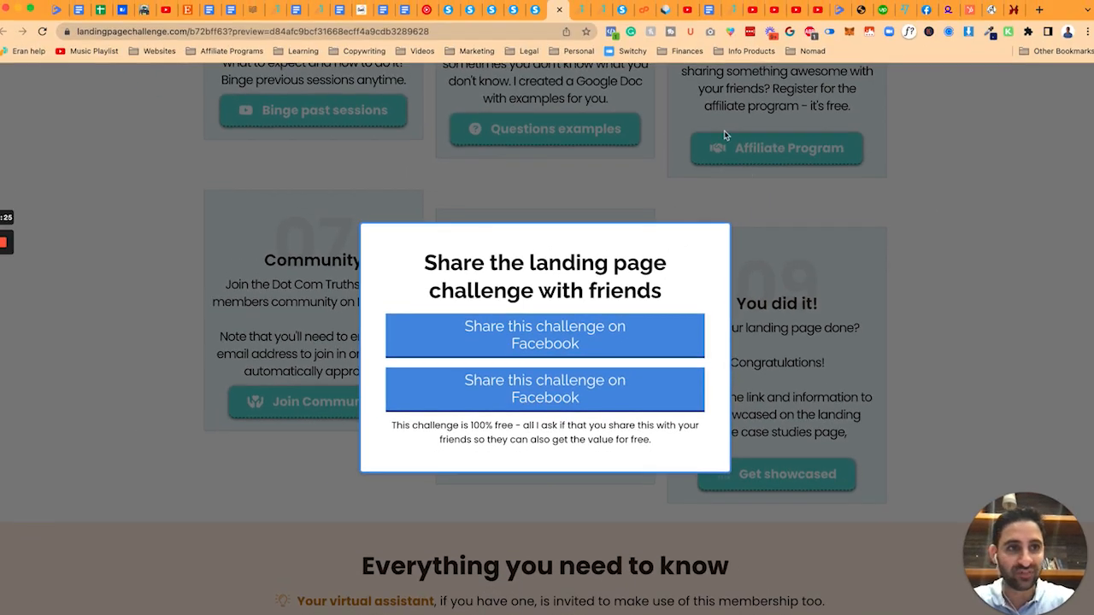
# Back in the page editor, turn on the close button for the sharing popup and save the changes.
pyautogui.click(535, 10)
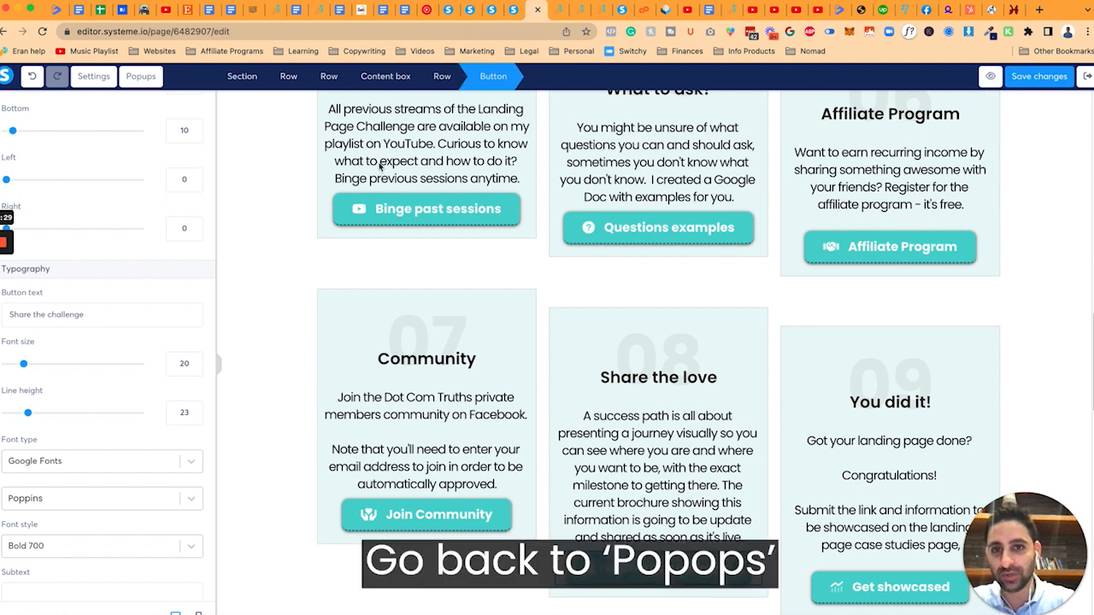
pyautogui.click(141, 76)
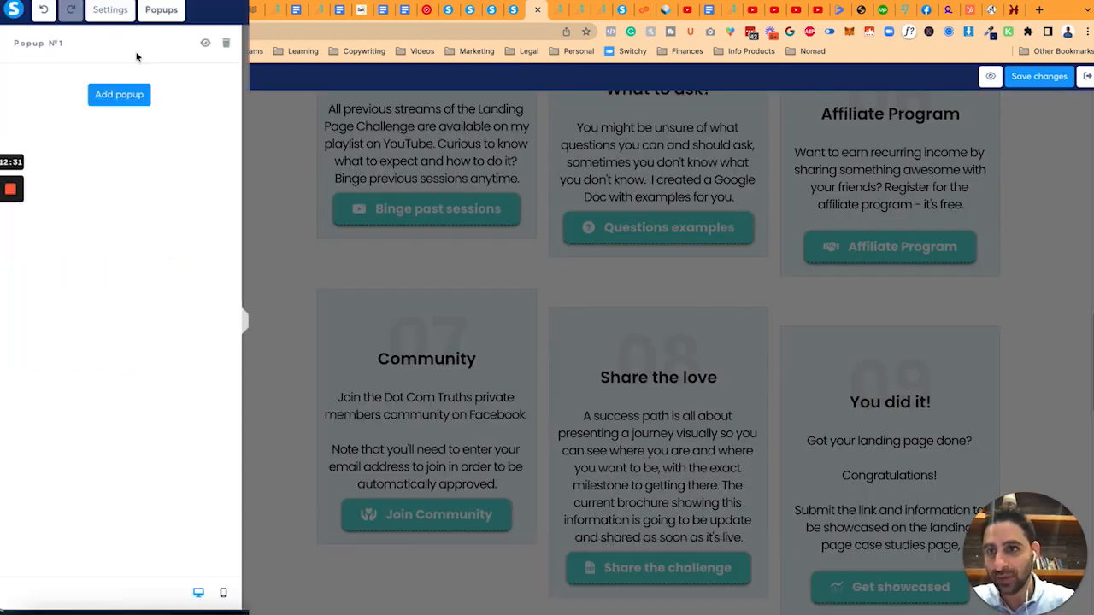
pyautogui.click(204, 43)
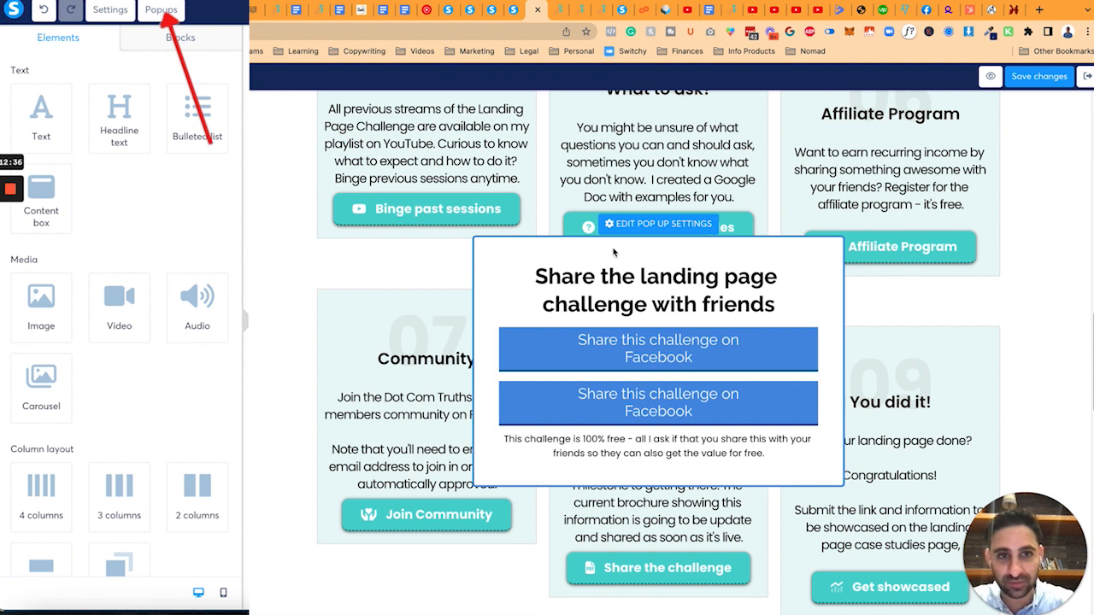
pyautogui.click(621, 224)
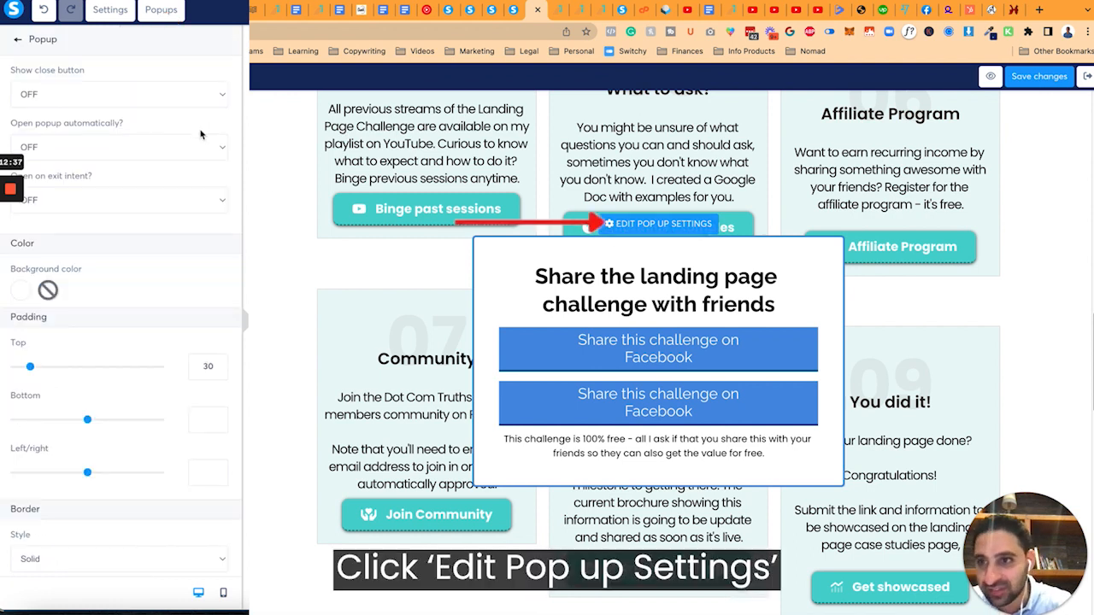
pyautogui.click(168, 97)
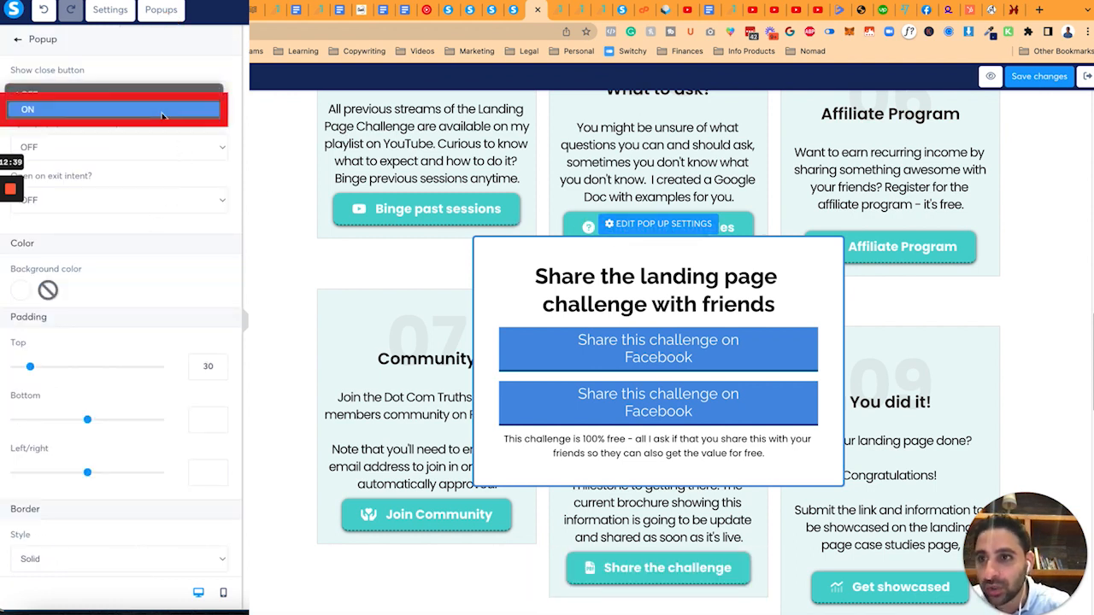
pyautogui.click(162, 113)
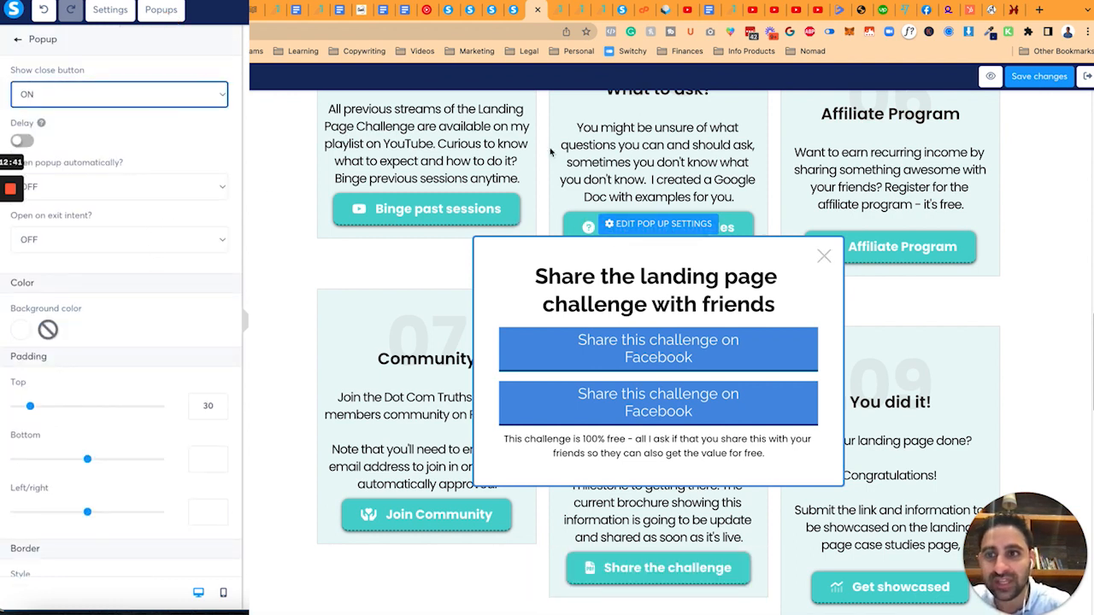
pyautogui.click(1027, 79)
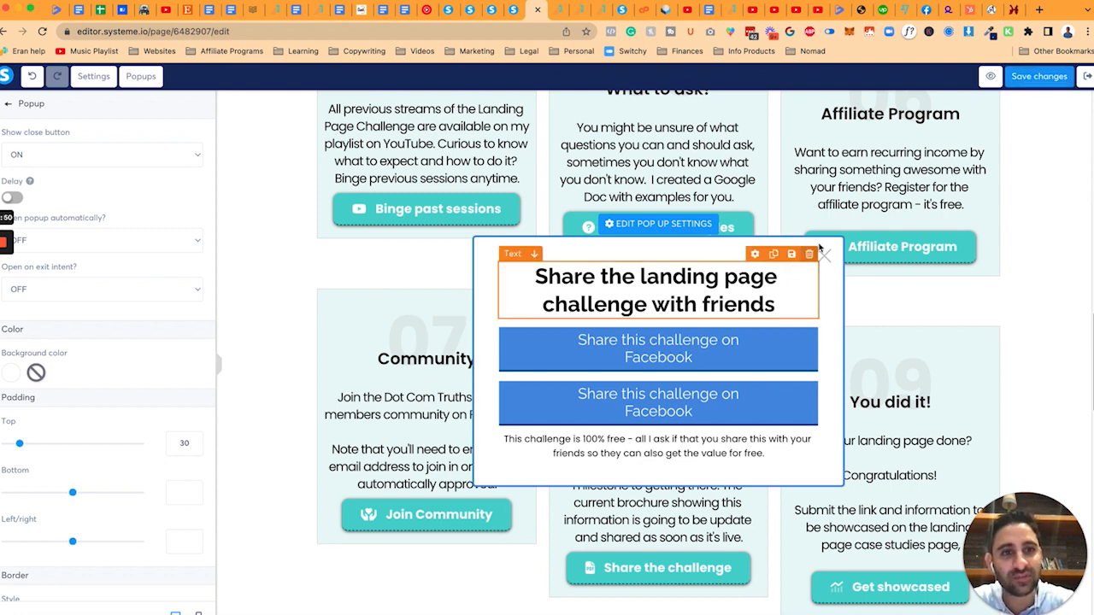
pyautogui.click(1036, 82)
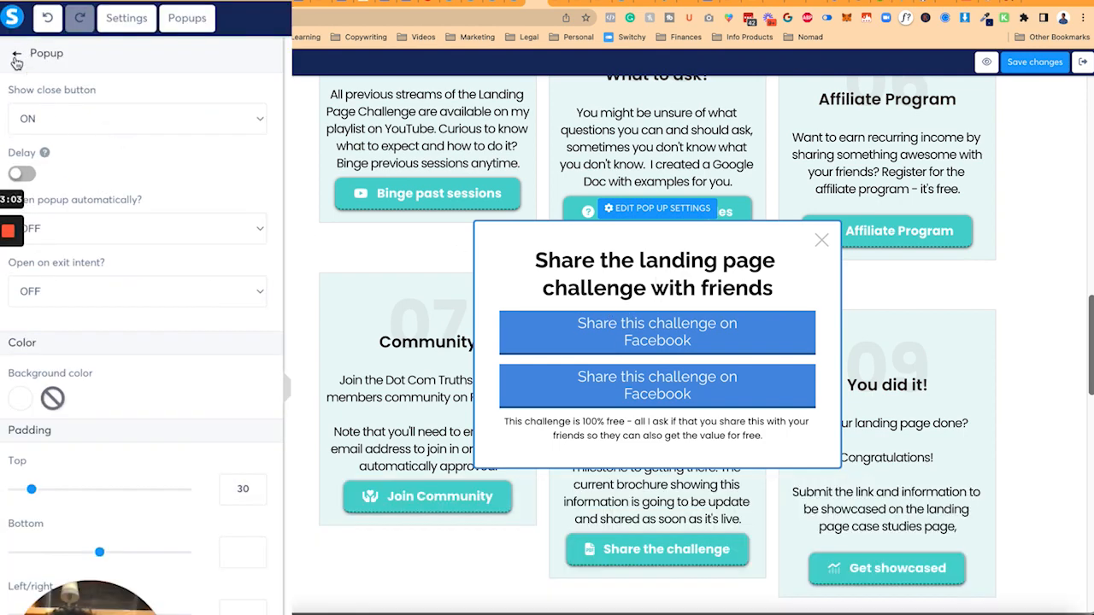
# Add a video element to the popup between its heading and the first Facebook button.
pyautogui.click(12, 89)
pyautogui.scroll(-1, 127, 378)
pyautogui.moveTo(139, 310); pyautogui.dragTo(601, 313)
pyautogui.moveTo(608, 318)
pyautogui.mouseDown()
pyautogui.moveTo(537, 315)
pyautogui.moveTo(615, 310)
pyautogui.mouseUp()
pyautogui.click(668, 357)
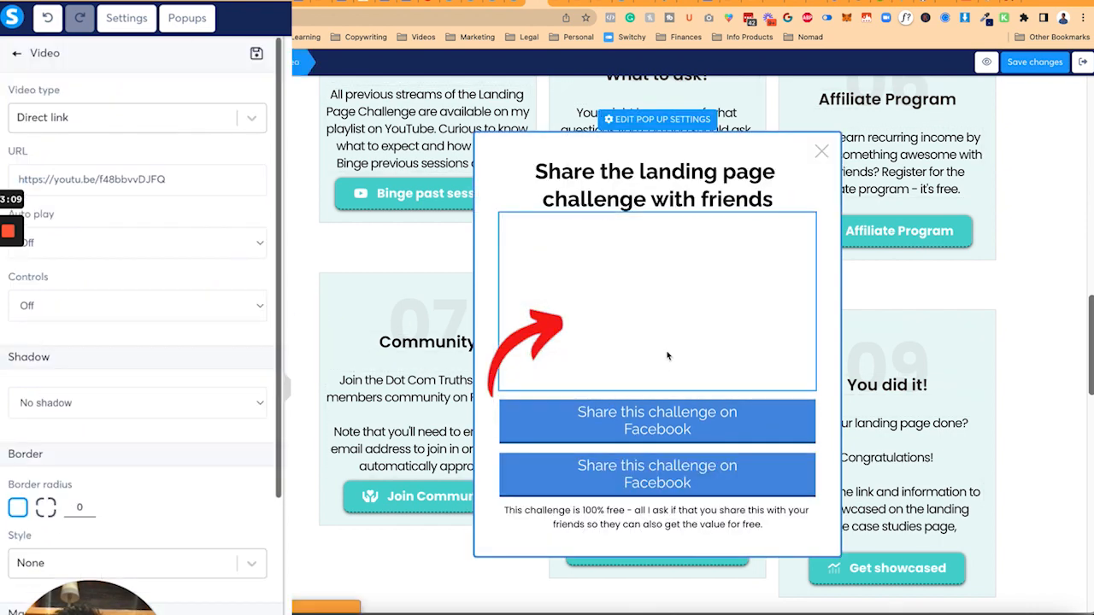
pyautogui.click(495, 175)
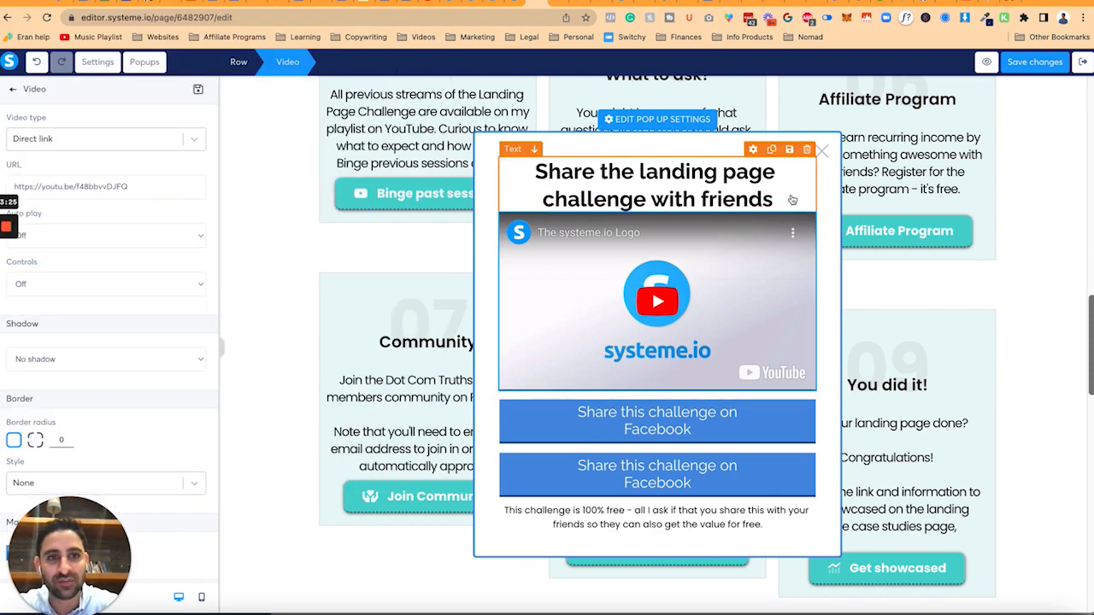
pyautogui.click(797, 205)
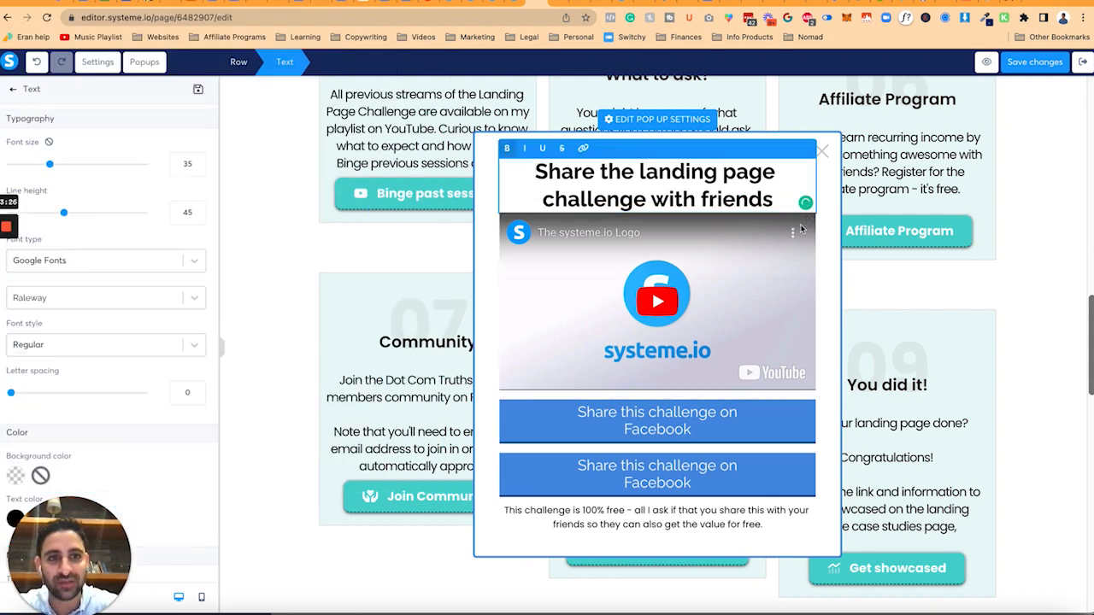
# Delete the video element from the sharing popup, save the changes and return to the page.
pyautogui.click(802, 228)
pyautogui.click(808, 205)
pyautogui.click(652, 85)
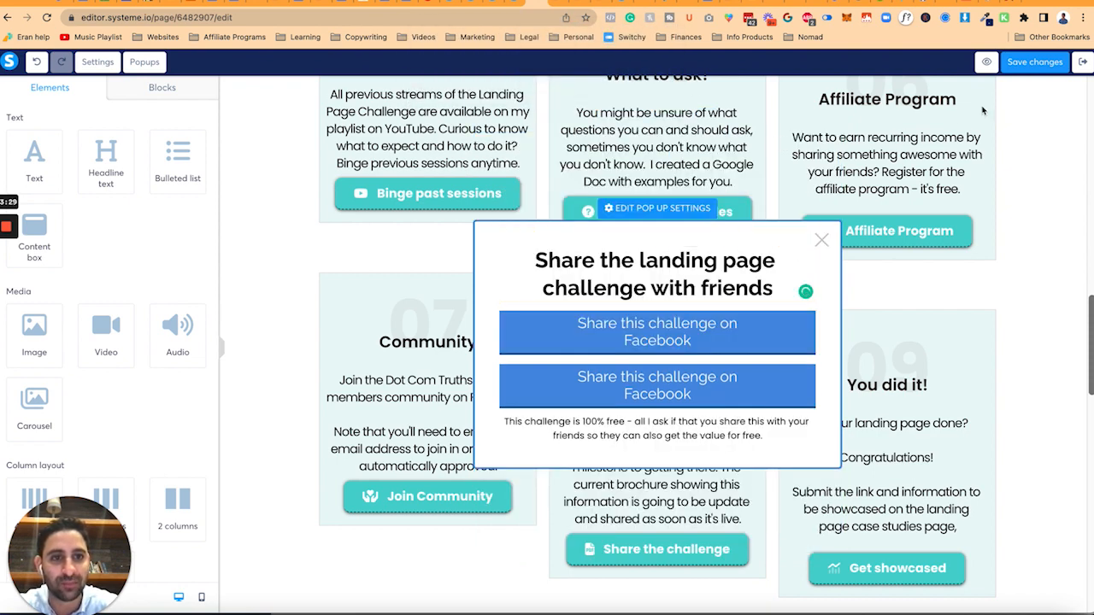
pyautogui.click(1031, 64)
pyautogui.click(930, 187)
pyautogui.click(931, 188)
pyautogui.scroll(1, 523, 313)
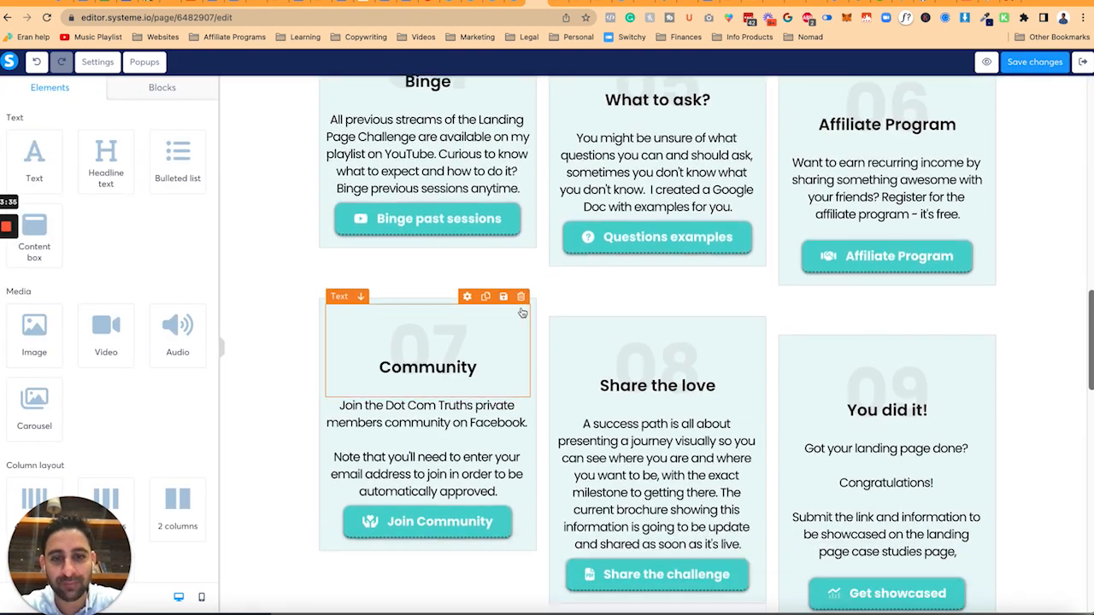
pyautogui.scroll(-1, 518, 312)
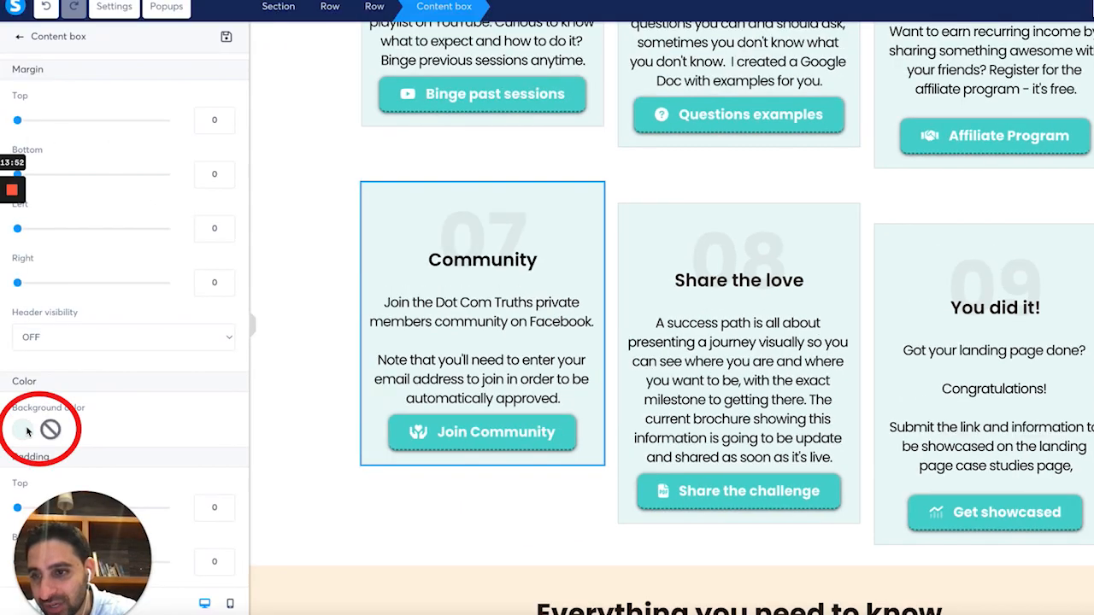
# Try light green, yellow and light pink background colors on the Community content box.
pyautogui.click(27, 431)
pyautogui.scroll(-3, 145, 446)
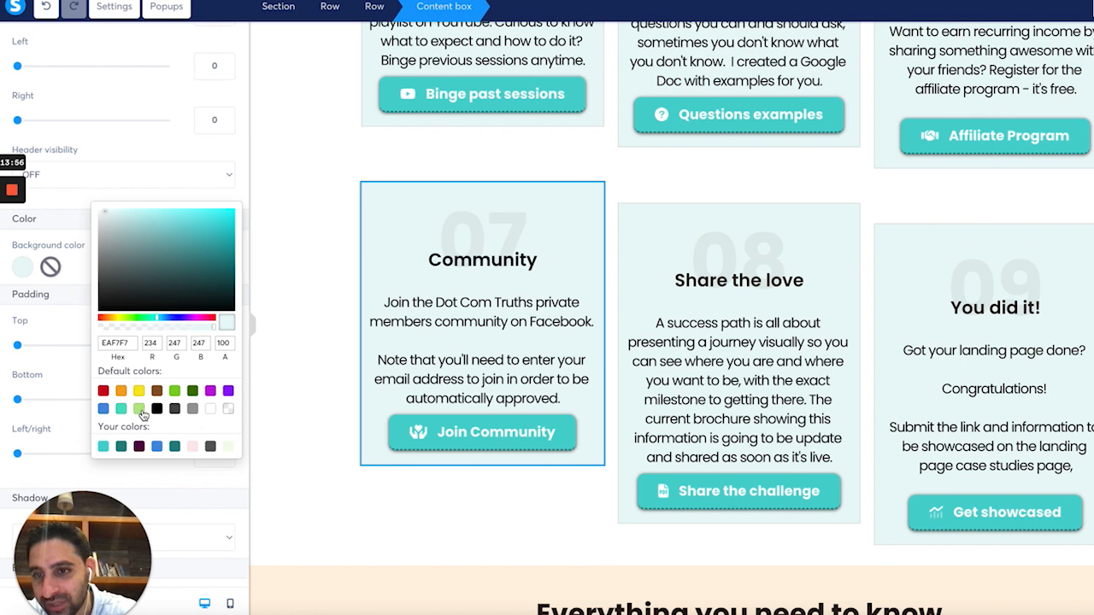
pyautogui.click(140, 410)
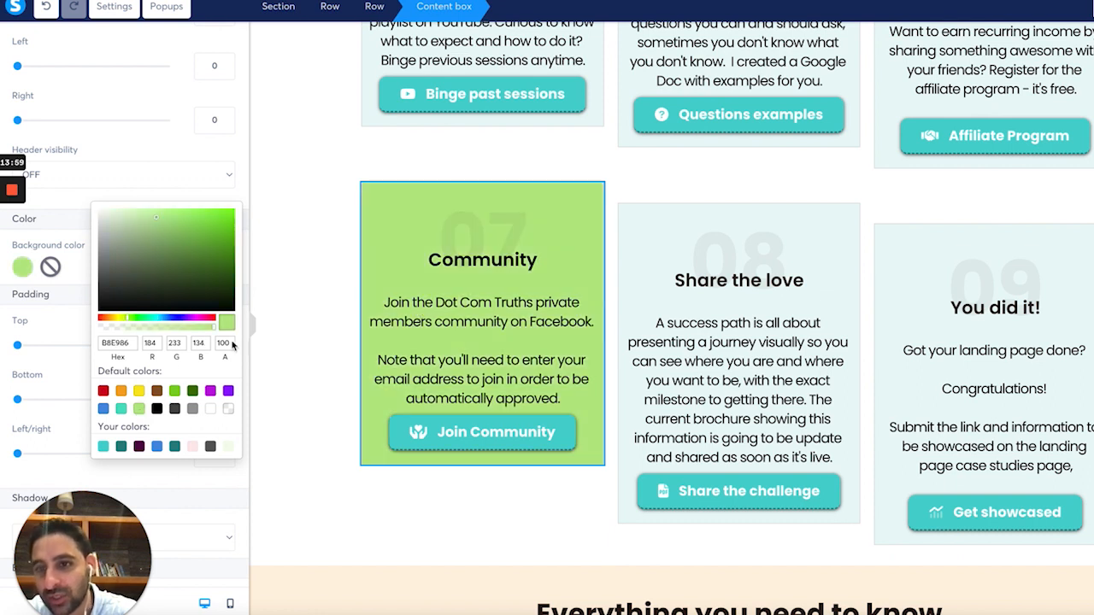
pyautogui.click(140, 394)
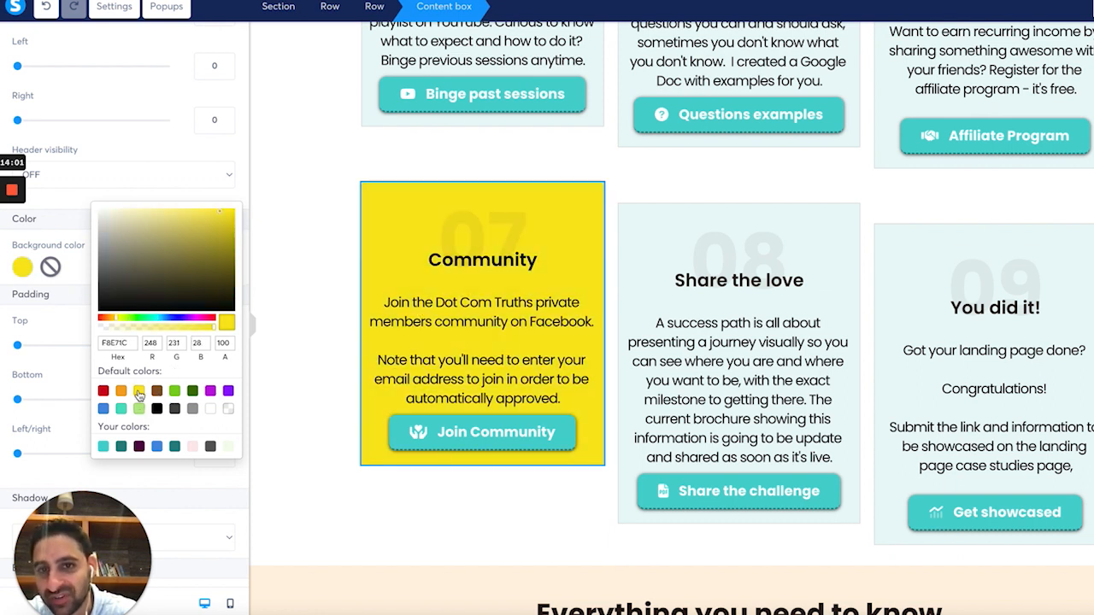
pyautogui.click(193, 447)
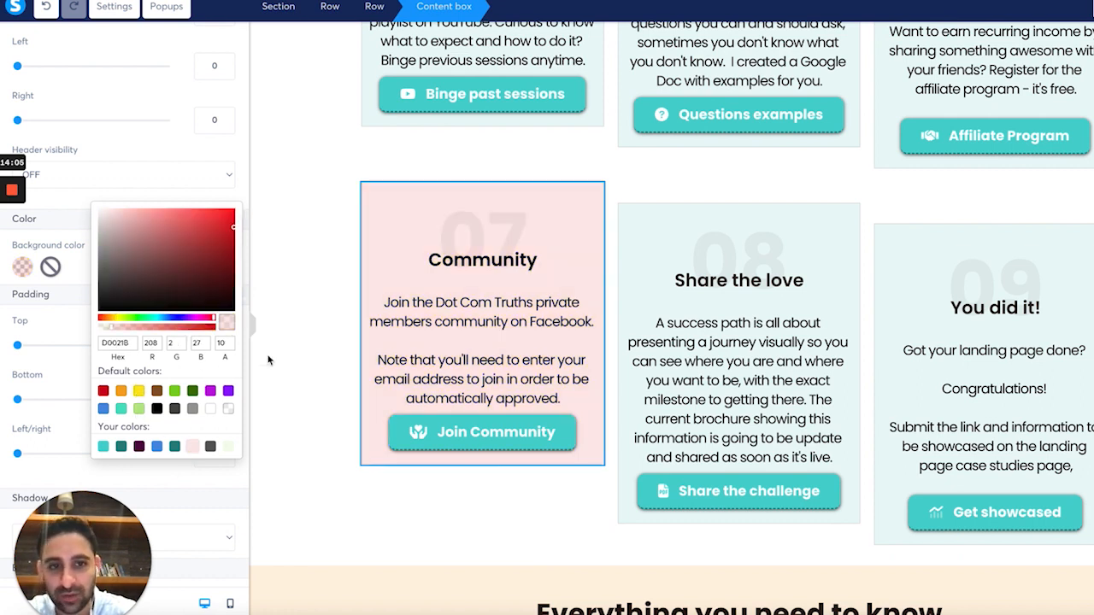
# Undo the background color changes on the Community content box.
pyautogui.click(49, 7)
pyautogui.click(48, 8)
pyautogui.click(48, 7)
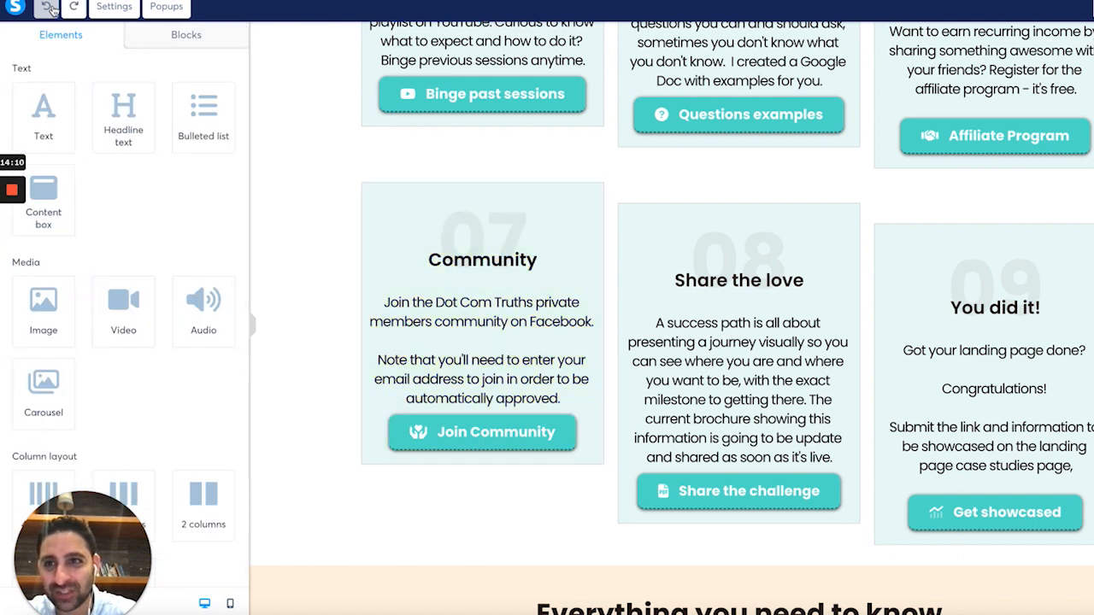
# Open the background color picker of the "Landing Page Challenge Links" section.
pyautogui.click(339, 183)
pyautogui.click(335, 241)
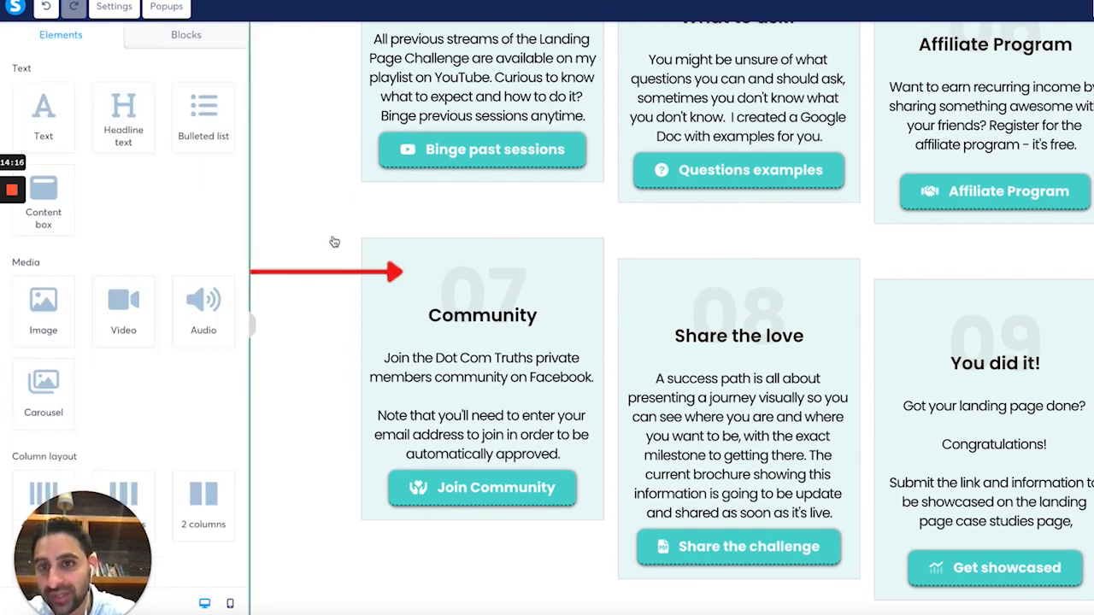
pyautogui.scroll(4, 334, 241)
pyautogui.scroll(6, 334, 241)
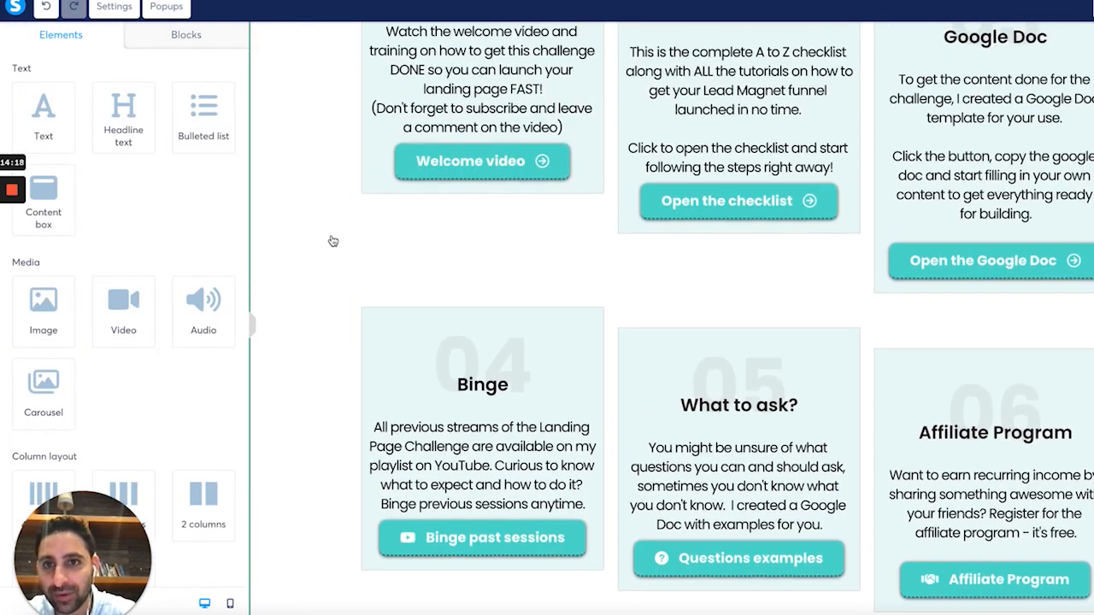
pyautogui.click(270, 127)
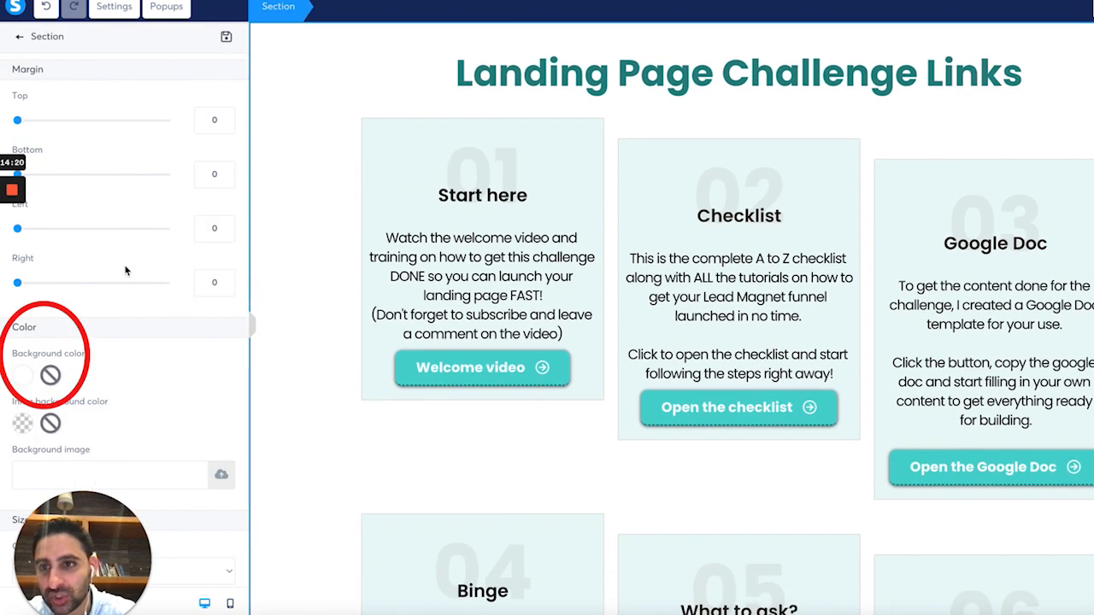
pyautogui.click(26, 374)
pyautogui.scroll(-3, 153, 409)
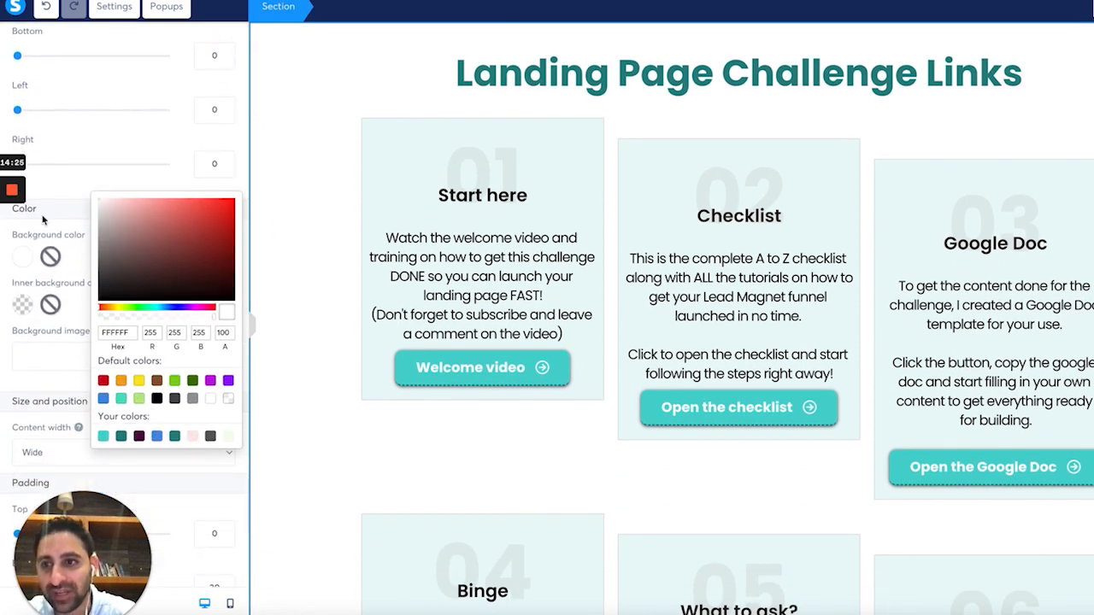
pyautogui.moveTo(12, 244)
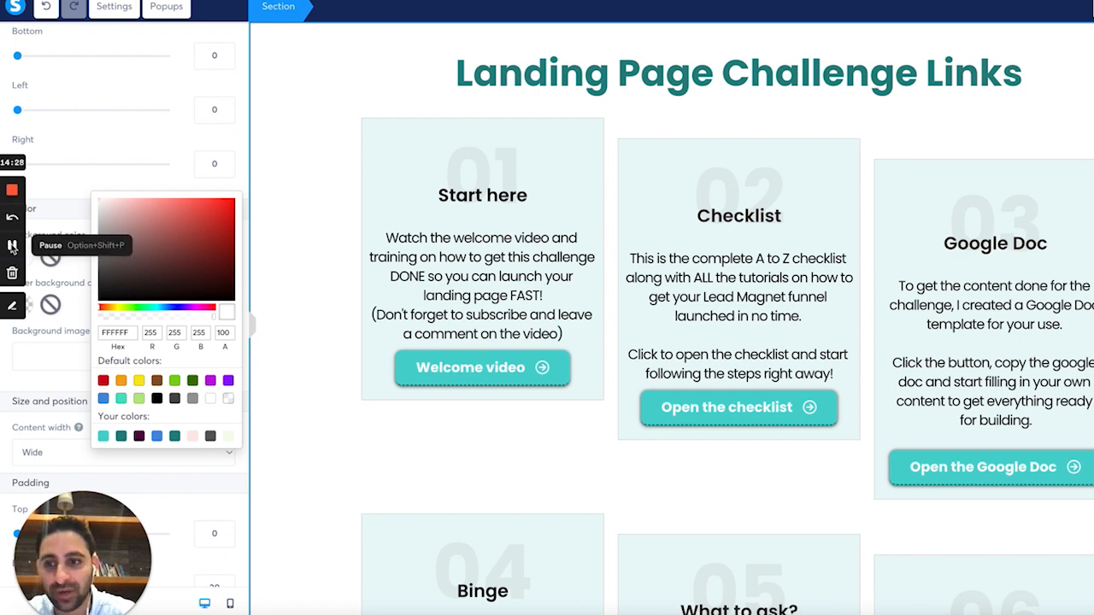
pyautogui.click(12, 245)
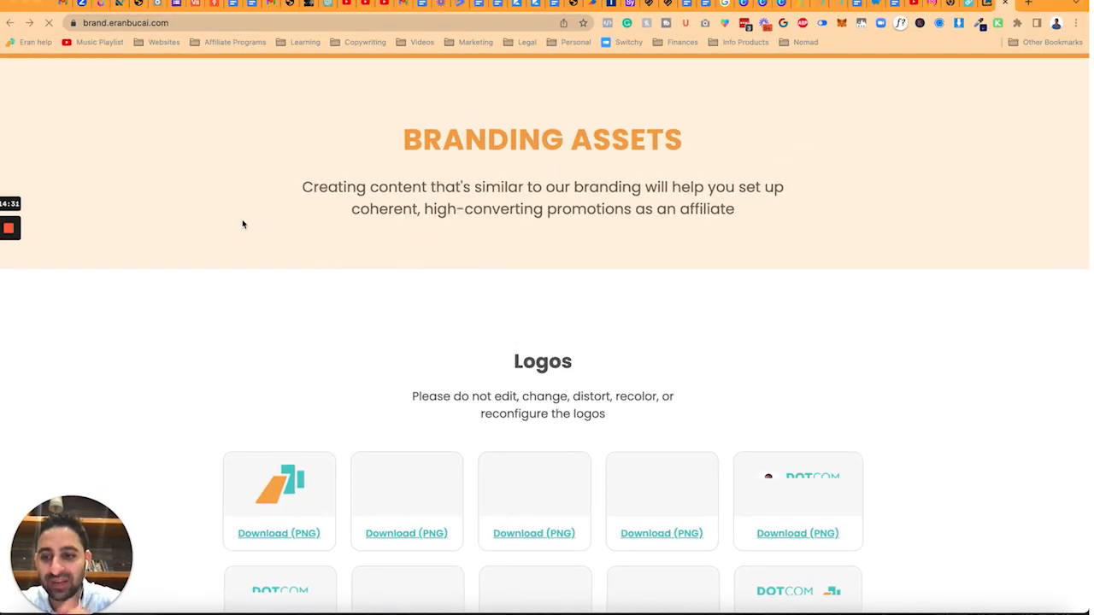
# Copy the Primary Background color from the branding assets page and set the links section's background to #FFF0DF.
pyautogui.scroll(-5, 207, 262)
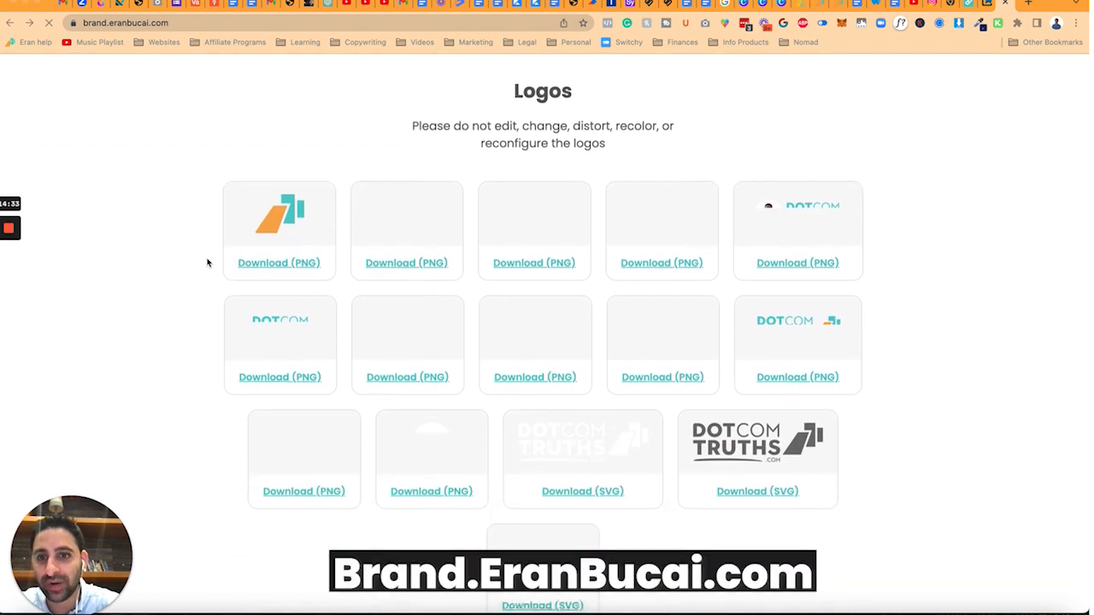
pyautogui.scroll(-2, 207, 262)
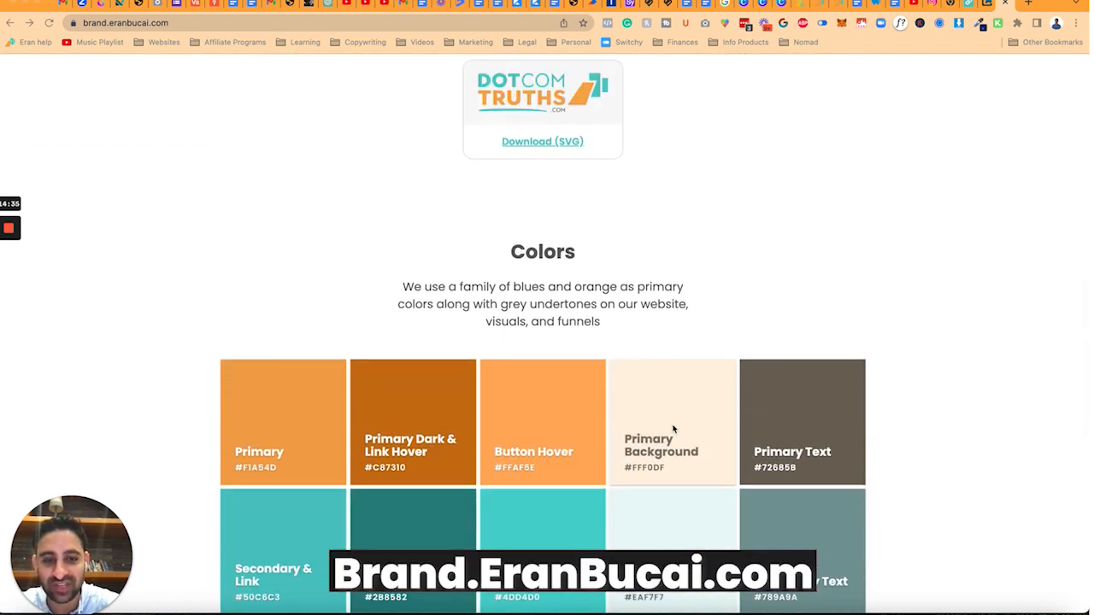
pyautogui.scroll(-2, 673, 430)
pyautogui.click(676, 346)
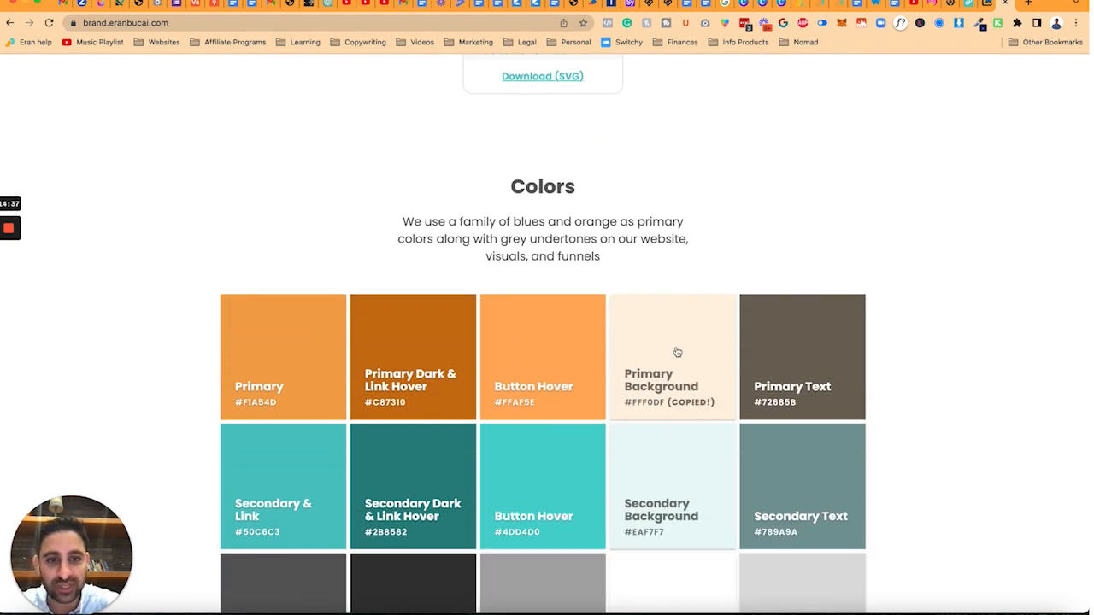
pyautogui.press('super+grave')
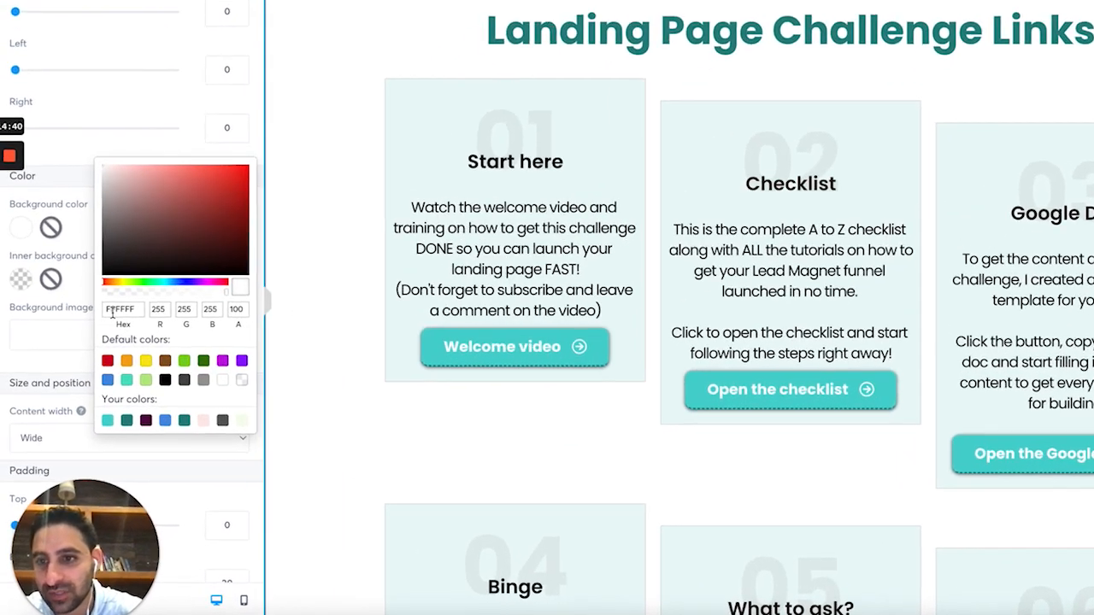
pyautogui.doubleClick(99, 355)
pyautogui.write('#FFF0DF')
pyautogui.click(250, 274)
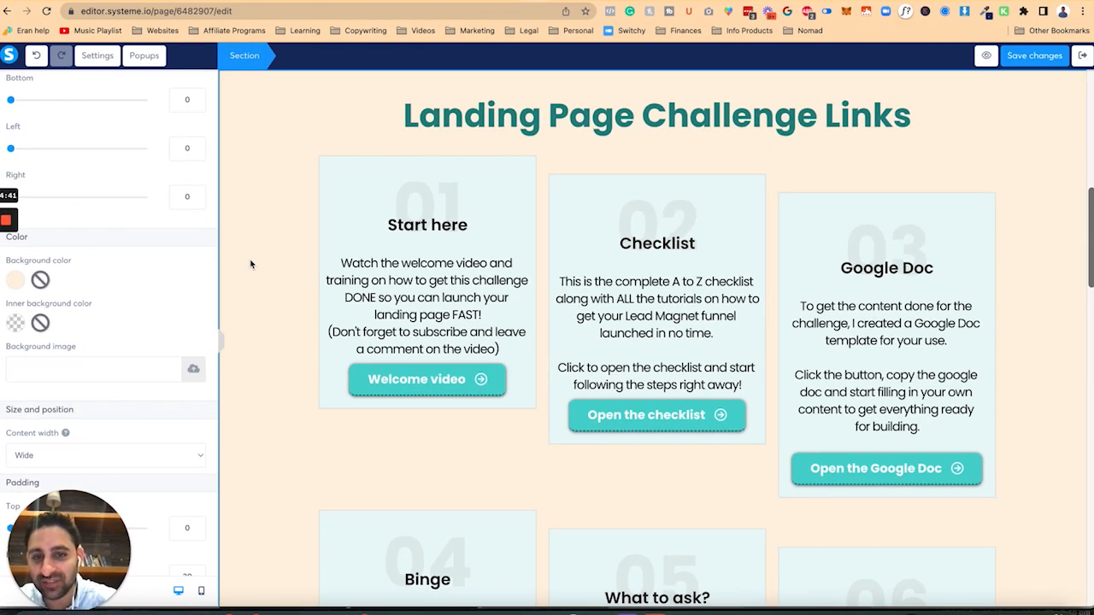
# Open the background color of the "Start here" content box and copy the Primary color #F1A54D from the branding assets page.
pyautogui.click(323, 162)
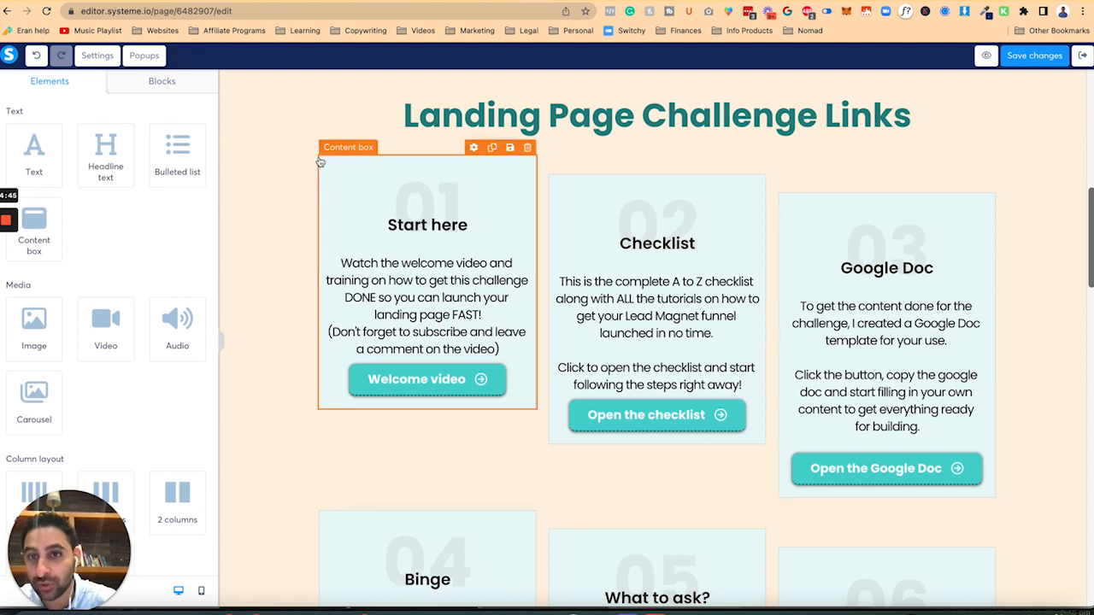
pyautogui.click(320, 162)
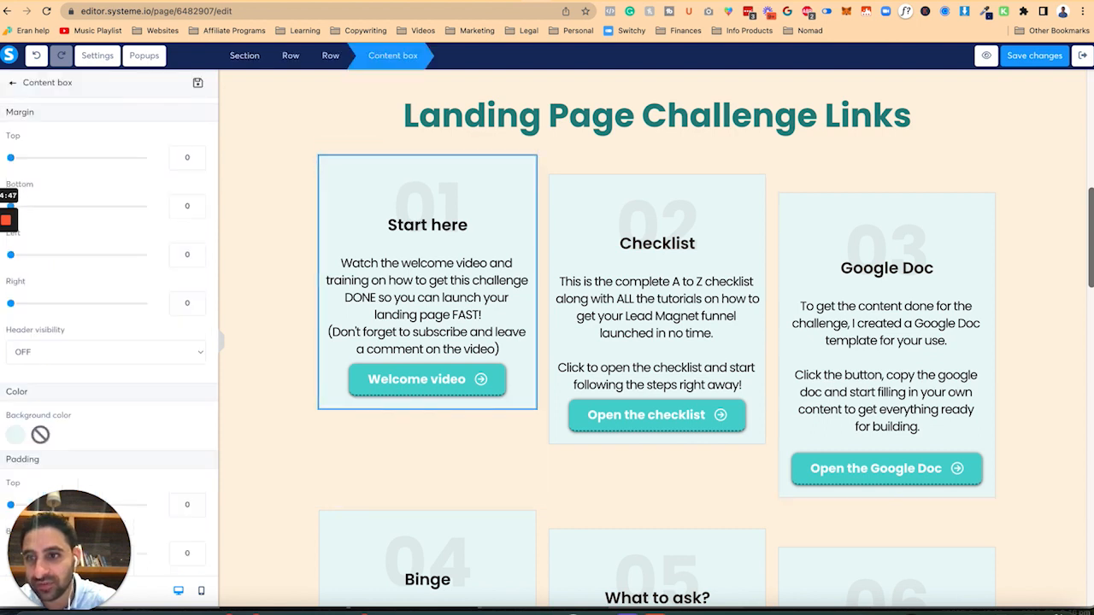
pyautogui.click(14, 435)
pyautogui.scroll(-3, 144, 441)
pyautogui.hotkey('ctrl', 'Tab')
pyautogui.click(291, 354)
pyautogui.hotkey('ctrl', 'shift', 'Tab')
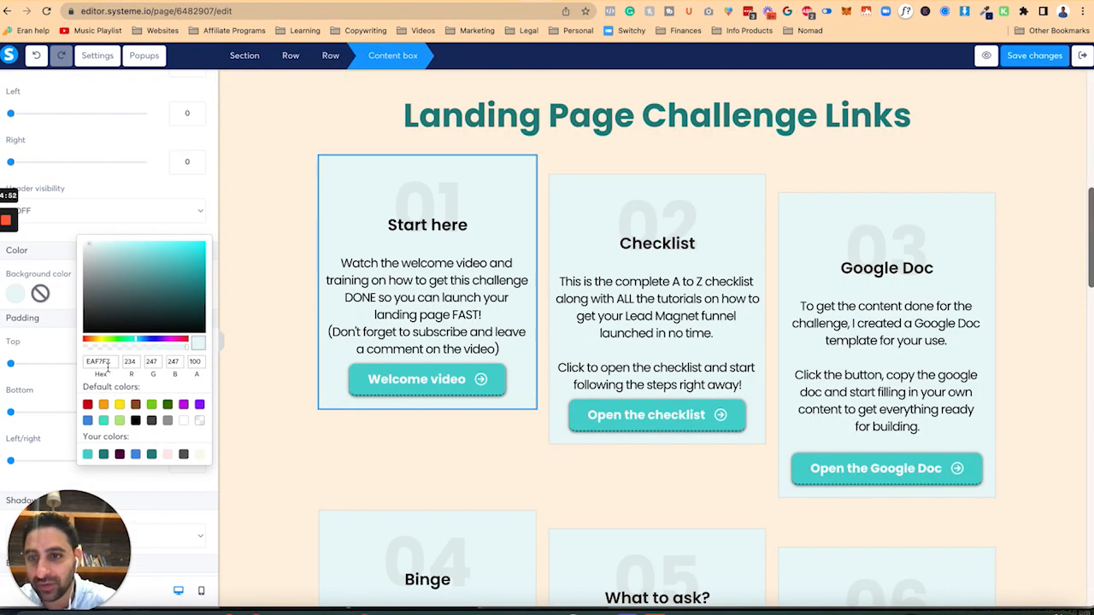
# Try #F1A54D as the "Start here" box's background, replace it with white and compare it with the section.
pyautogui.click(99, 361)
pyautogui.write('#F1A54D')
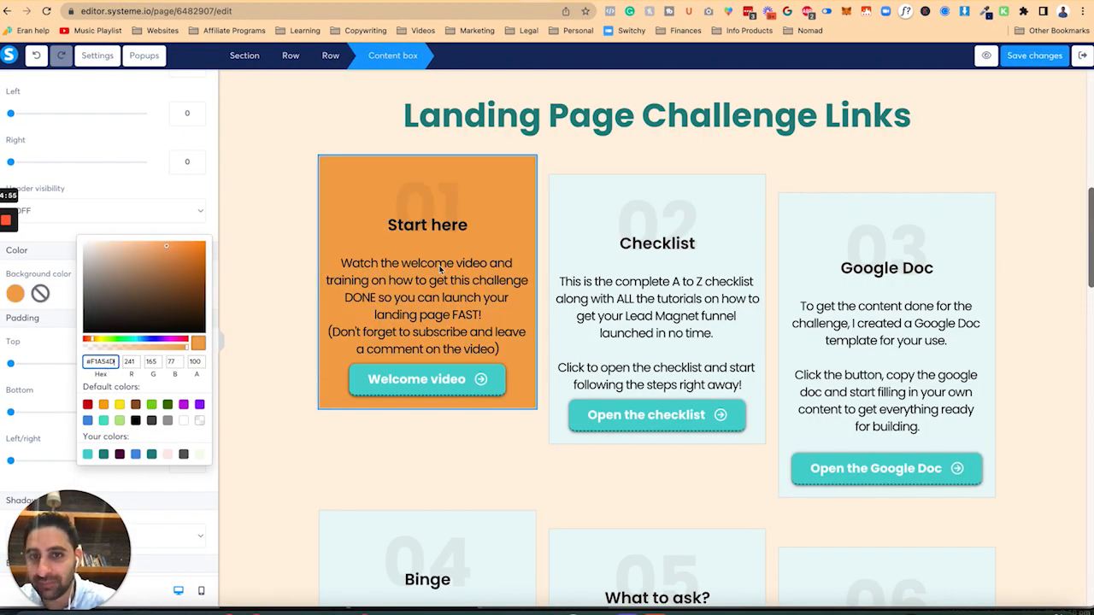
pyautogui.click(183, 420)
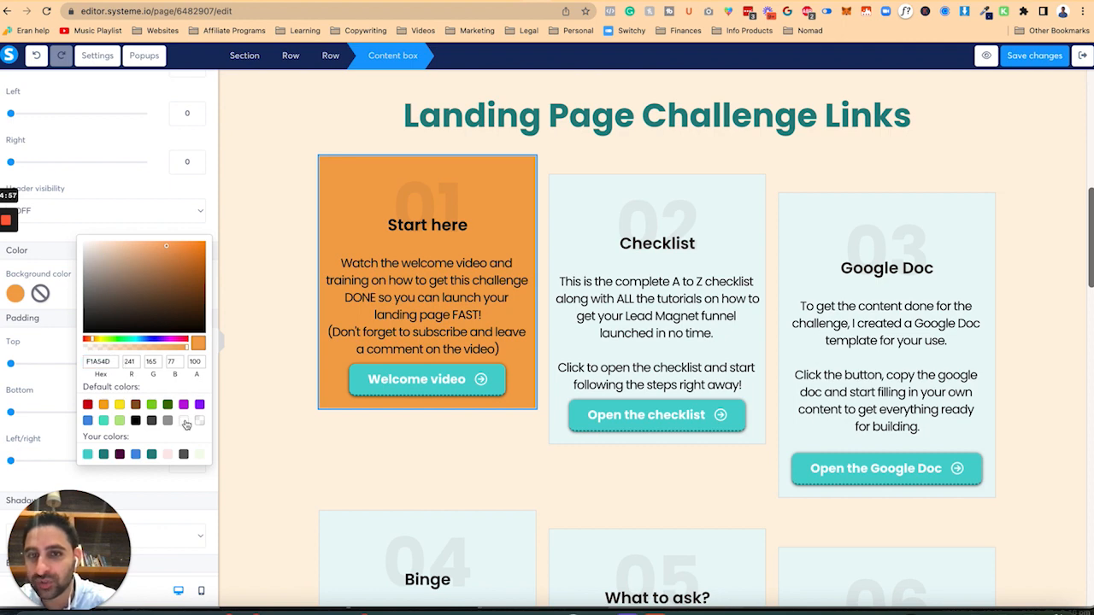
pyautogui.click(295, 319)
pyautogui.click(295, 319)
pyautogui.scroll(2, 267, 287)
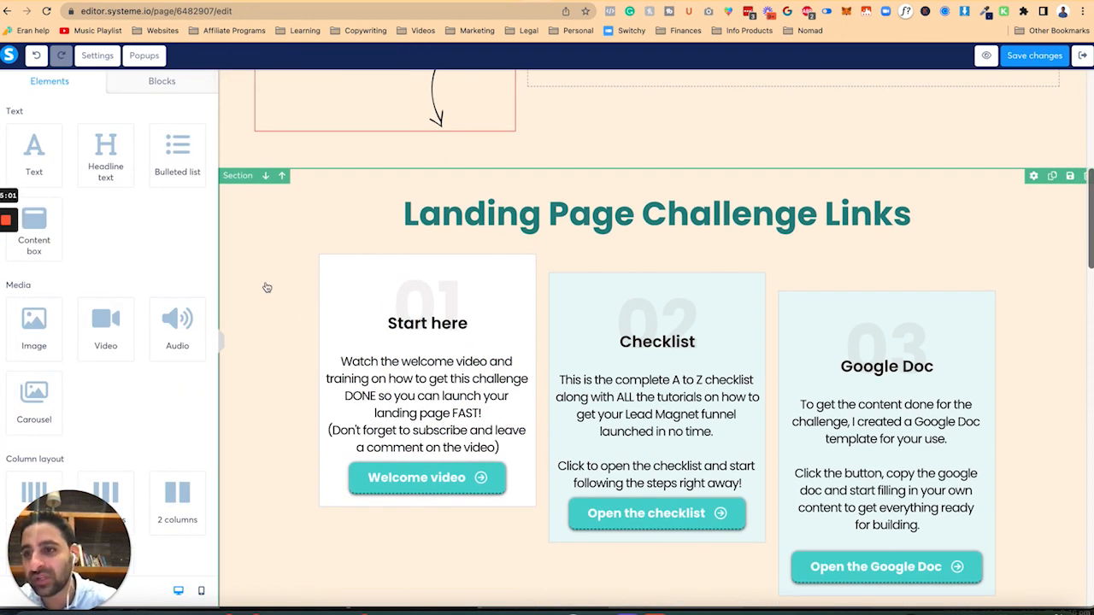
pyautogui.click(283, 270)
pyautogui.scroll(-2, 283, 269)
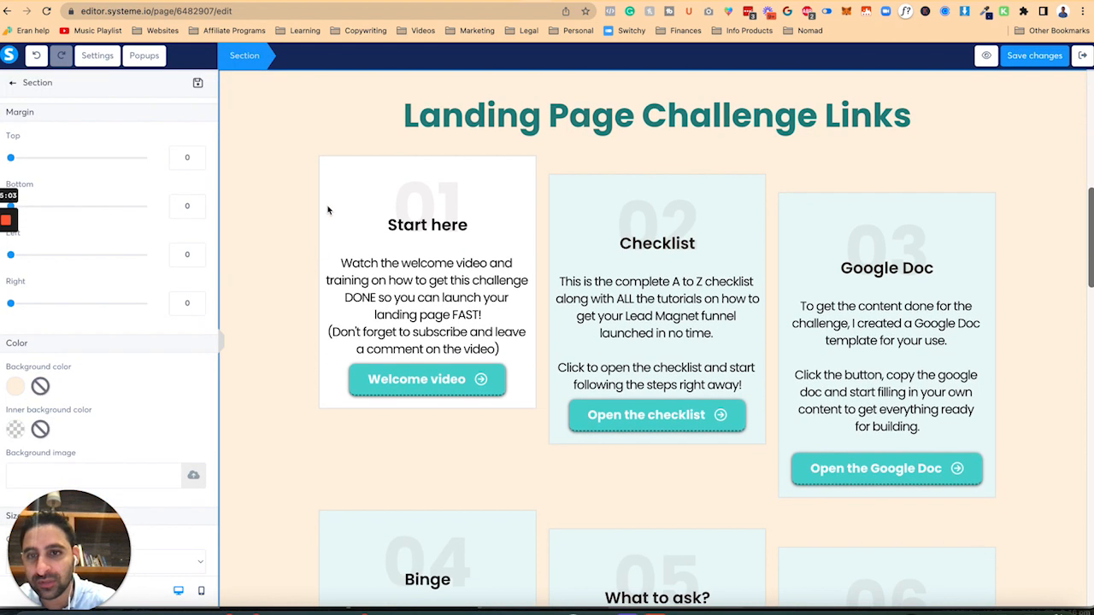
# Set the border color of the "Start here" content box to #F1A54D.
pyautogui.click(328, 208)
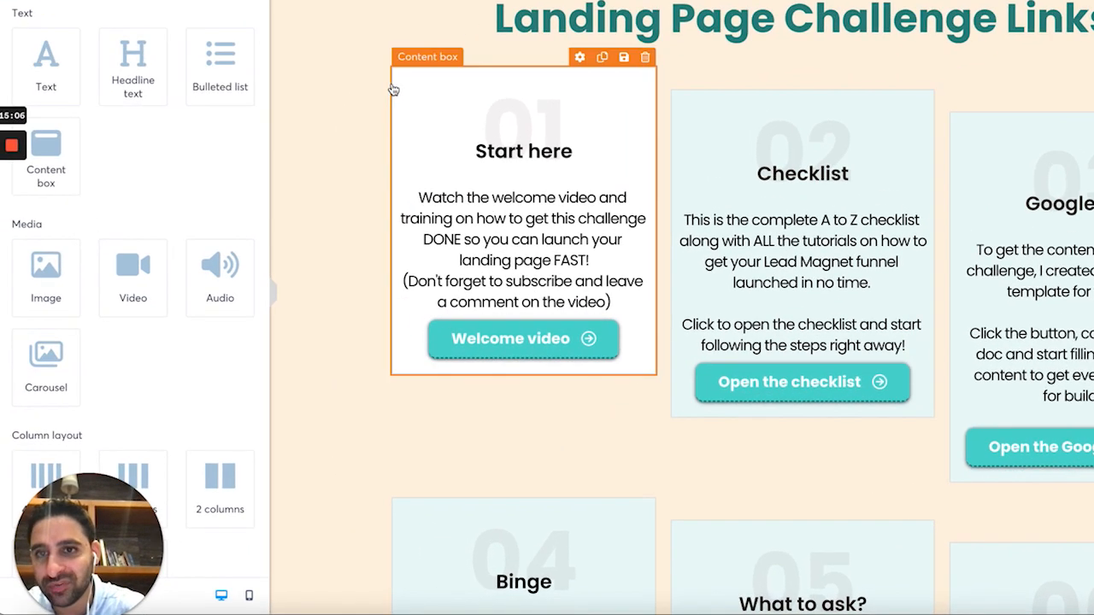
pyautogui.click(394, 89)
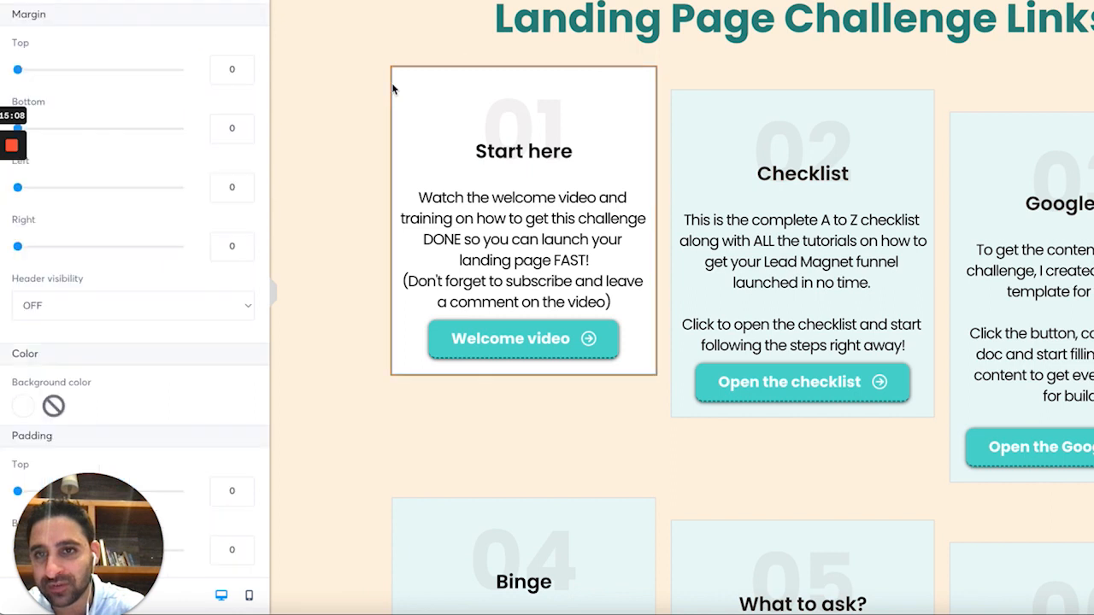
pyautogui.scroll(-5, 177, 303)
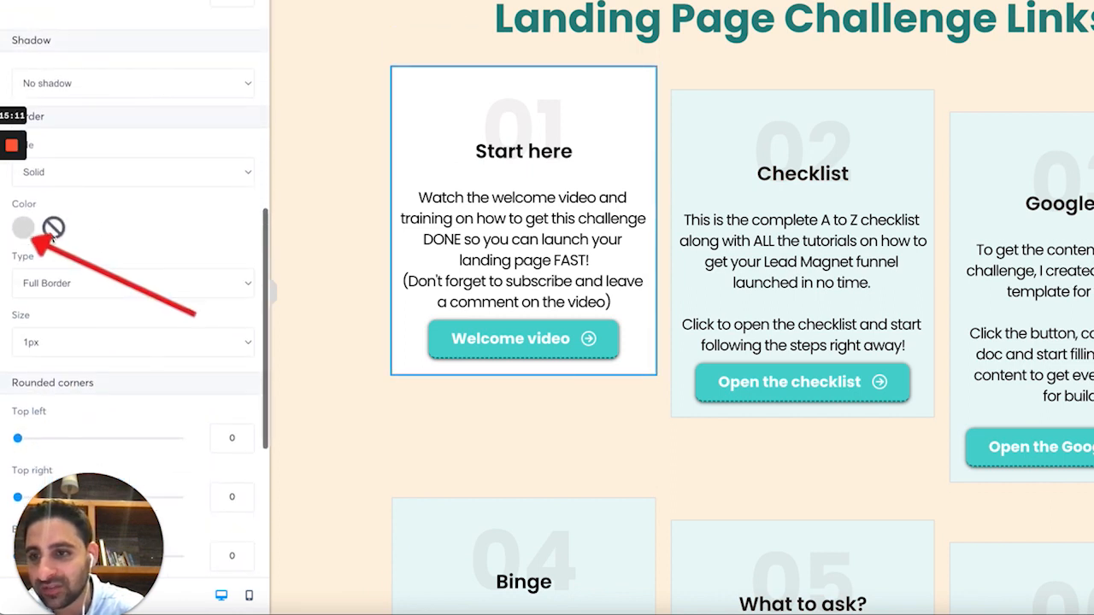
pyautogui.scroll(3, 29, 227)
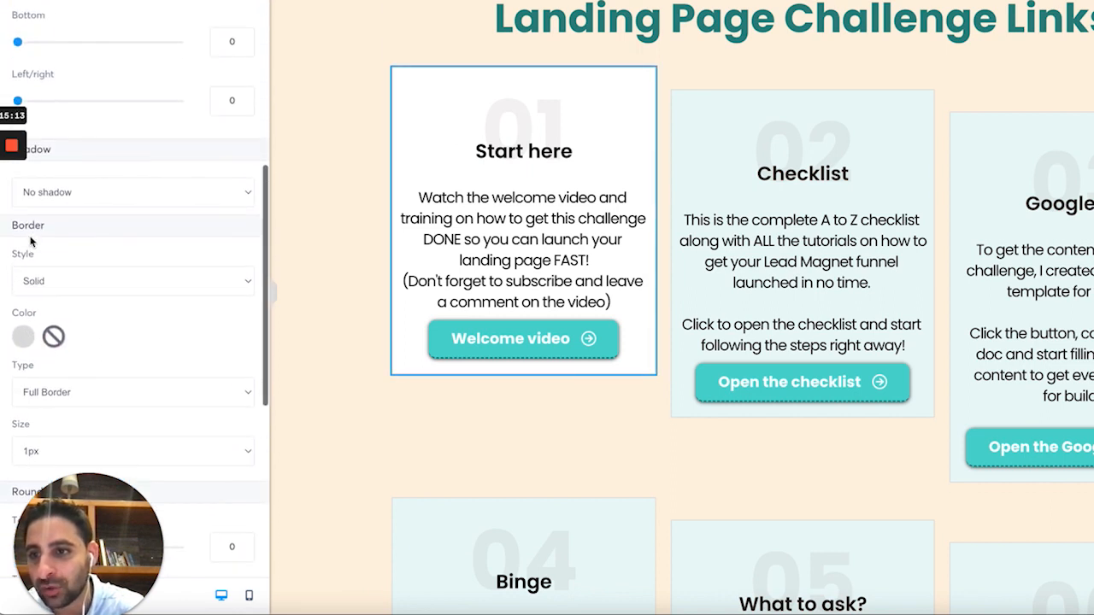
pyautogui.click(29, 340)
pyautogui.scroll(-3, 51, 342)
pyautogui.click(126, 389)
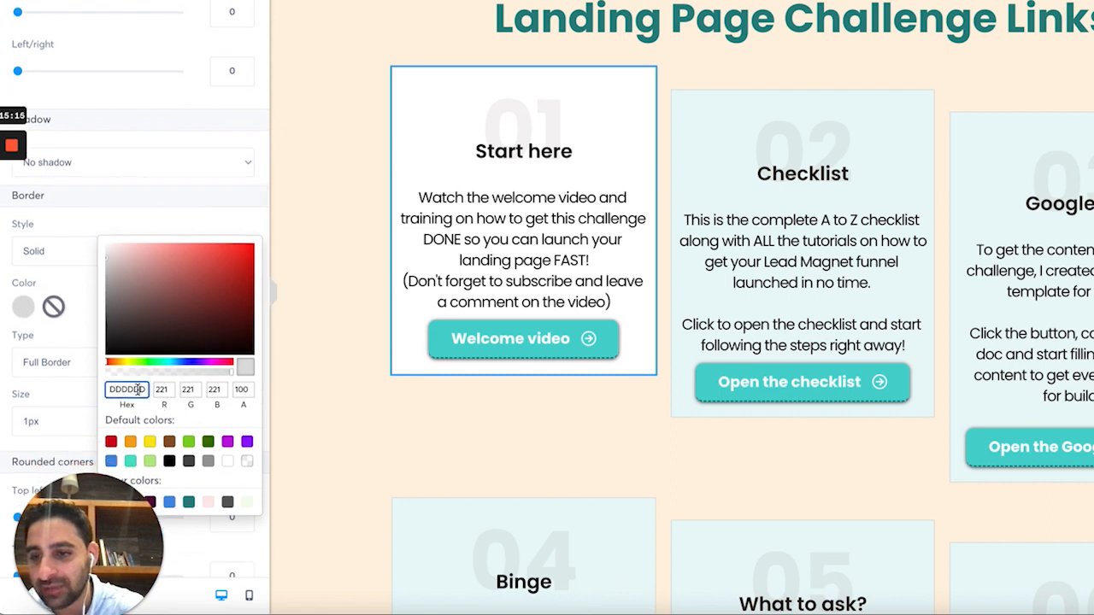
pyautogui.write('#F1A54D')
pyautogui.click(83, 291)
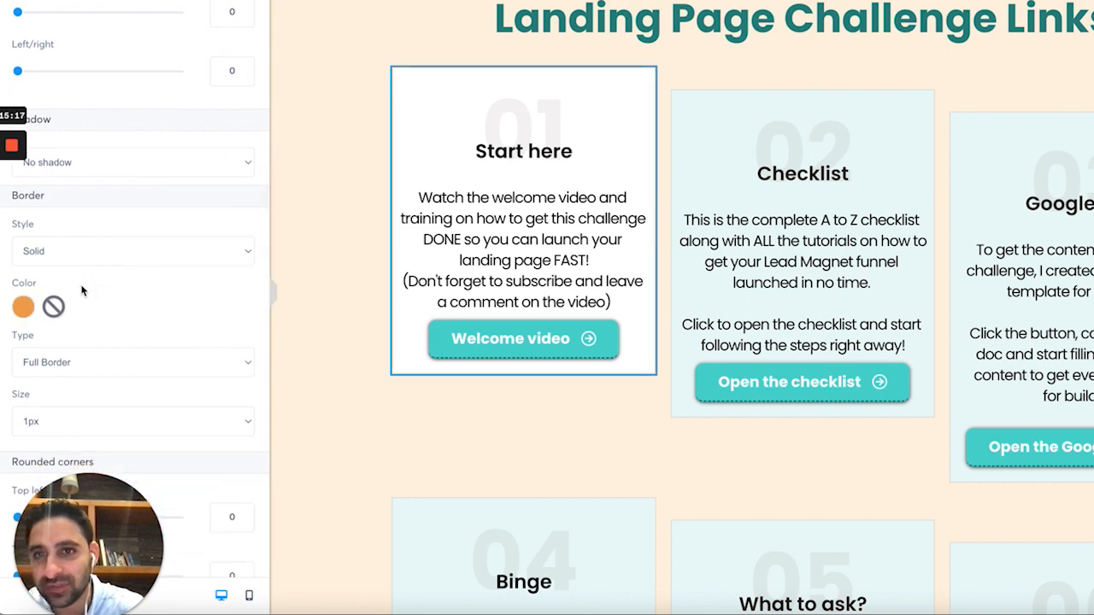
pyautogui.click(382, 220)
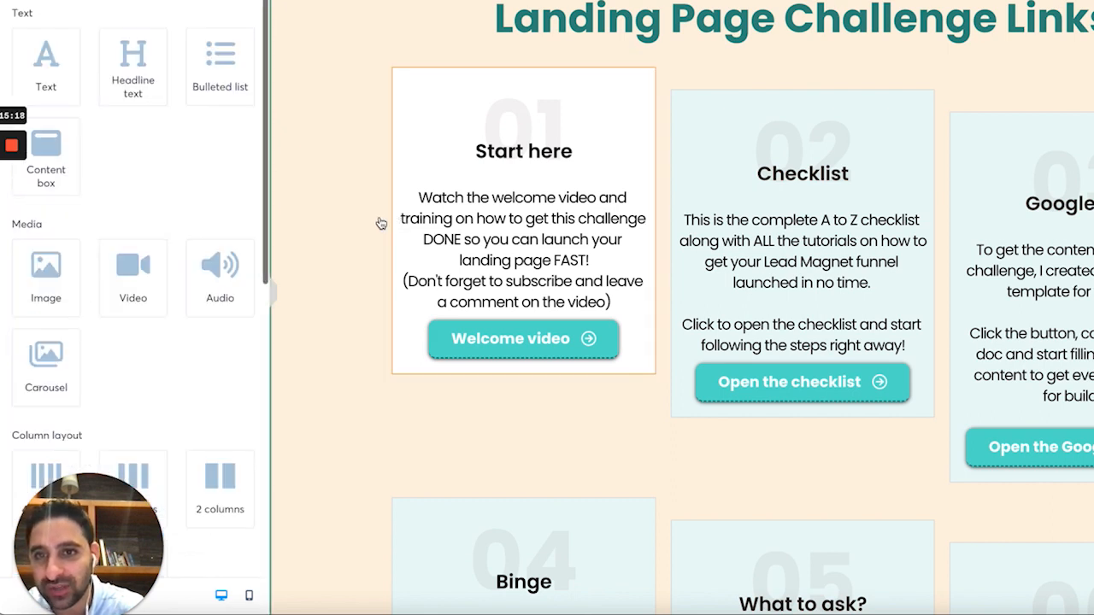
# Round all four corners of the "Start here" content box with a value of 10.
pyautogui.click(394, 75)
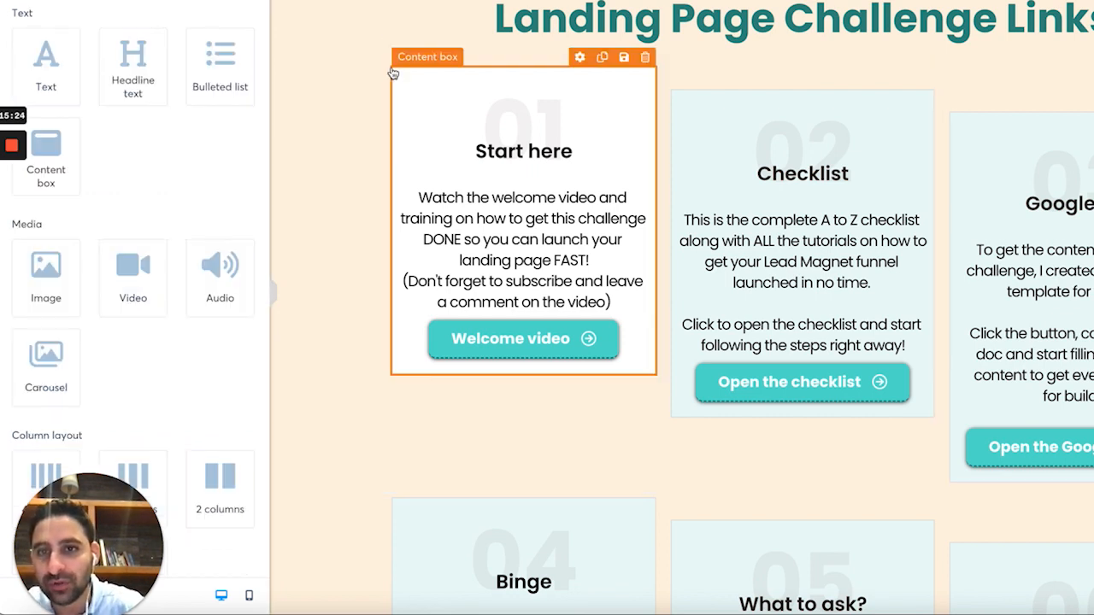
pyautogui.click(400, 68)
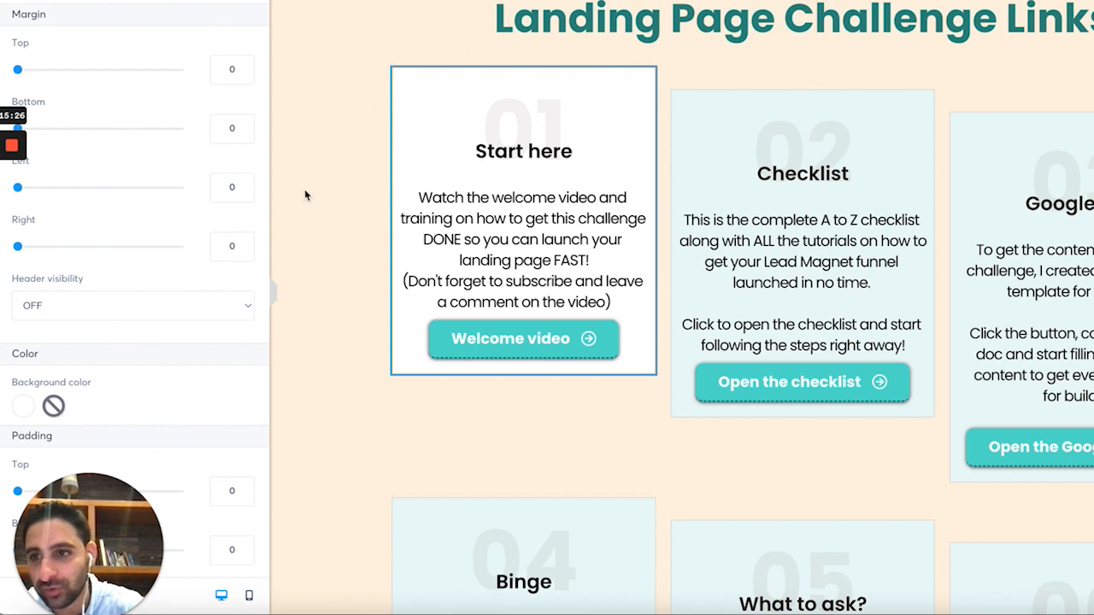
pyautogui.scroll(-6, 203, 350)
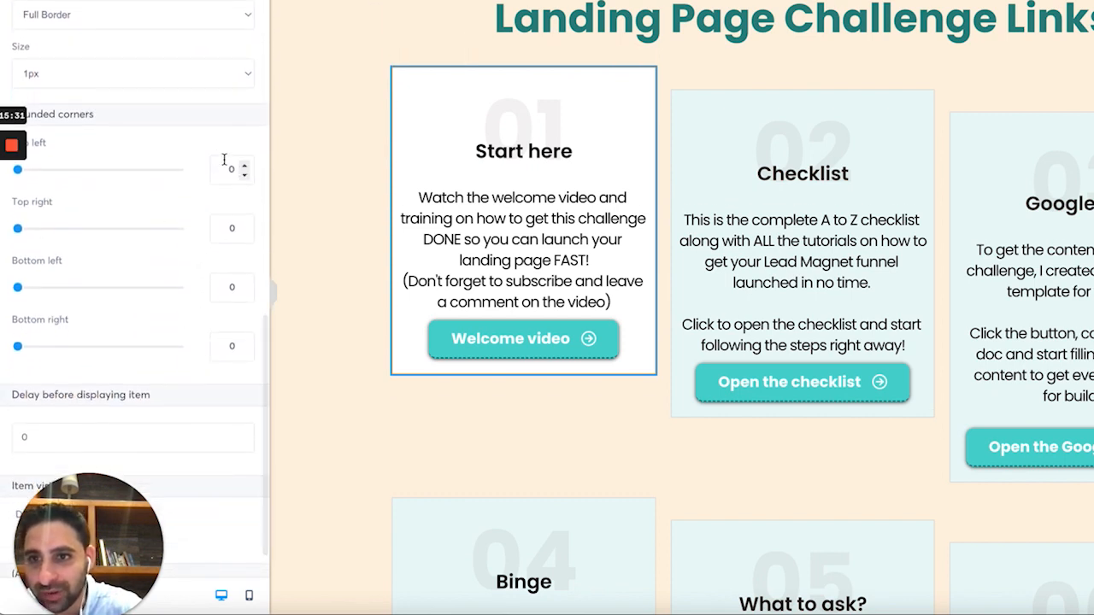
pyautogui.scroll(2, 115, 175)
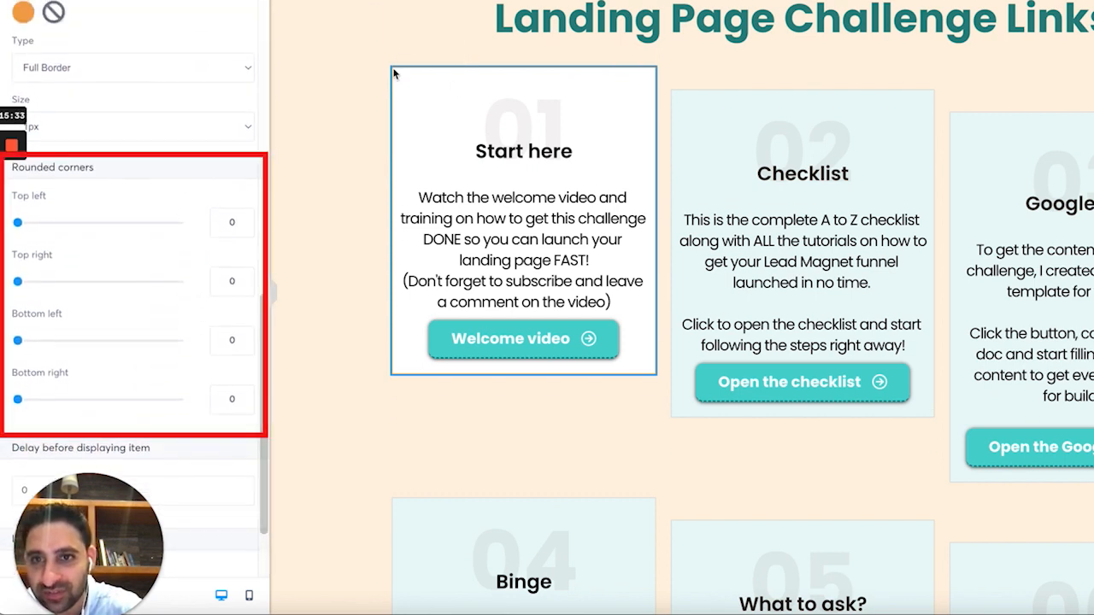
pyautogui.click(223, 220)
pyautogui.write('1')
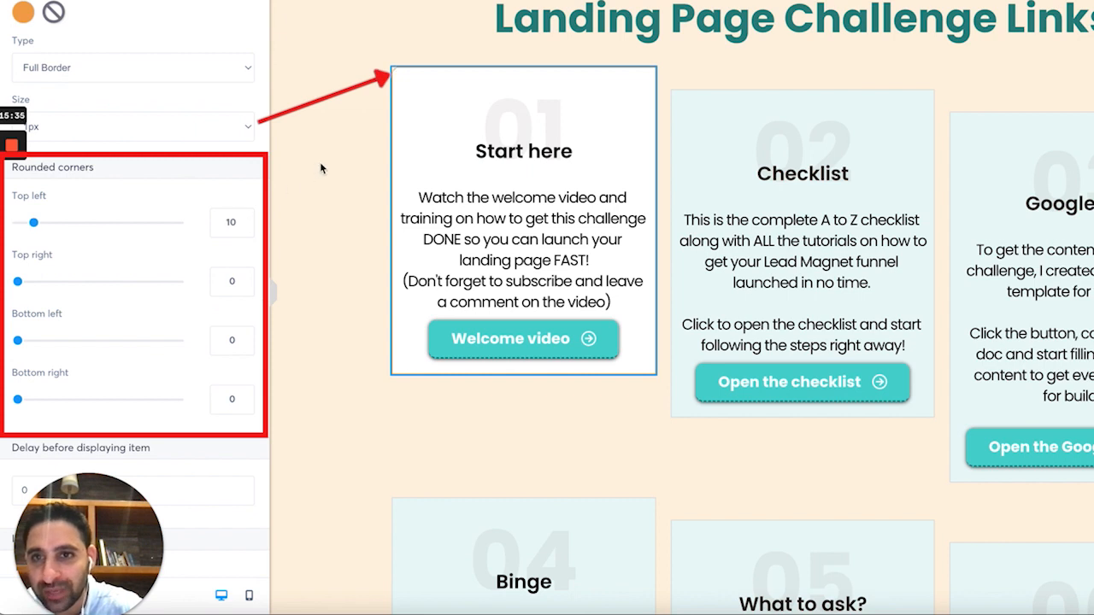
pyautogui.click(226, 282)
pyautogui.write('1')
pyautogui.click(226, 341)
pyautogui.write('1')
pyautogui.click(226, 400)
pyautogui.write('1')
pyautogui.click(370, 129)
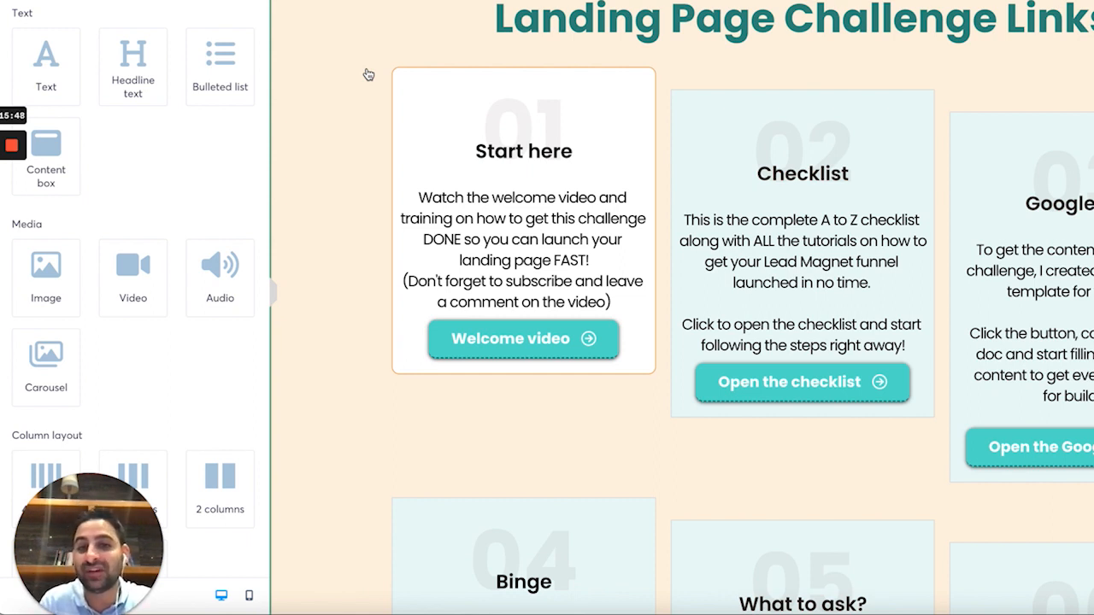
# Recolor the entire "Landing Page Challenge Links" headline to the copied brand color #F1A54D.
pyautogui.click(537, 32)
pyautogui.press('super+a')
pyautogui.click(486, 1)
pyautogui.click(510, 148)
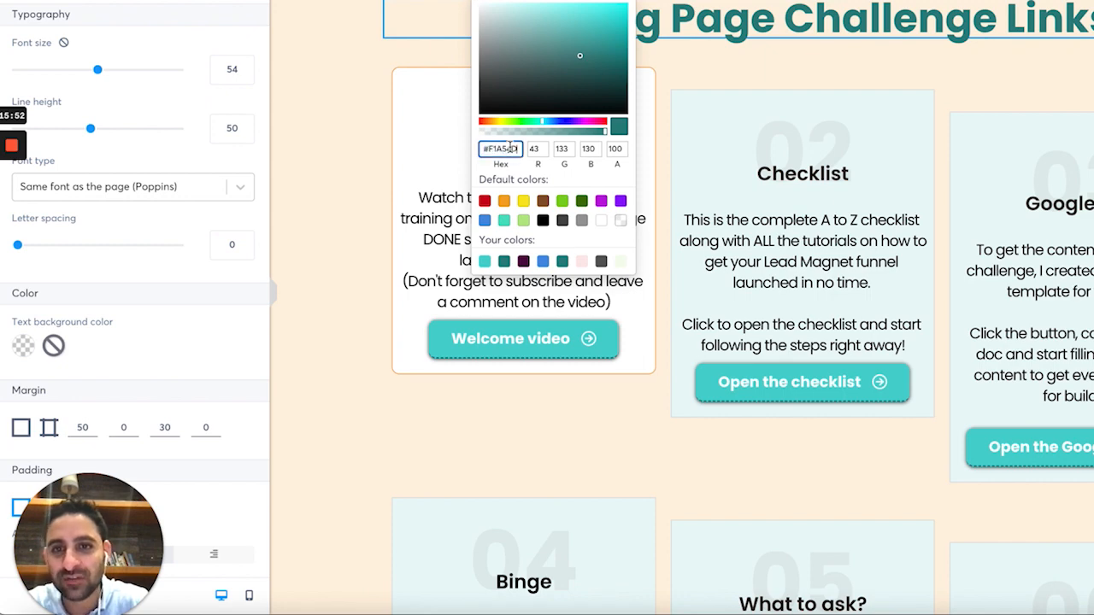
pyautogui.hotkey('ctrl', 'v')
pyautogui.click(327, 106)
# Compare the welcome section's colors with the recolored links section below it.
pyautogui.scroll(2, 328, 106)
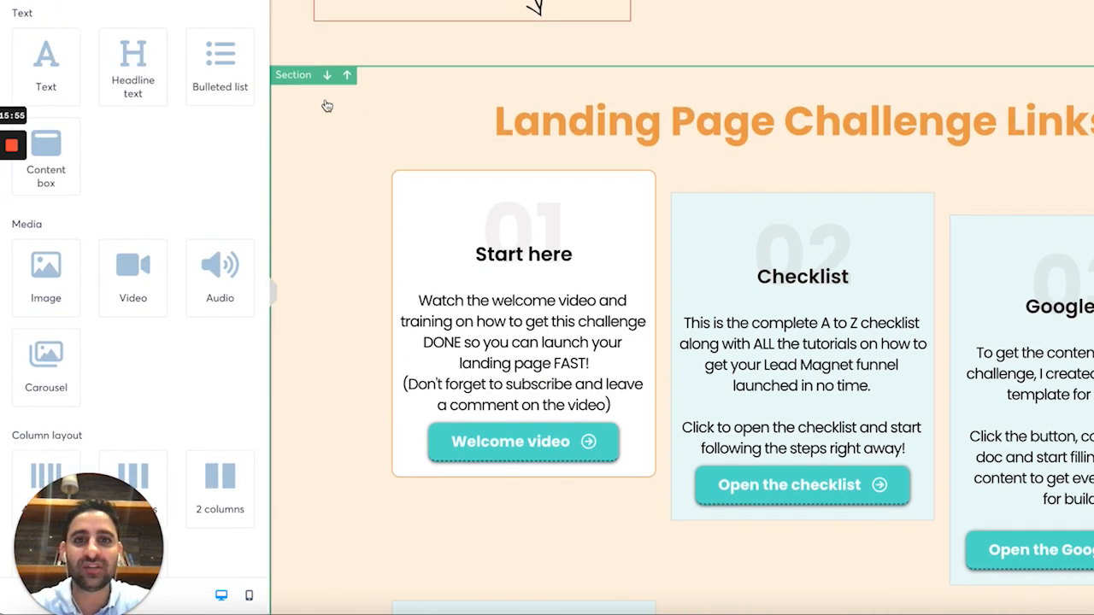
pyautogui.scroll(10, 328, 106)
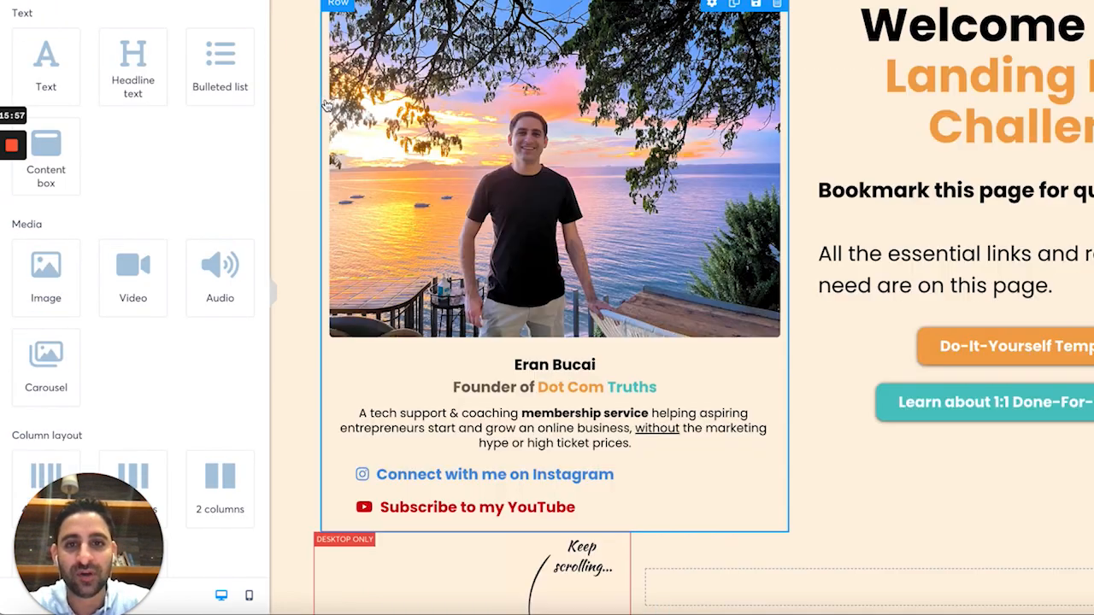
pyautogui.scroll(-6, 327, 106)
pyautogui.scroll(1, 328, 106)
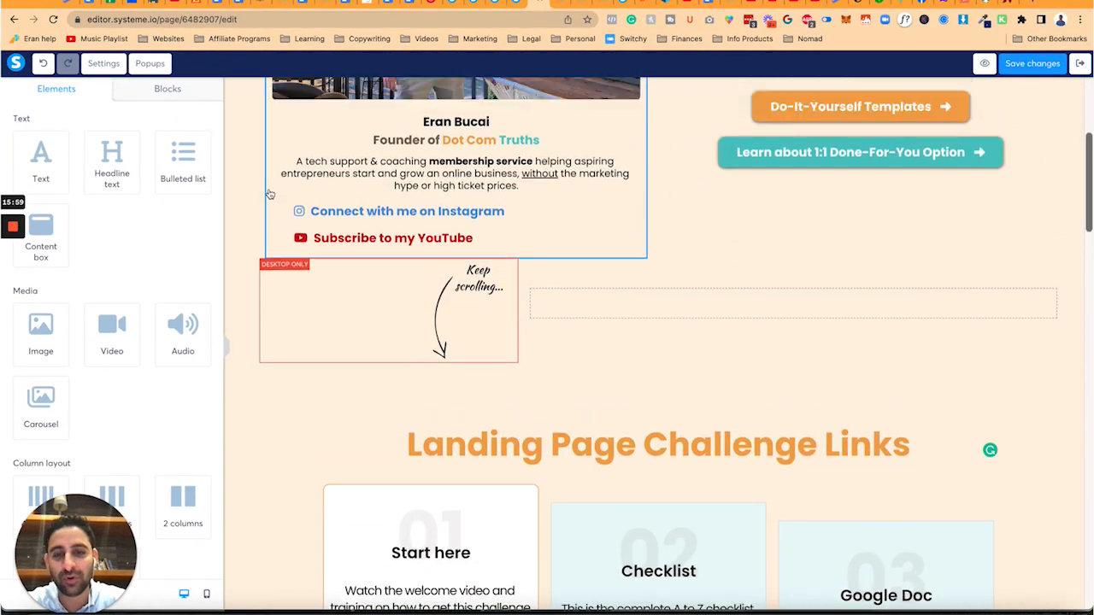
pyautogui.scroll(3, 269, 195)
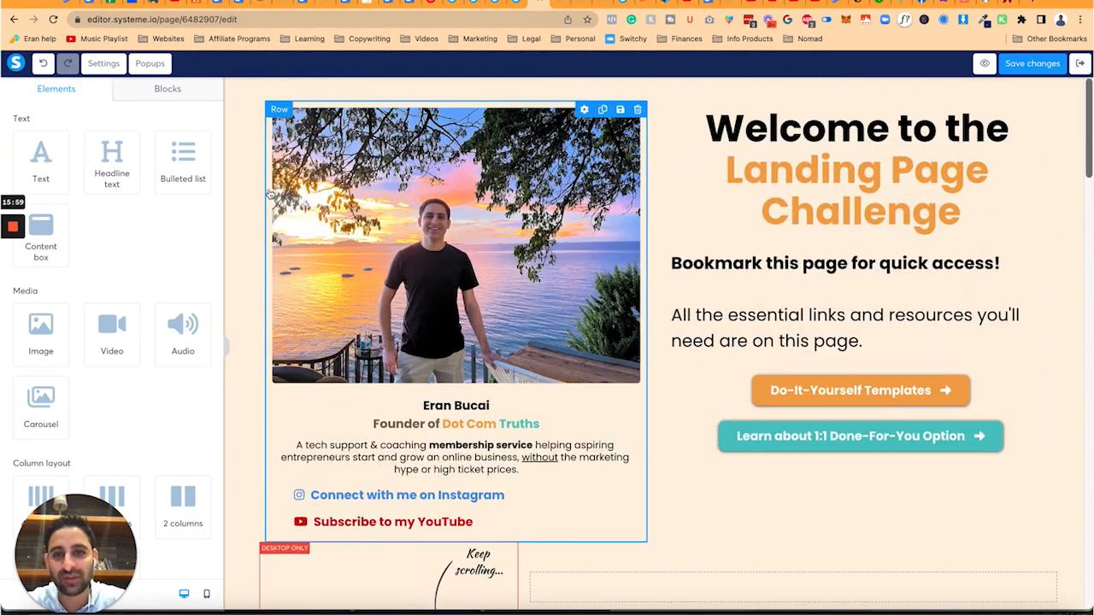
pyautogui.scroll(-3, 232, 106)
pyautogui.scroll(3, 231, 106)
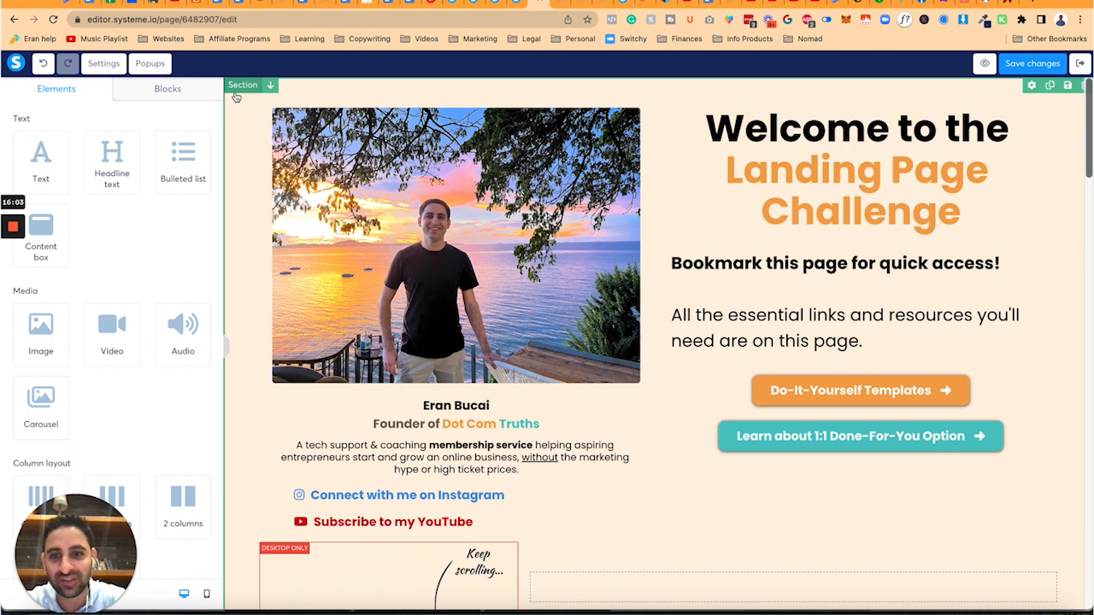
# Try white as the welcome section's background, check the "Keep scrolling" image against it, and undo the color change.
pyautogui.click(235, 98)
pyautogui.click(24, 391)
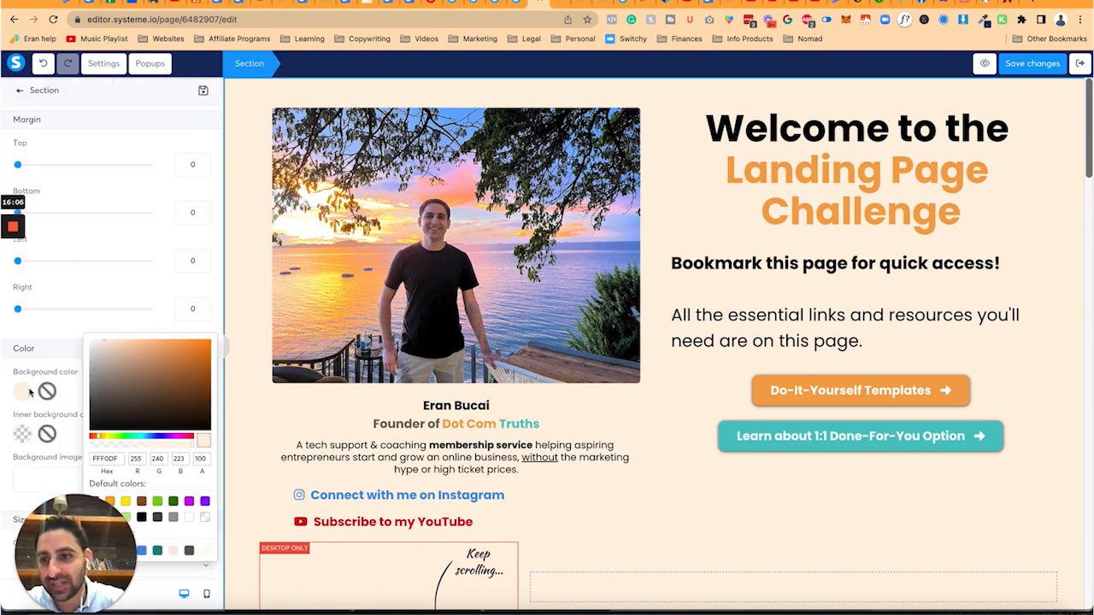
pyautogui.scroll(-2, 152, 450)
pyautogui.click(189, 451)
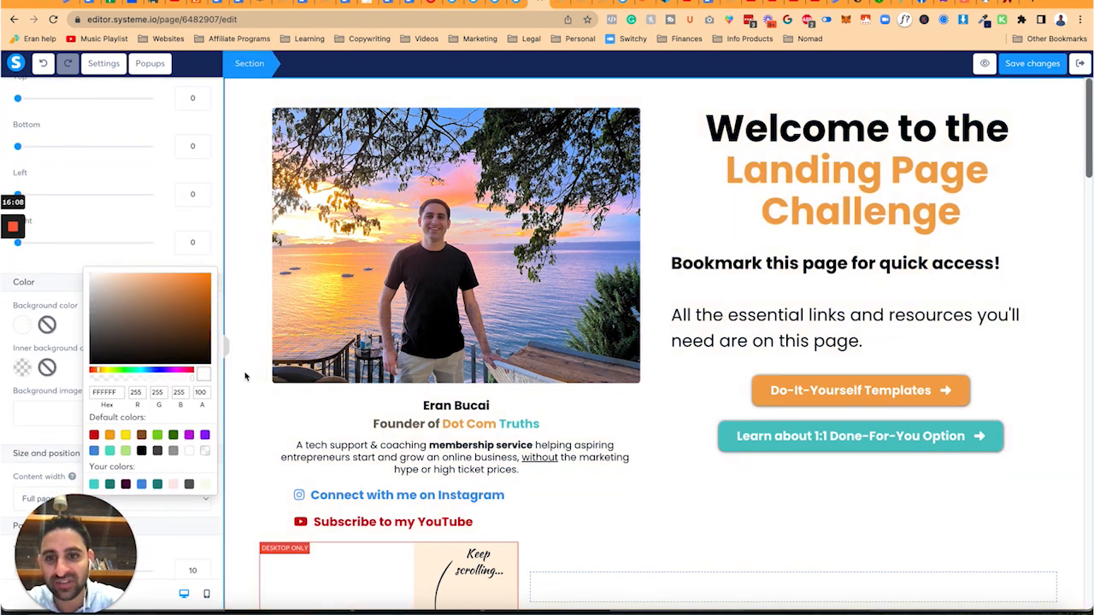
pyautogui.click(248, 370)
pyautogui.scroll(-3, 248, 370)
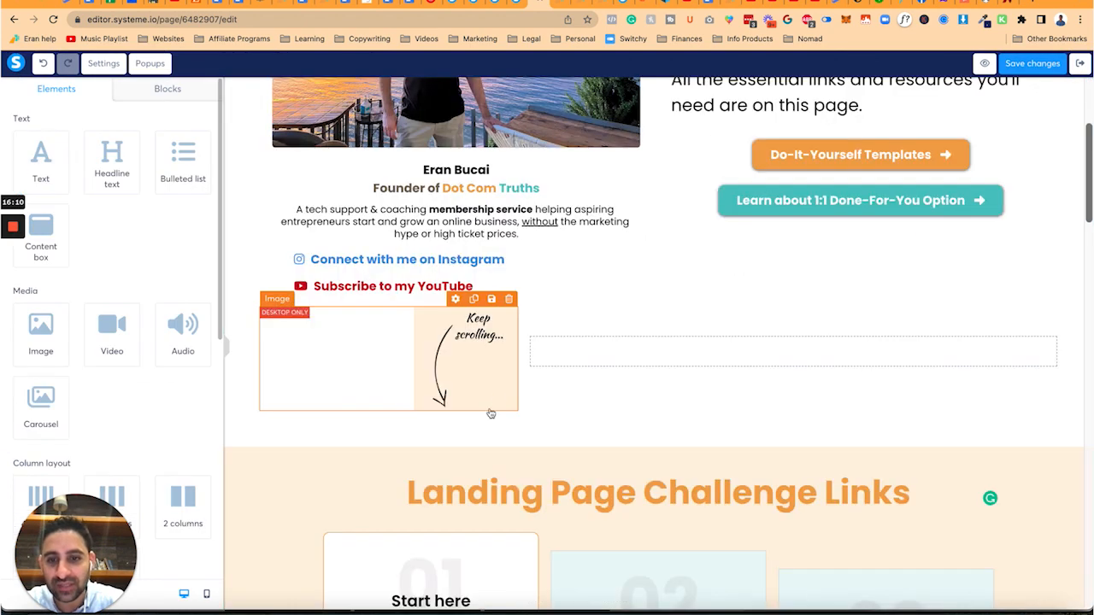
pyautogui.click(476, 347)
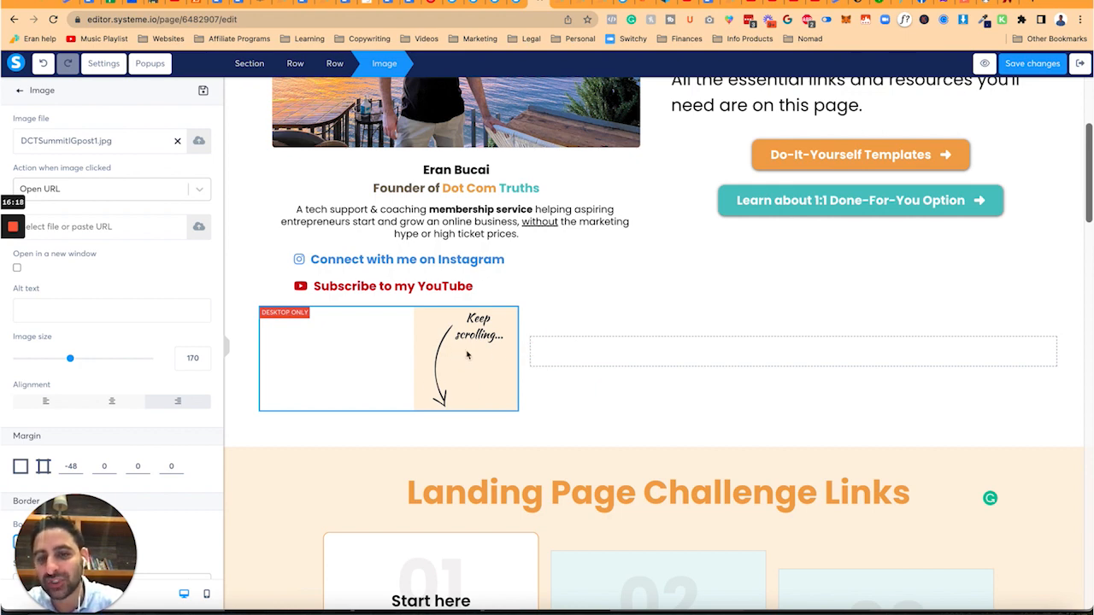
pyautogui.click(233, 176)
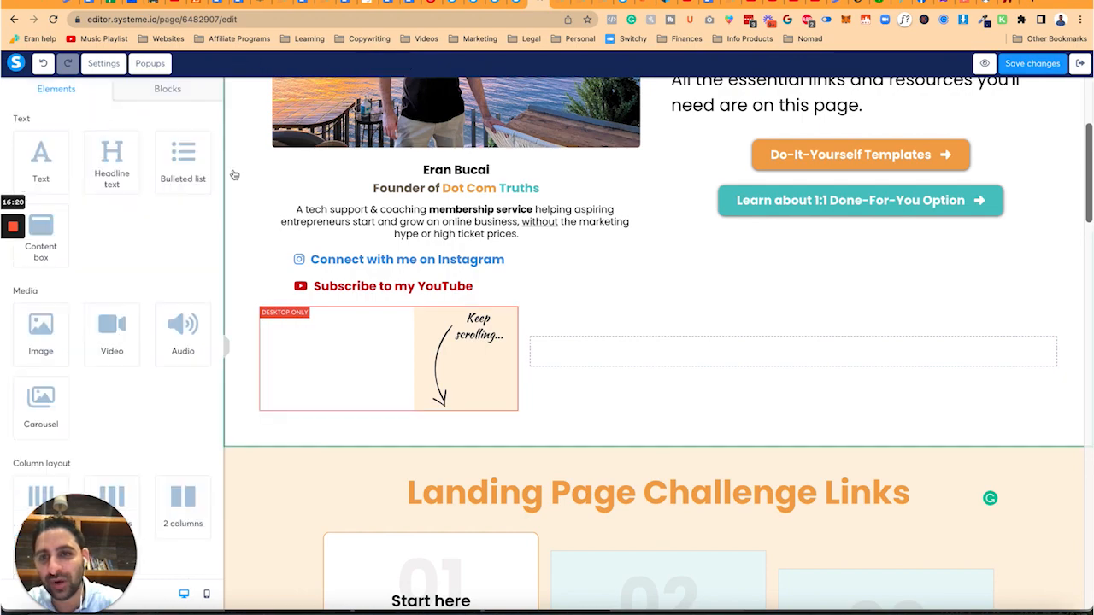
pyautogui.scroll(3, 234, 176)
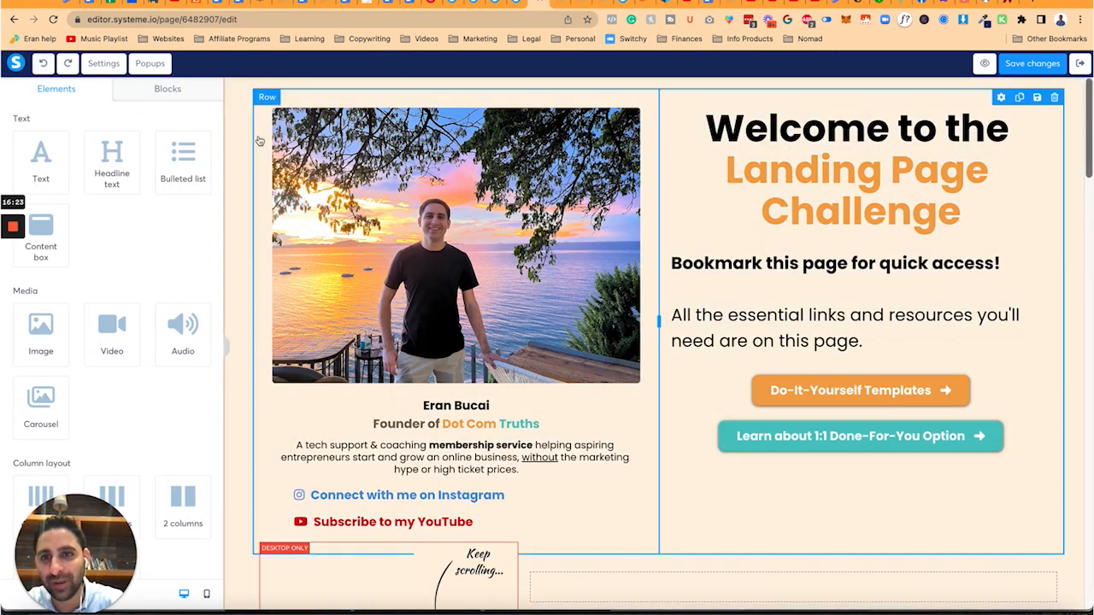
# Review the numbered link boxes and inspect the settings of the bulleted list under "Everything you need to know".
pyautogui.scroll(-7, 243, 261)
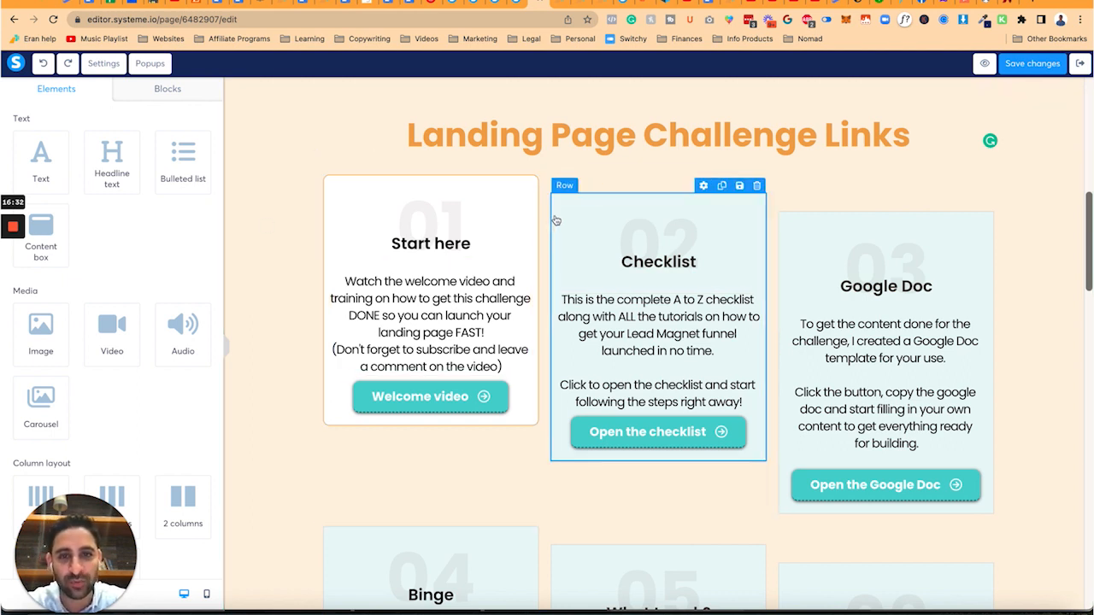
pyautogui.scroll(-10, 409, 318)
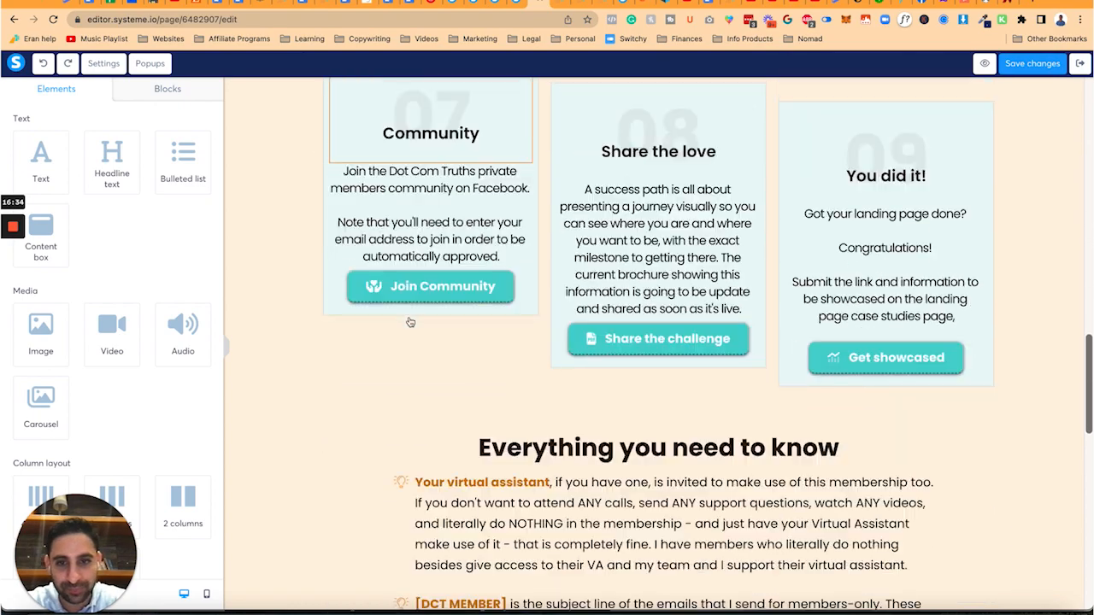
pyautogui.click(483, 259)
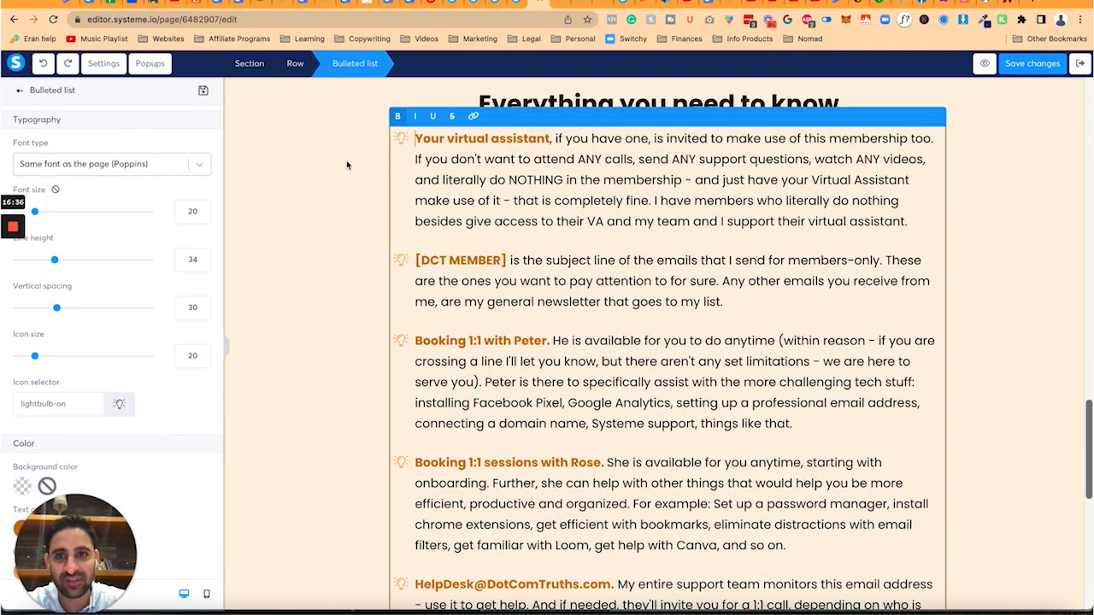
pyautogui.scroll(-1, 342, 162)
pyautogui.click(327, 161)
pyautogui.scroll(2, 382, 174)
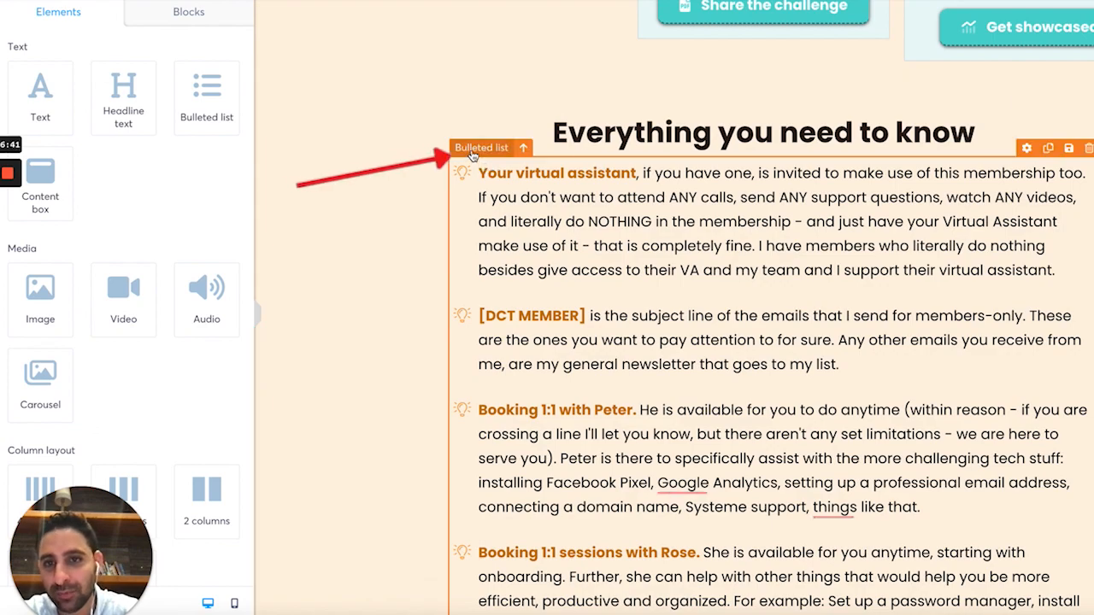
pyautogui.click(1026, 150)
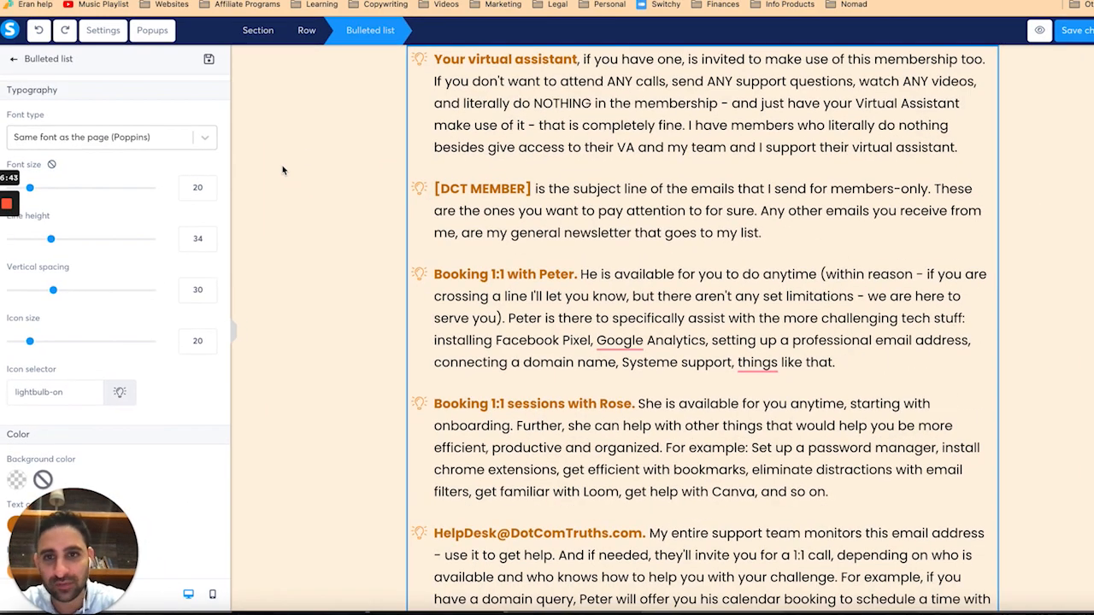
pyautogui.click(12, 59)
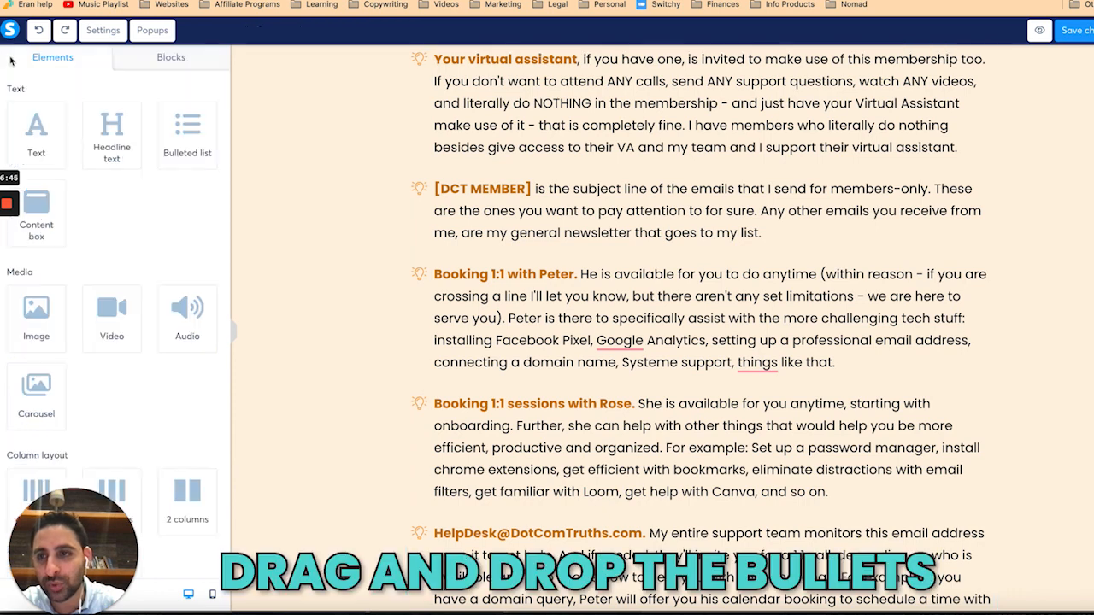
pyautogui.click(342, 183)
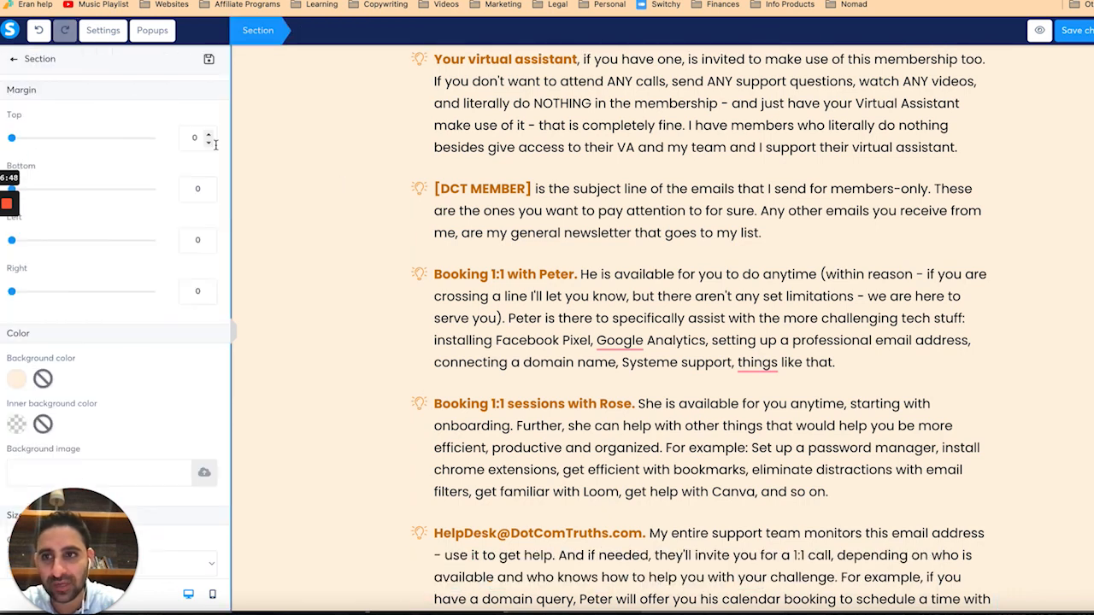
# Try adding a new bulleted list between the "Everything you need to know" headline and the existing list, and delete it.
pyautogui.click(14, 61)
pyautogui.moveTo(197, 132); pyautogui.dragTo(501, 170)
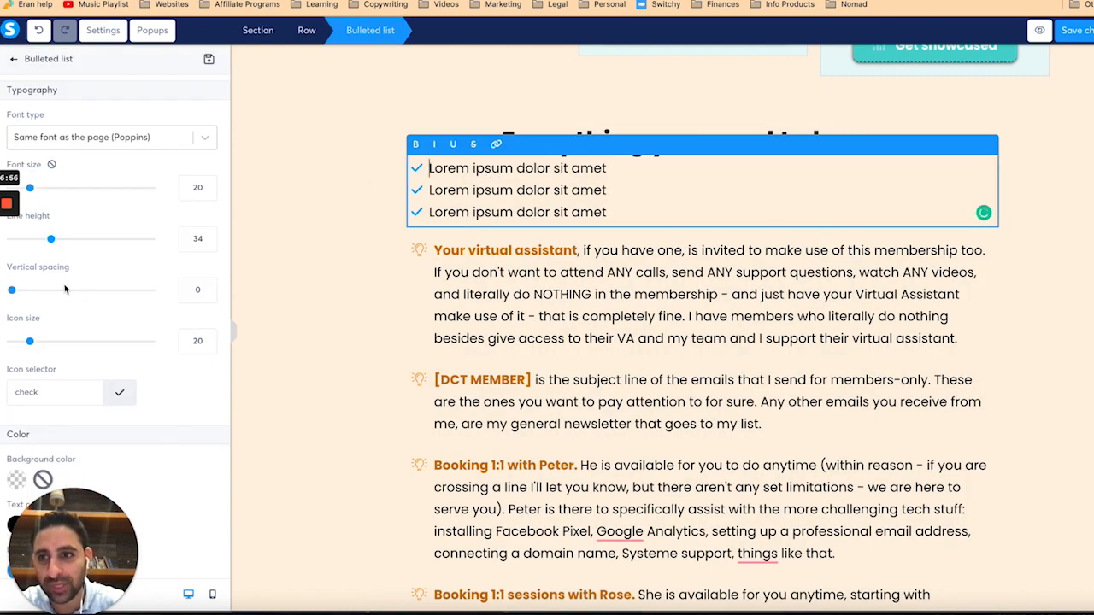
pyautogui.click(369, 206)
pyautogui.moveTo(982, 155)
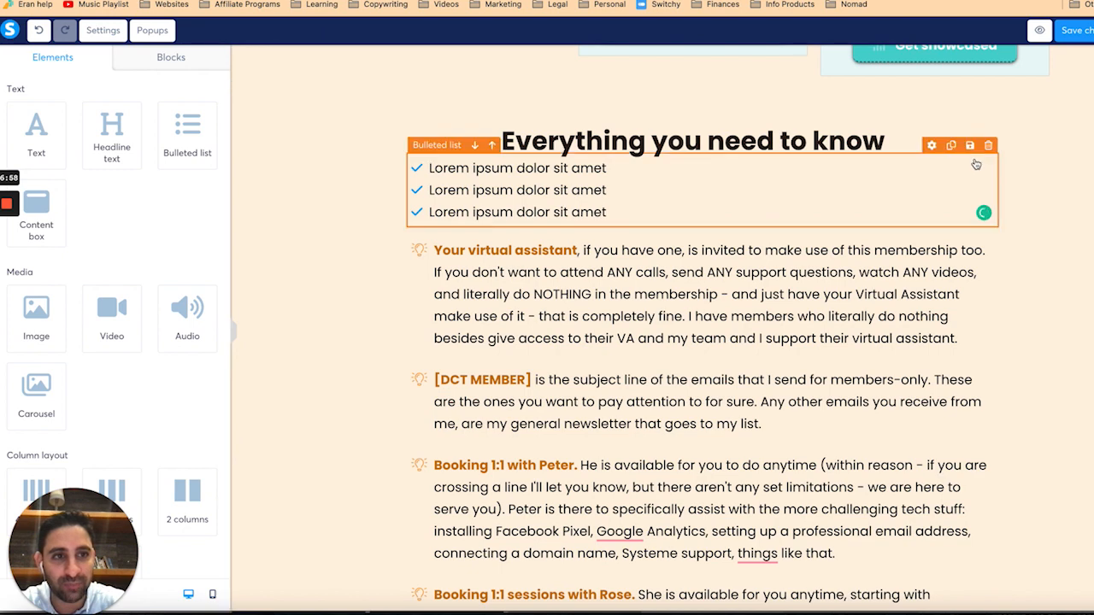
pyautogui.click(989, 146)
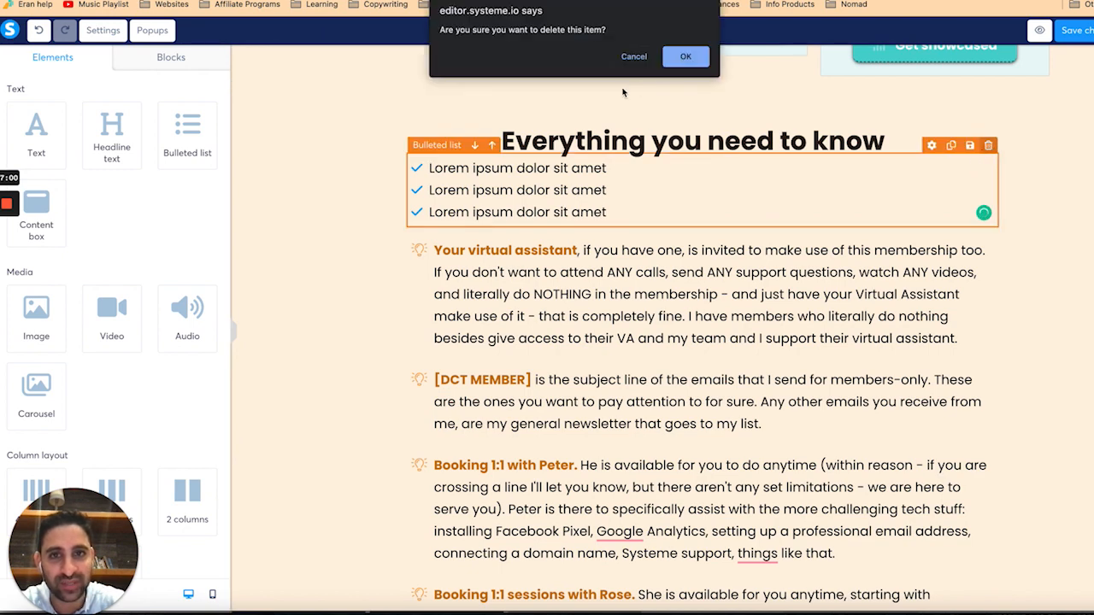
pyautogui.click(689, 54)
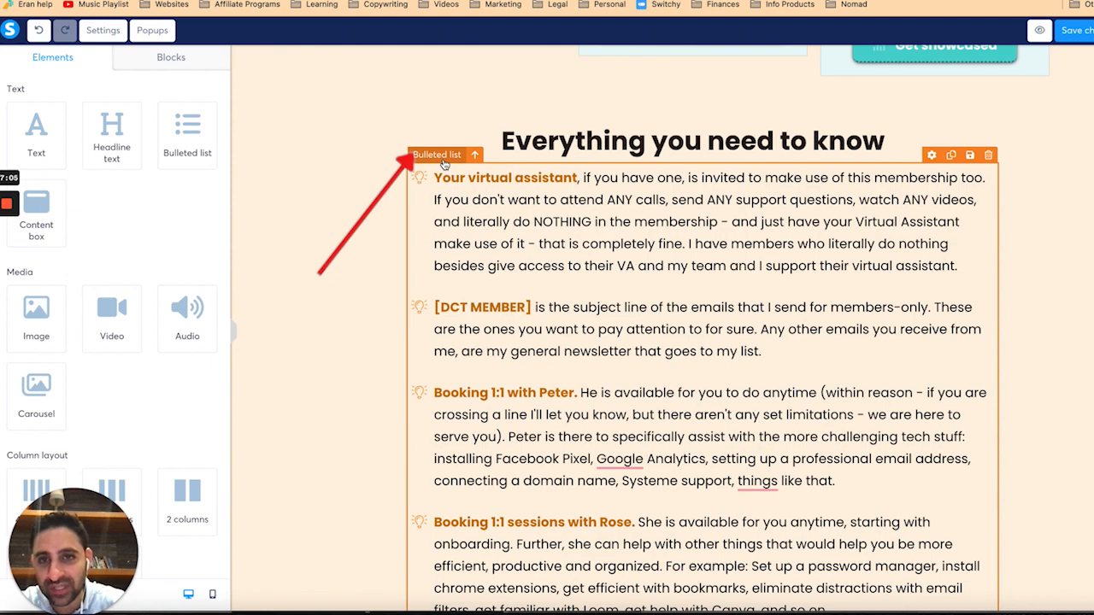
# Try check-circle as the icon of the "Everything you need to know" bulleted list and replace it with chevron-double-right.
pyautogui.click(933, 159)
pyautogui.scroll(-2, 934, 159)
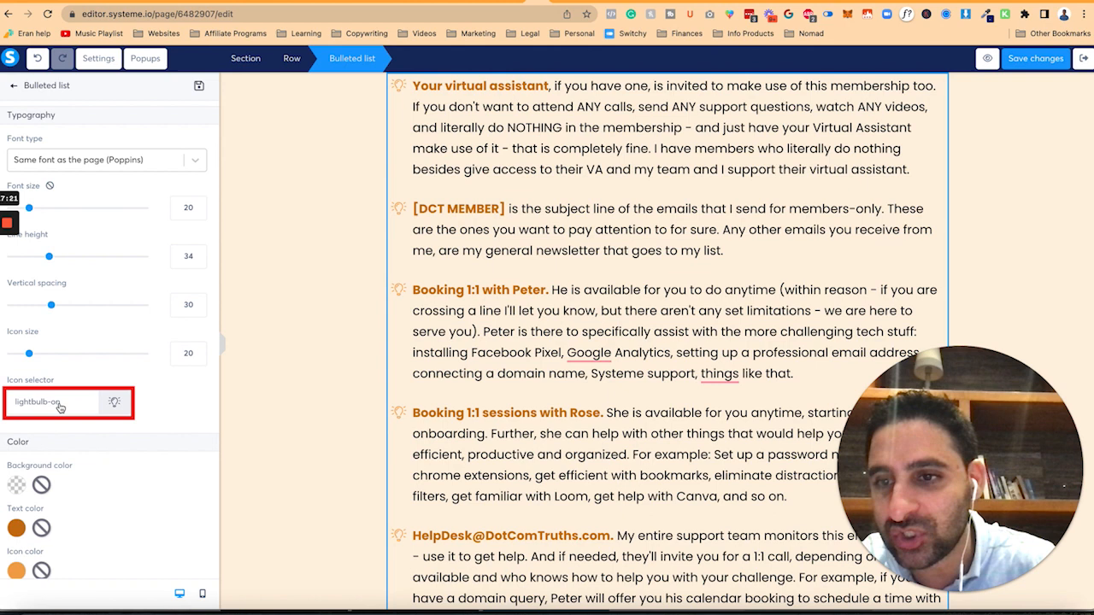
pyautogui.click(106, 476)
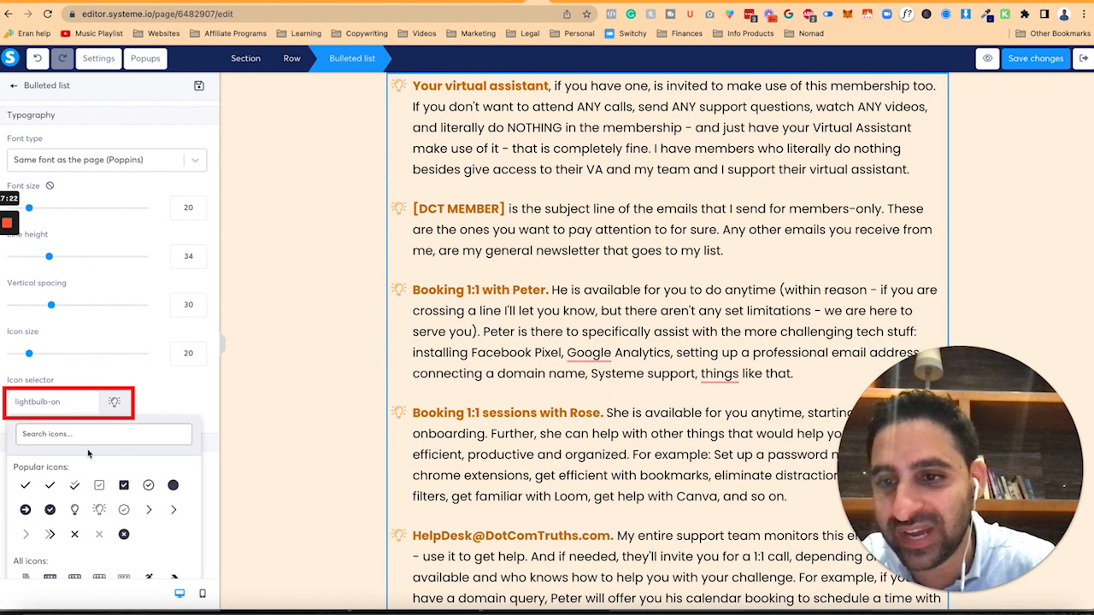
pyautogui.click(49, 509)
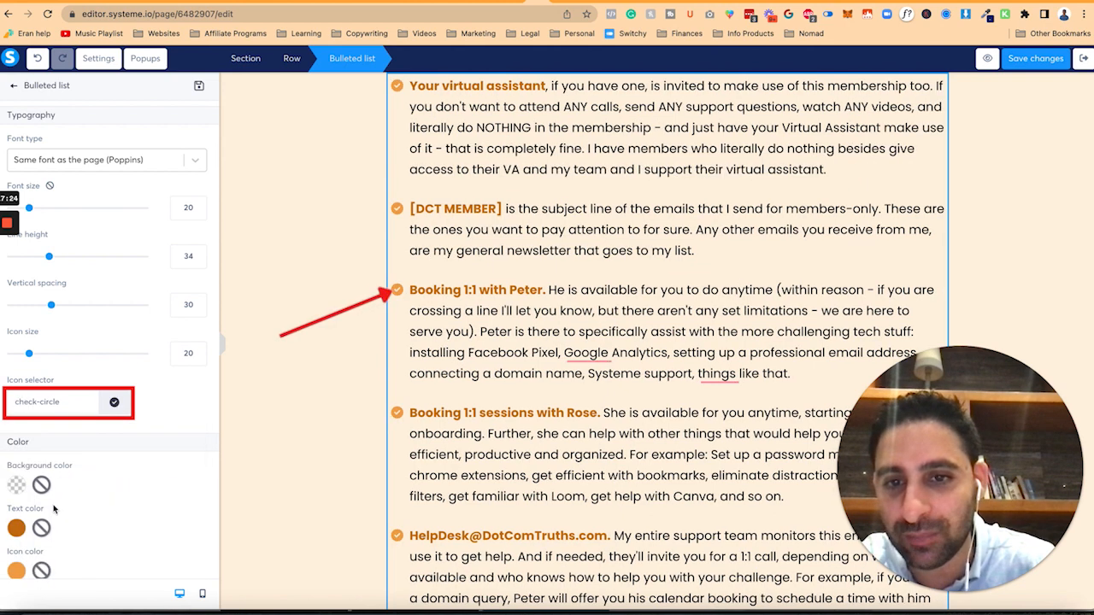
pyautogui.click(59, 401)
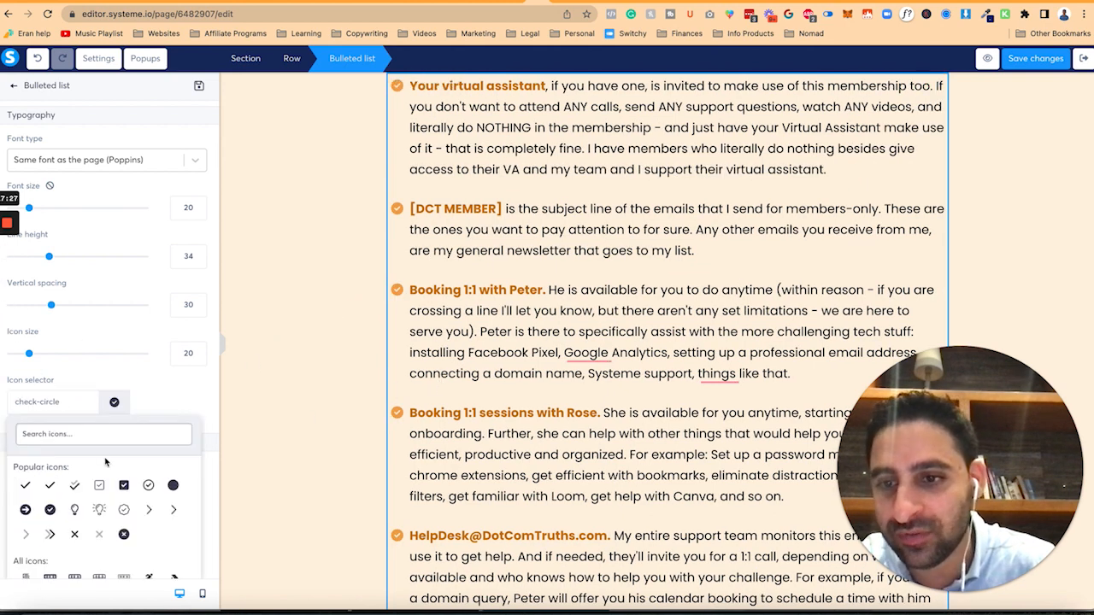
pyautogui.scroll(-2, 105, 462)
pyautogui.click(52, 444)
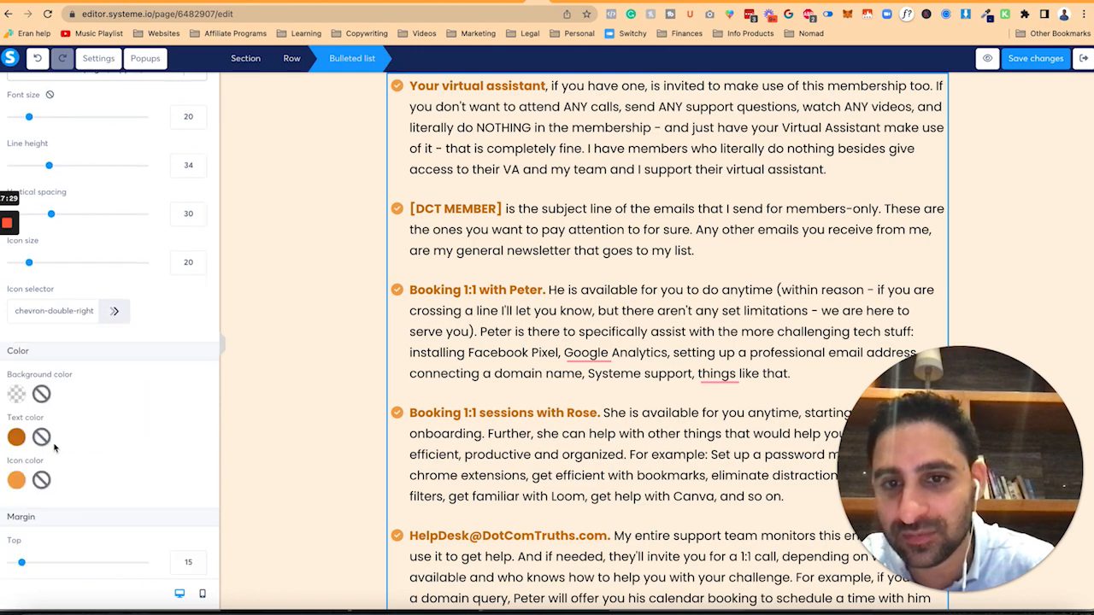
pyautogui.click(72, 317)
pyautogui.click(50, 445)
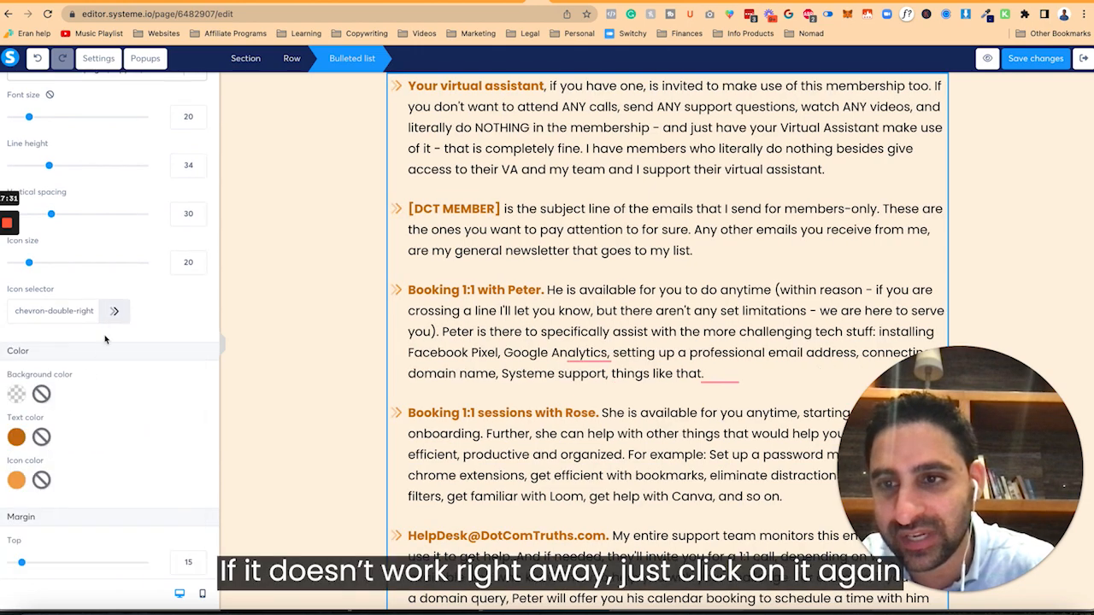
# Try arrow-alt-from-left as the icon of the "Everything you need to know" bulleted list.
pyautogui.click(88, 311)
pyautogui.scroll(-3, 103, 385)
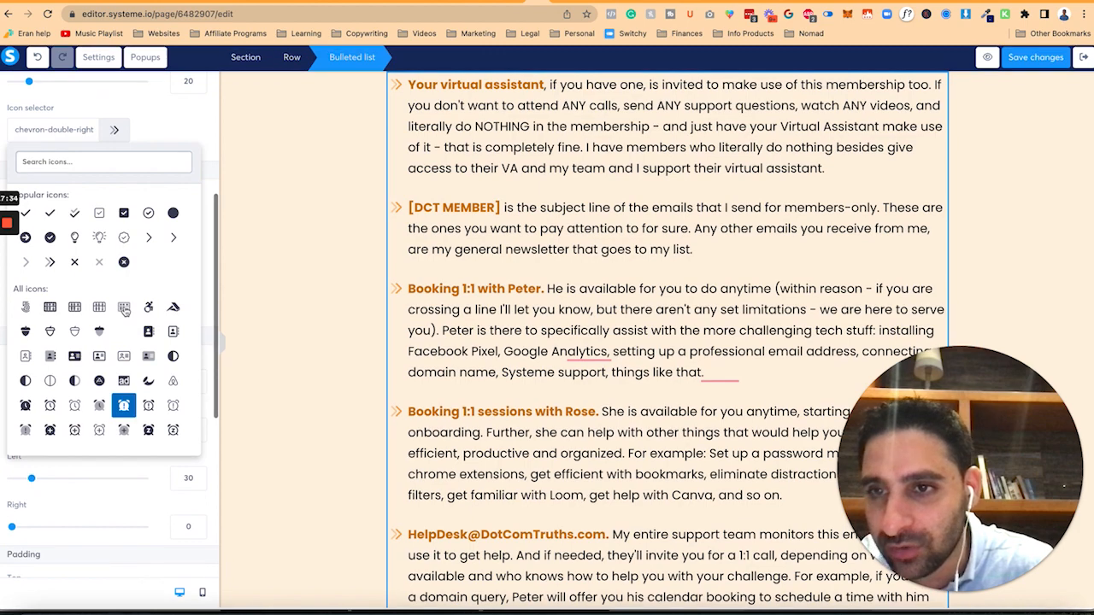
pyautogui.scroll(-5, 125, 312)
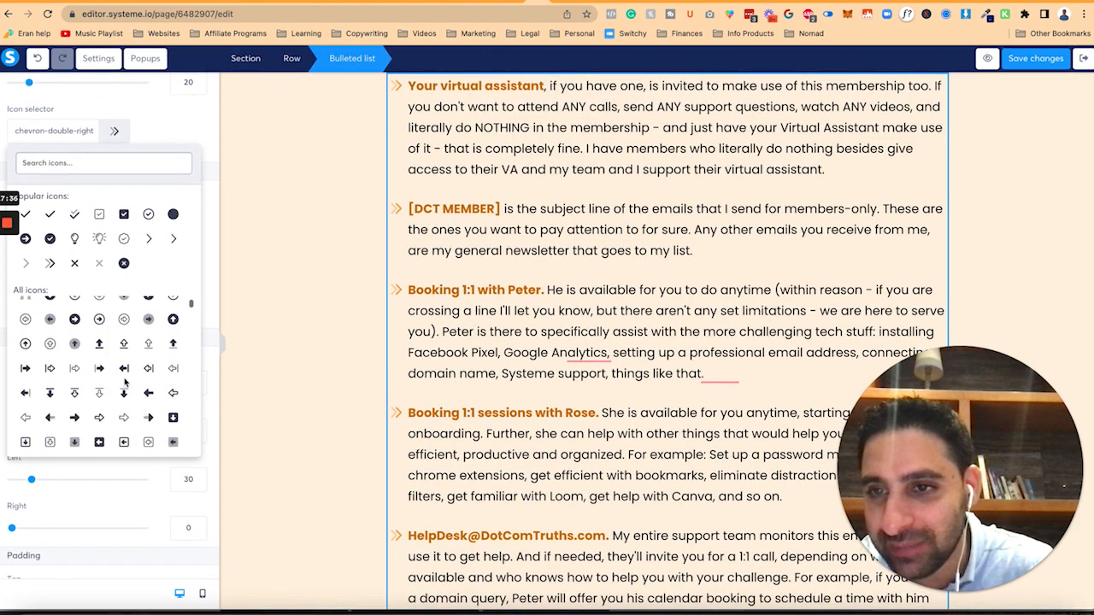
pyautogui.click(75, 346)
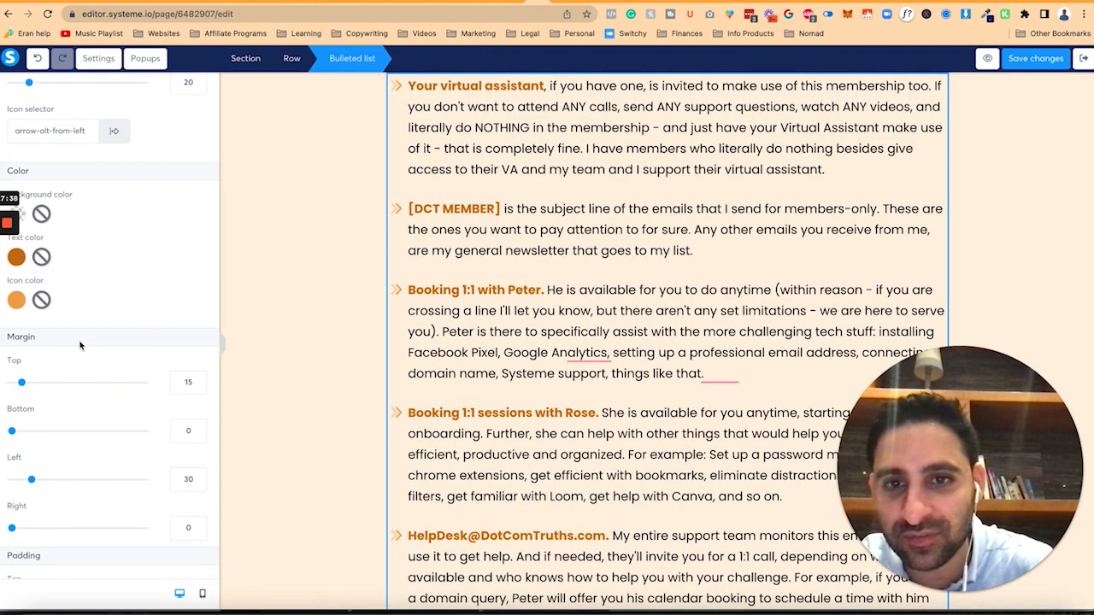
# Browse the full icon library for the bulleted list and try bookmark as its icon.
pyautogui.click(76, 135)
pyautogui.scroll(-2, 59, 363)
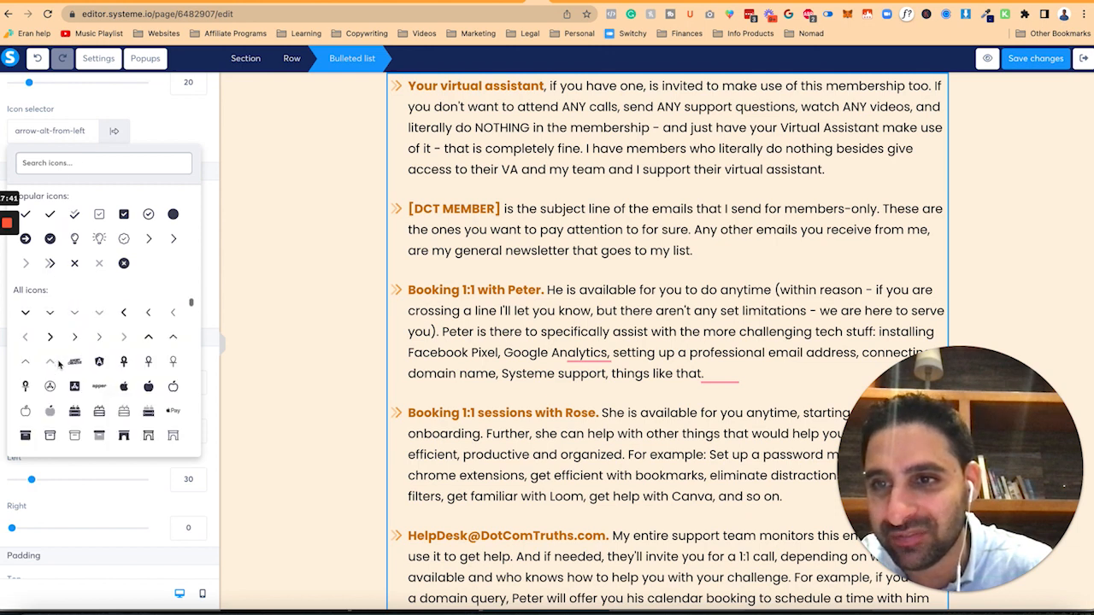
pyautogui.scroll(-3, 59, 364)
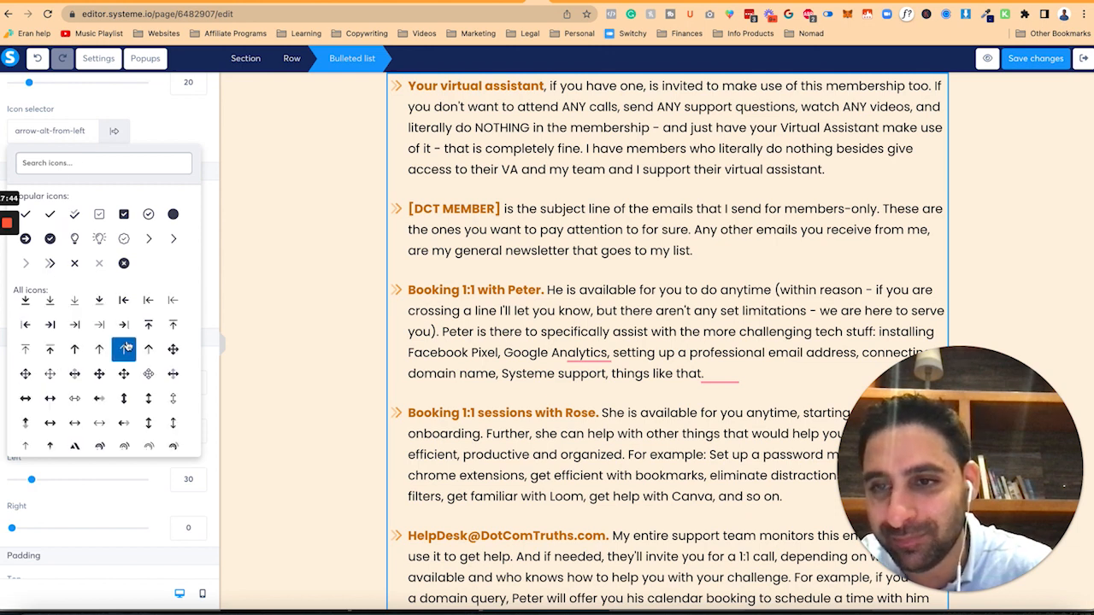
pyautogui.scroll(-5, 124, 355)
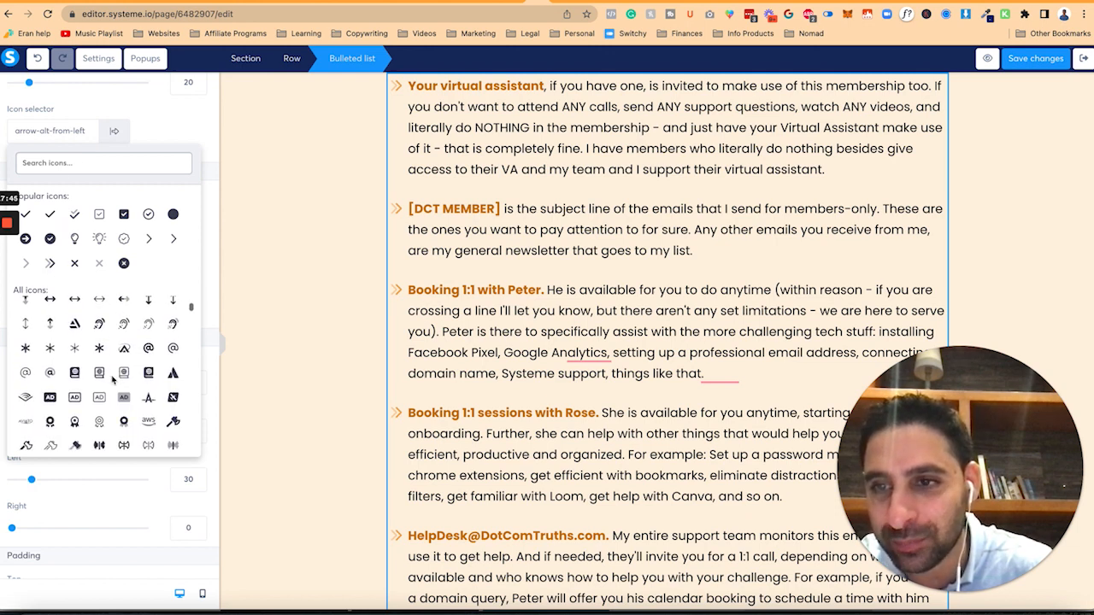
pyautogui.scroll(-5, 112, 379)
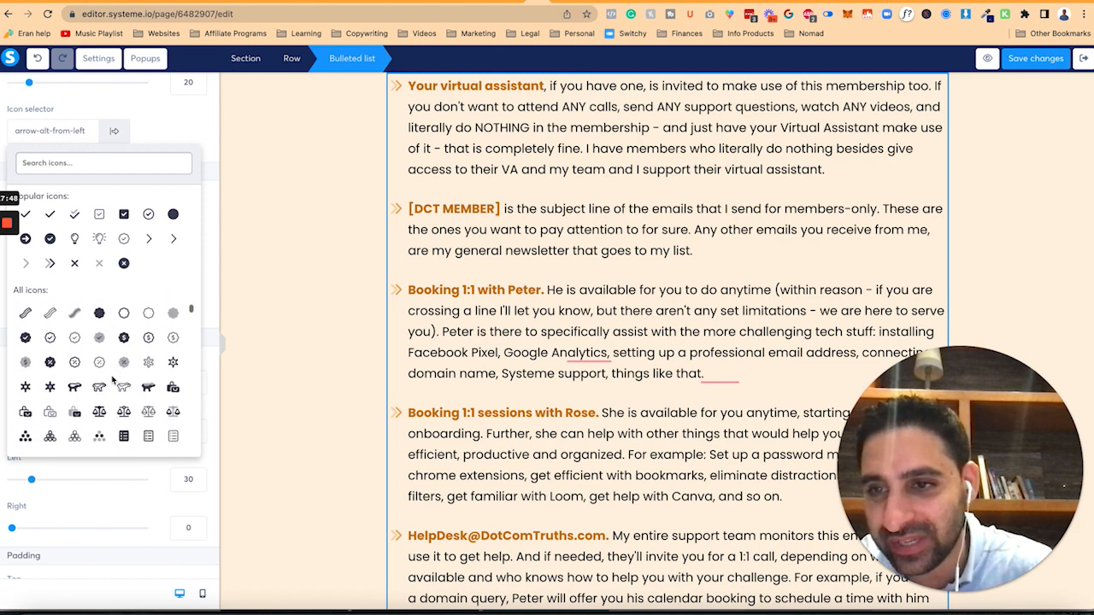
pyautogui.scroll(-5, 112, 379)
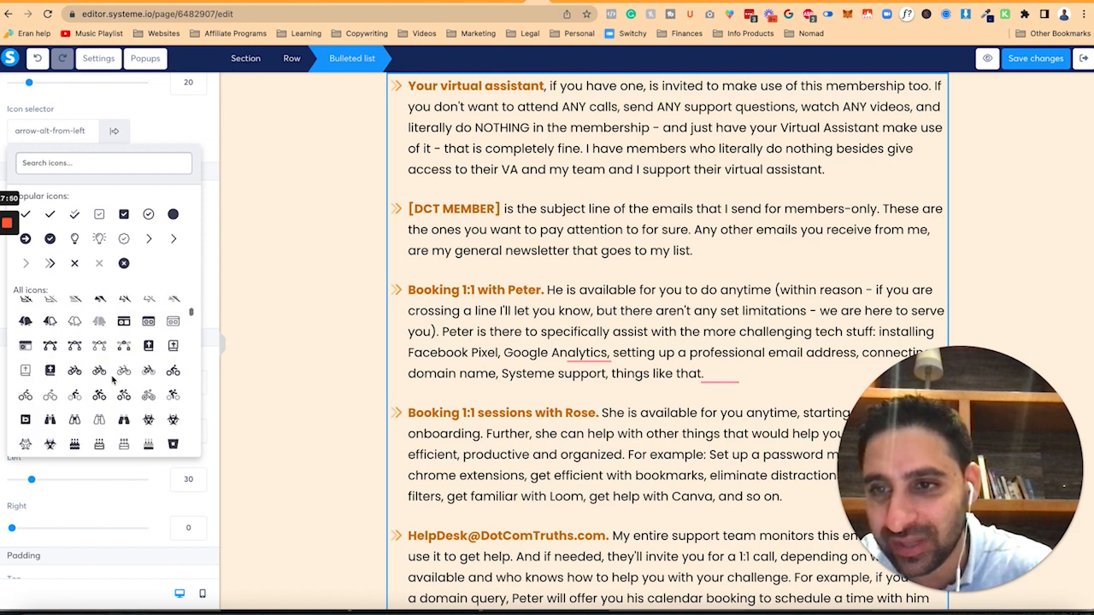
pyautogui.scroll(-5, 112, 378)
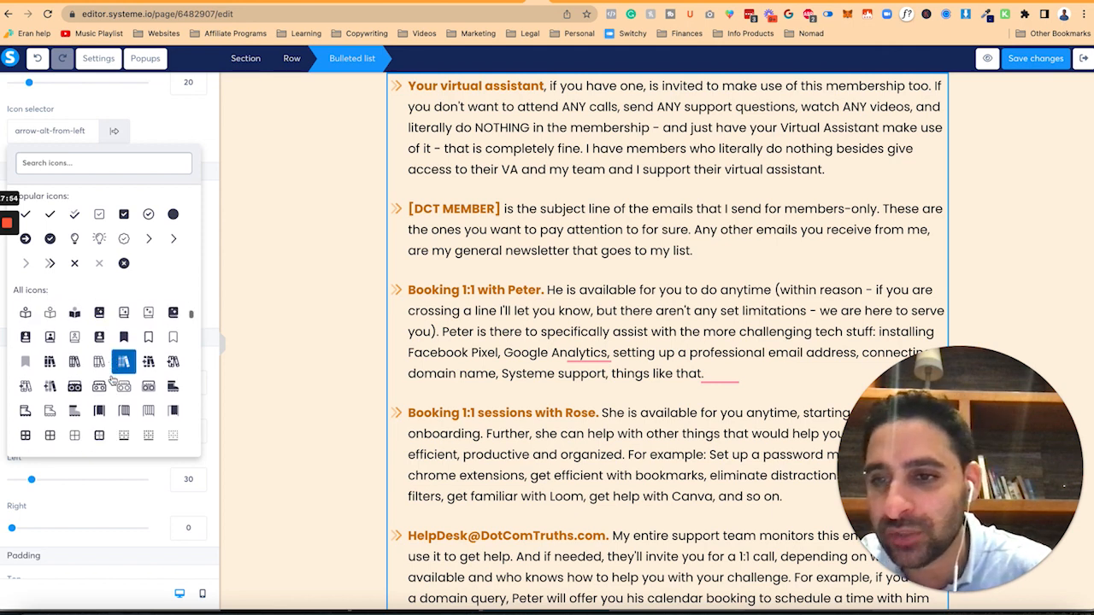
pyautogui.scroll(-1, 112, 379)
pyautogui.click(26, 342)
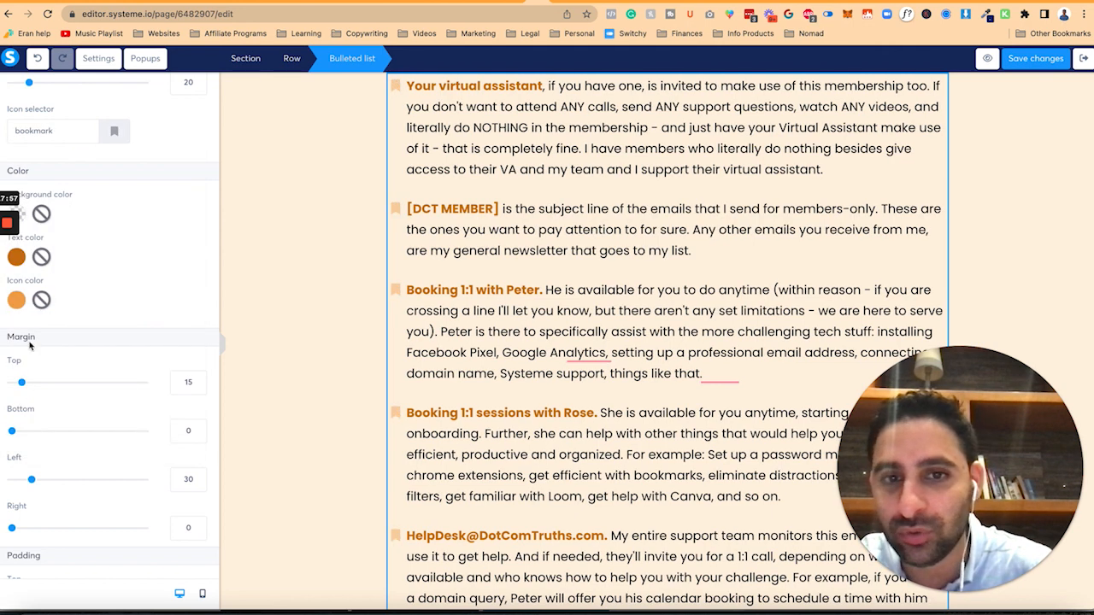
# Set the bulleted list's icon to lightbulb-on, reapplying it until the bullets update, and deselect the list.
pyautogui.click(66, 133)
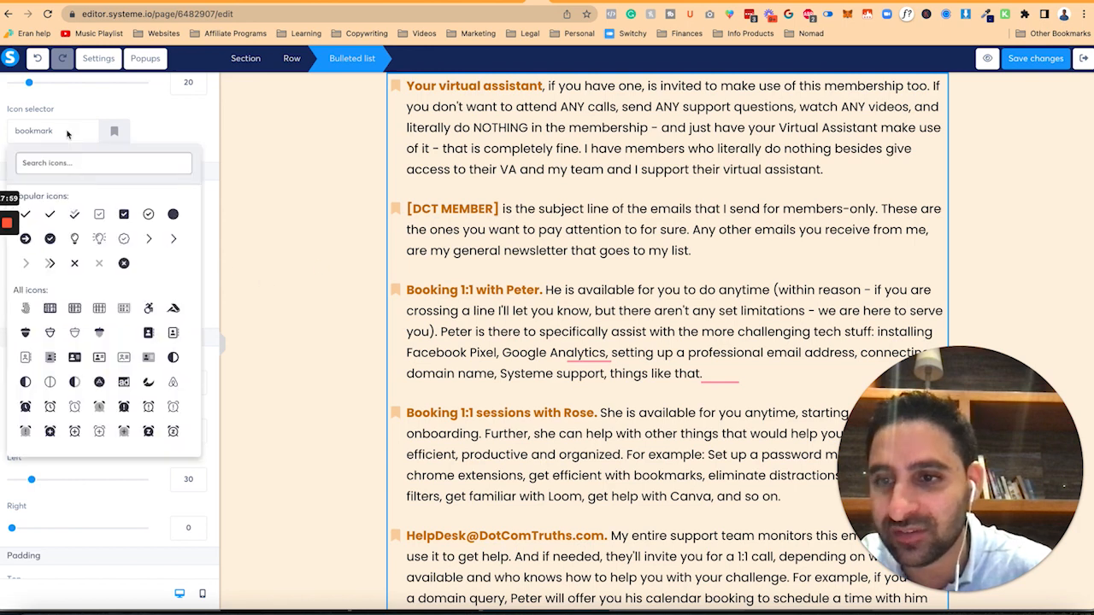
pyautogui.click(100, 239)
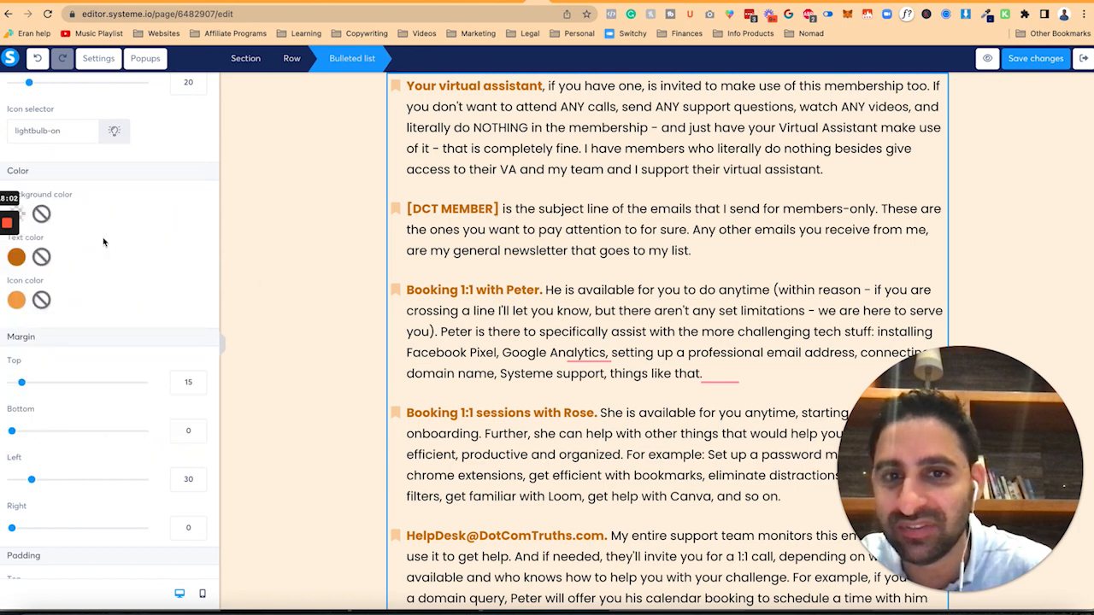
pyautogui.click(83, 133)
pyautogui.click(106, 239)
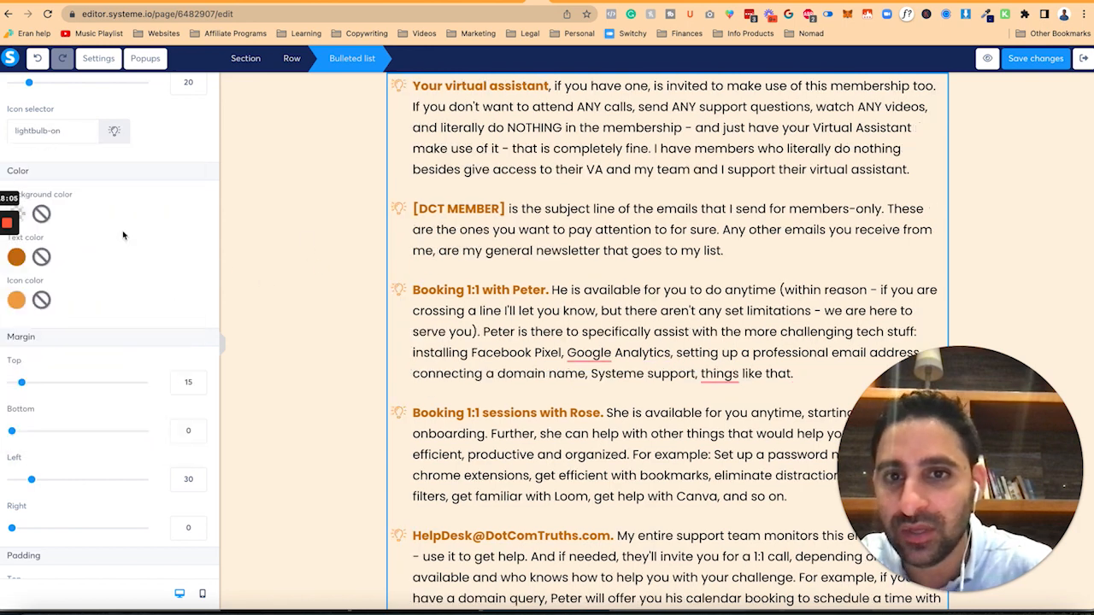
pyautogui.click(308, 246)
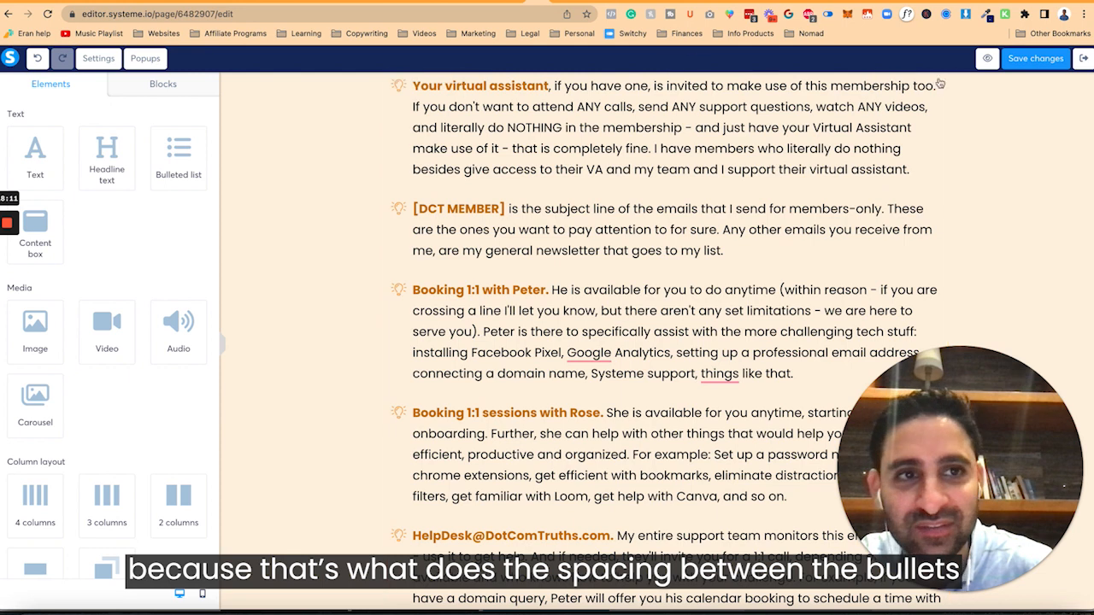
# Try a vertical spacing of 0 between the list's bullets and set it back to 30.
pyautogui.click(894, 81)
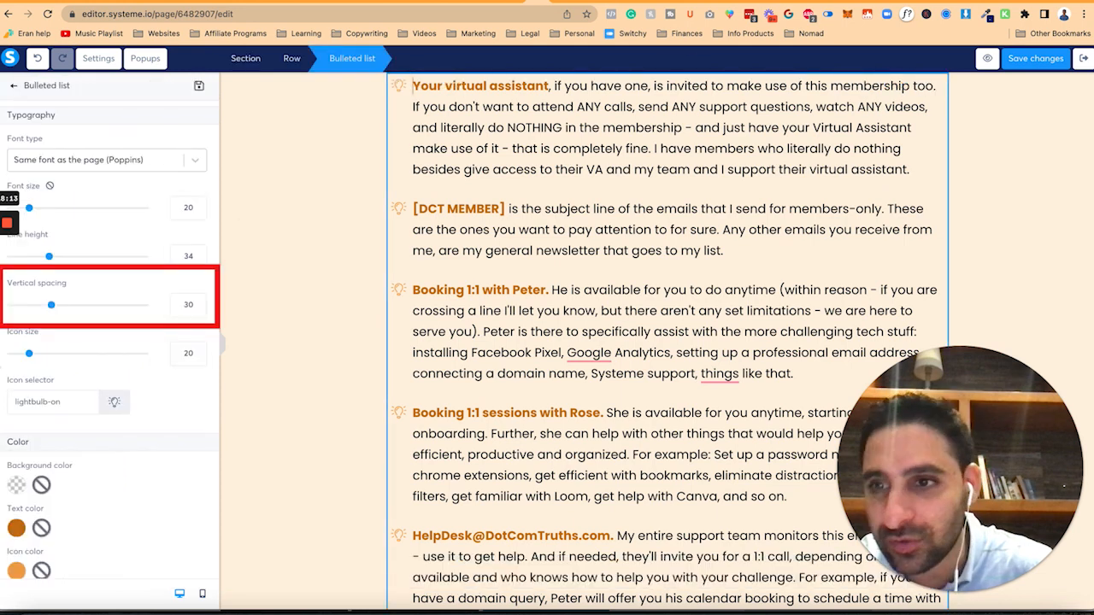
pyautogui.moveTo(51, 309); pyautogui.dragTo(12, 305)
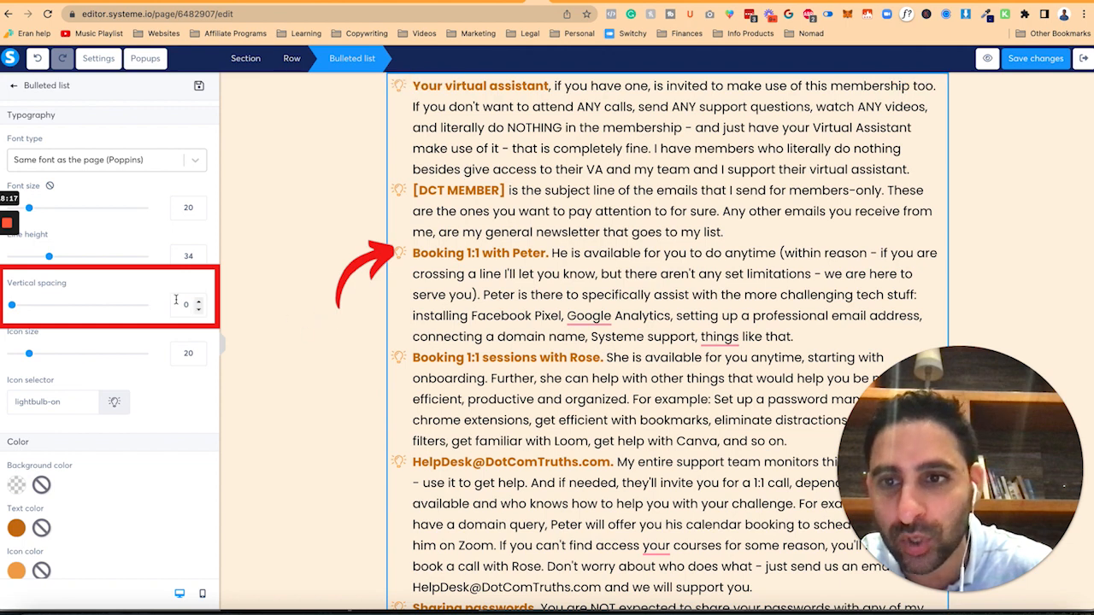
pyautogui.write('3')
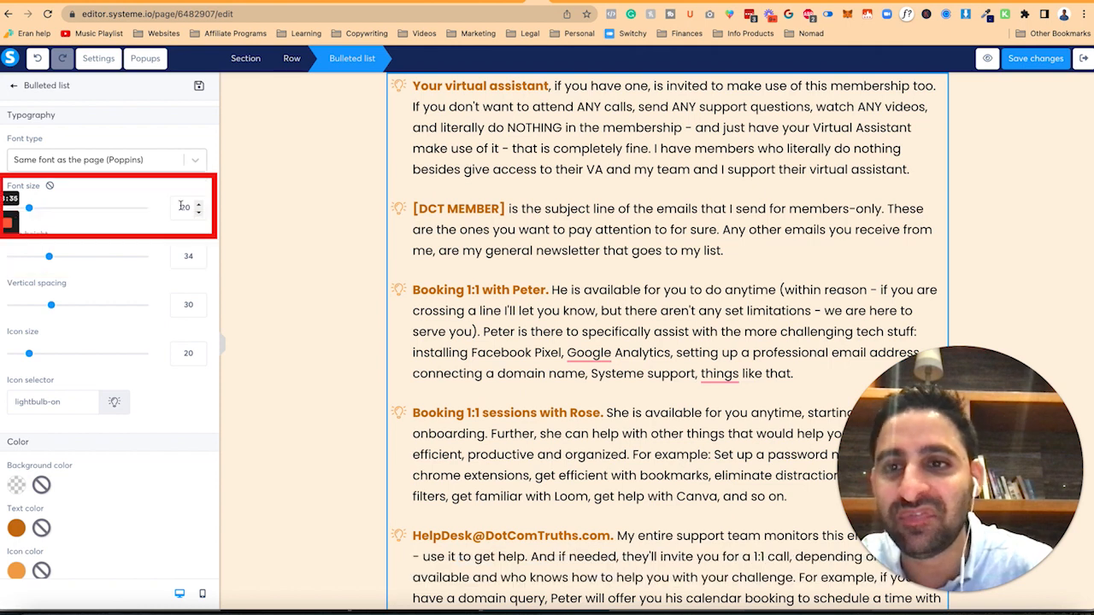
# Try line heights of 35 and 25 on the bulleted list.
pyautogui.click(184, 255)
pyautogui.write('5')
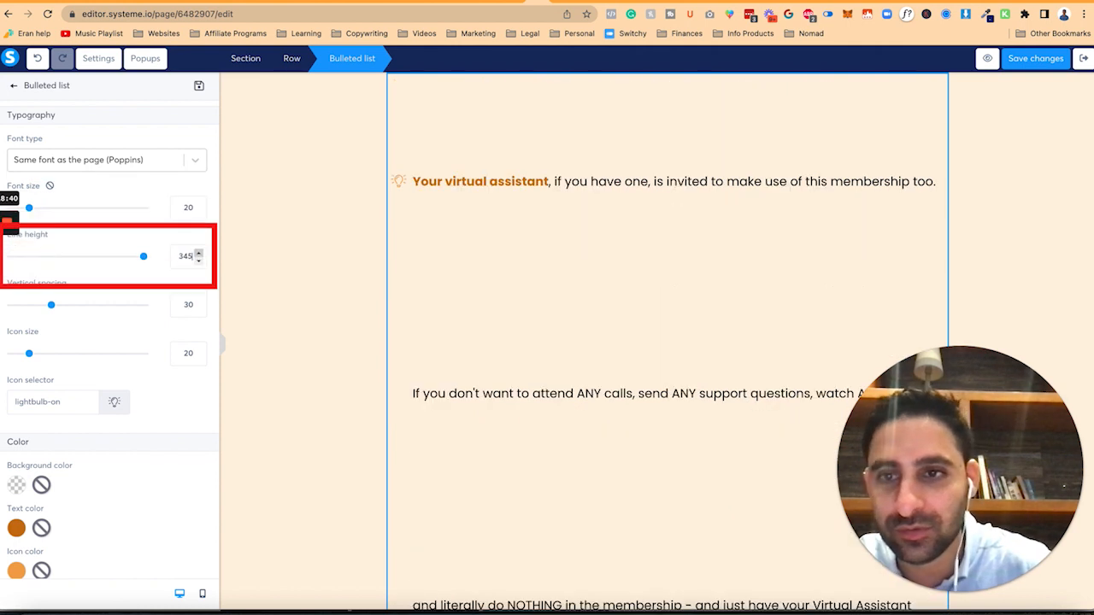
pyautogui.press('BackSpace')
pyautogui.write('5')
pyautogui.press('BackSpace')
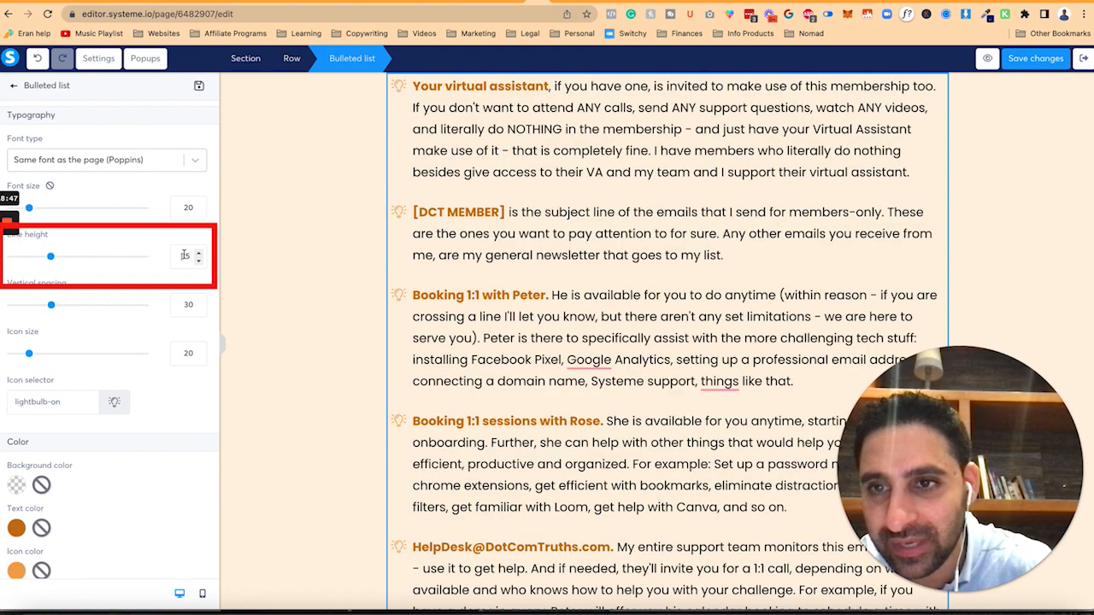
pyautogui.press('BackSpace')
pyautogui.write('2')
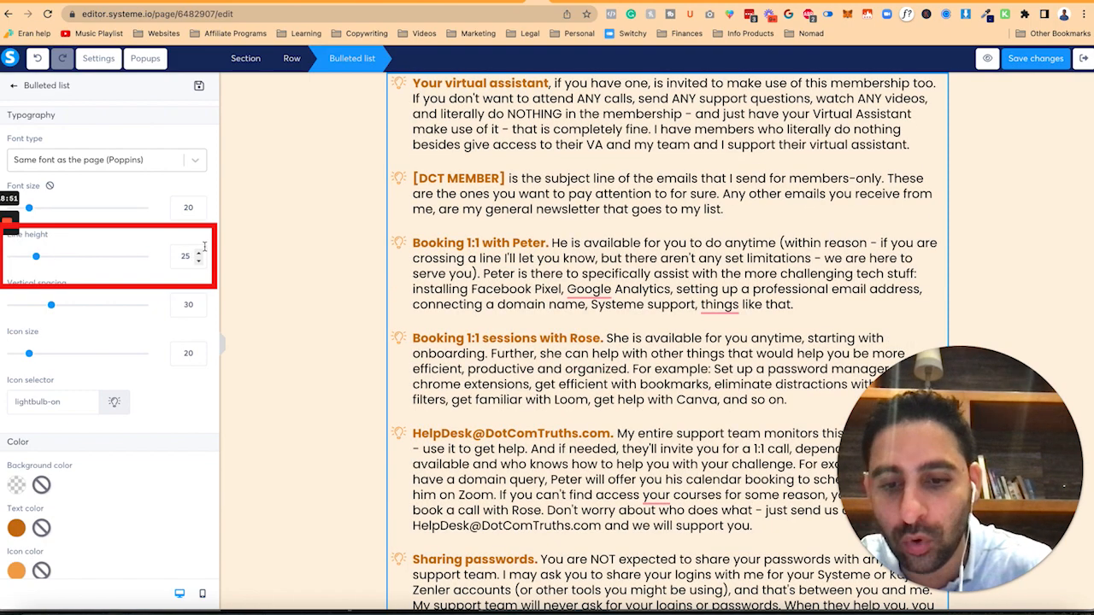
# Try line heights of 40, 30, 35 and 32 on the bulleted list and deselect it.
pyautogui.press('BackSpace')
pyautogui.press('BackSpace')
pyautogui.write('40')
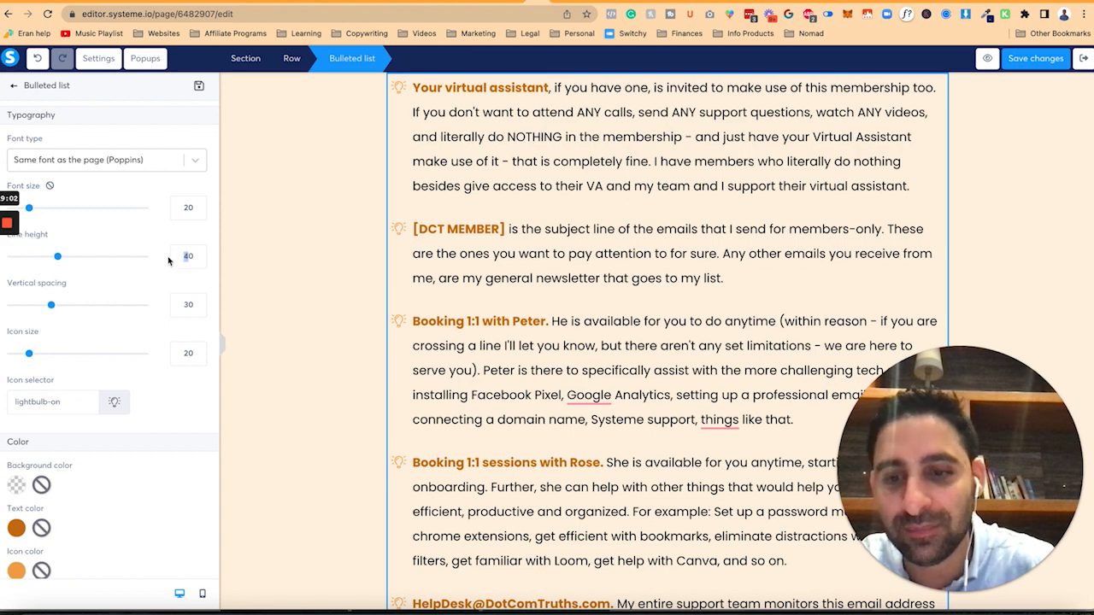
pyautogui.write('3')
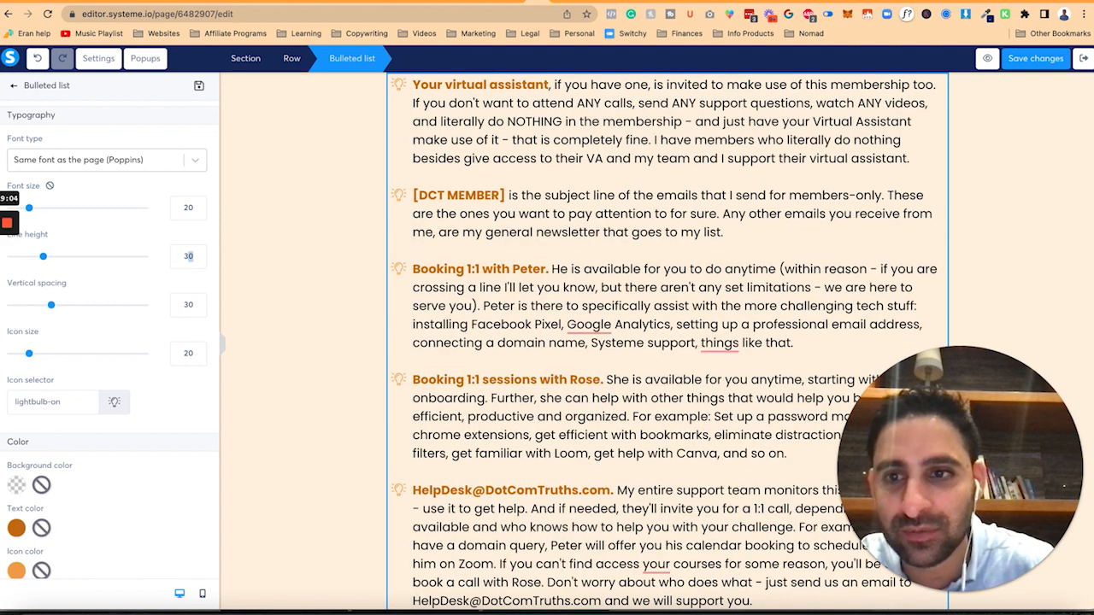
pyautogui.write('5')
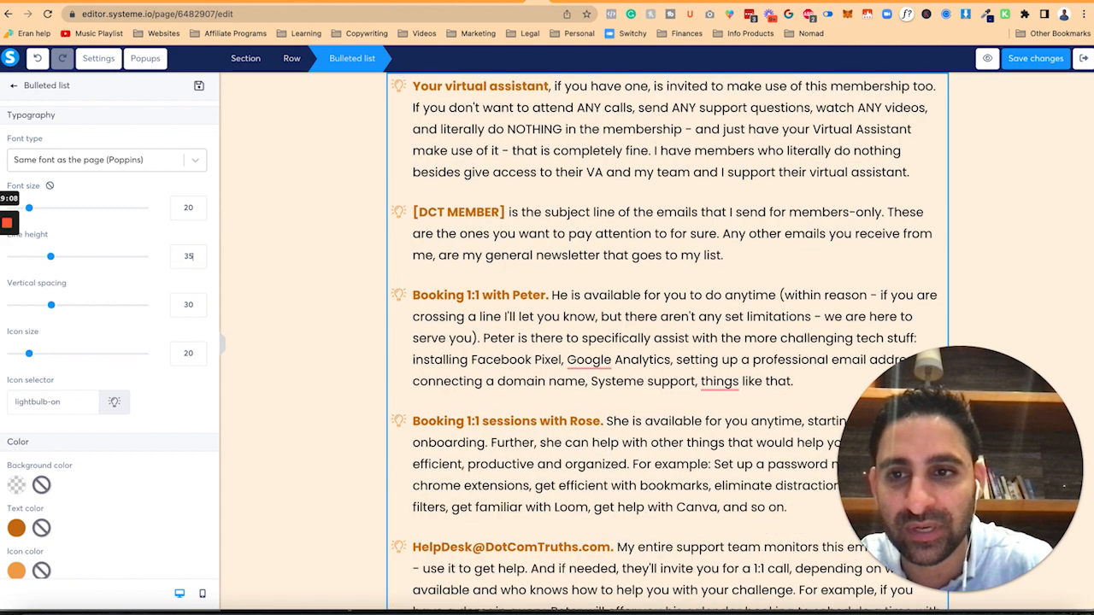
pyautogui.write('2')
pyautogui.press('BackSpace')
pyautogui.press('BackSpace')
pyautogui.write('2')
pyautogui.click(278, 262)
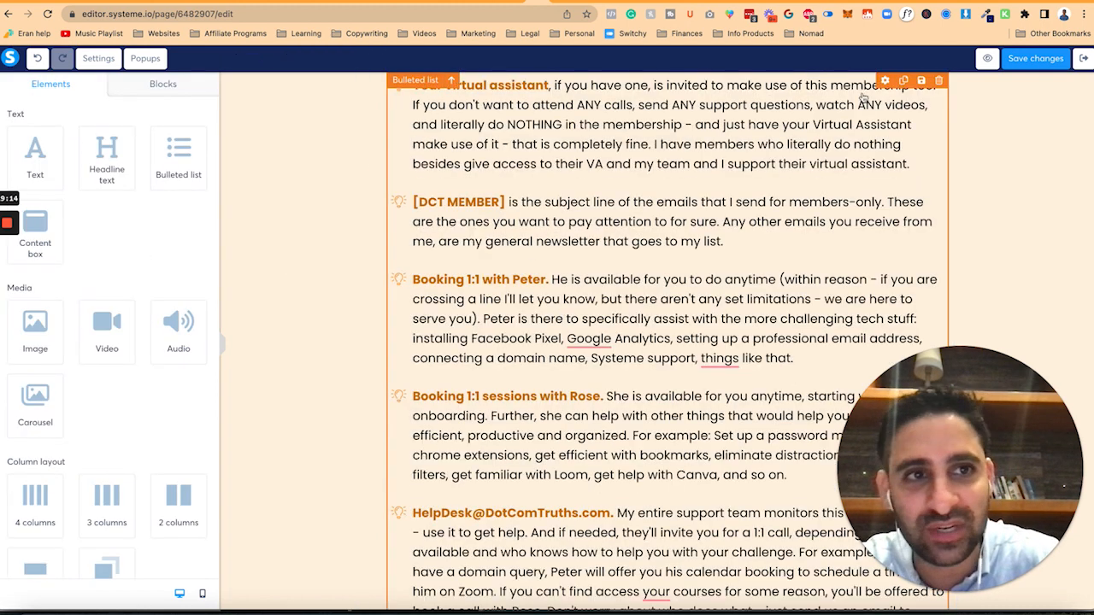
# Reopen the bulleted list's settings, try a line height of 20, and set it to 33.
pyautogui.click(884, 80)
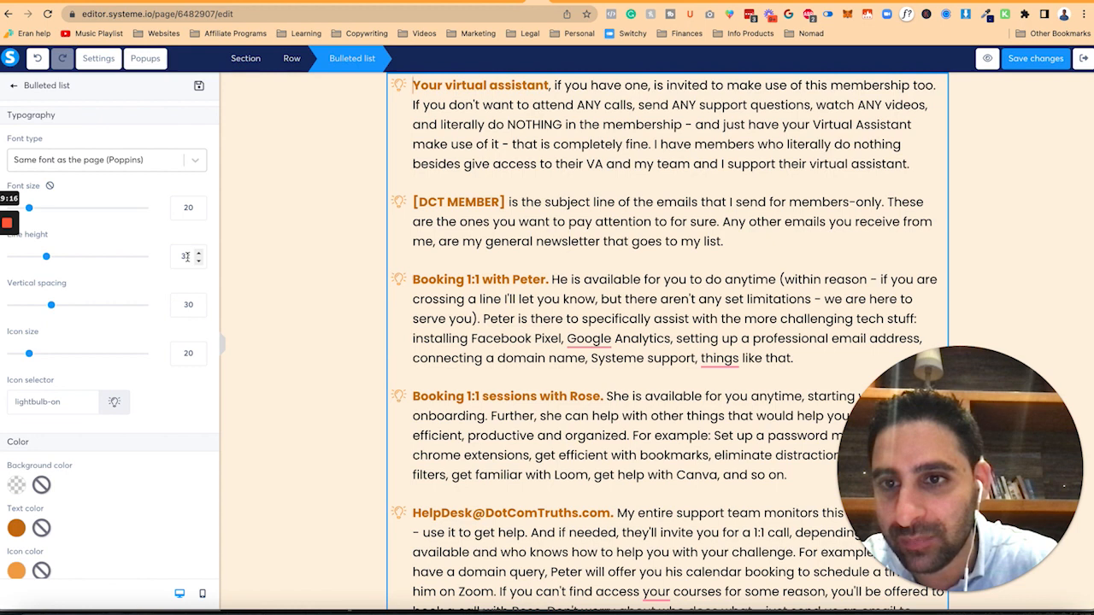
pyautogui.write('20')
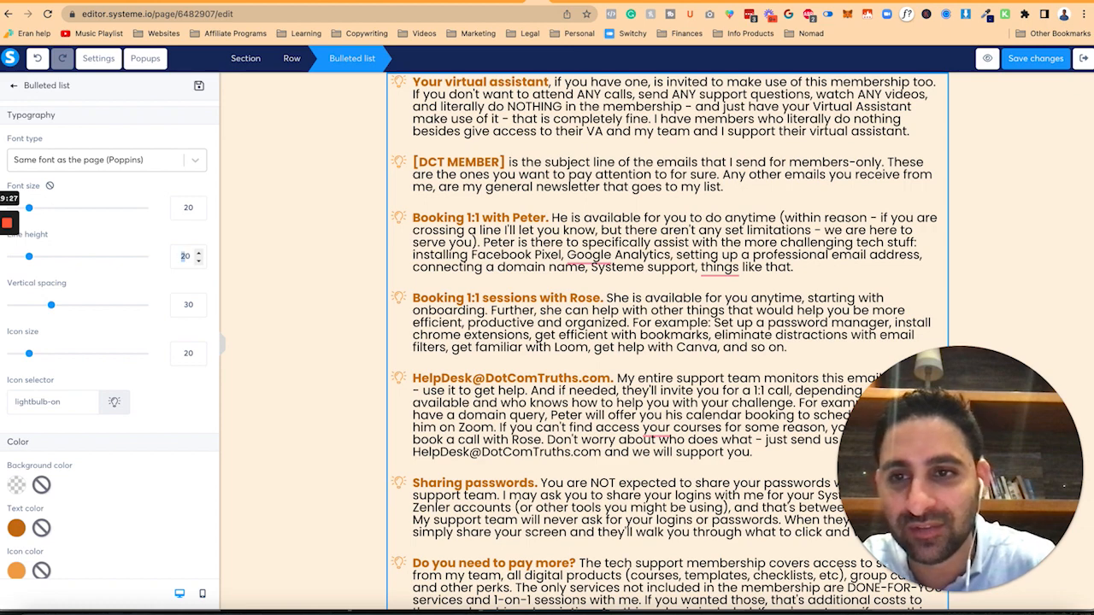
pyautogui.write('33')
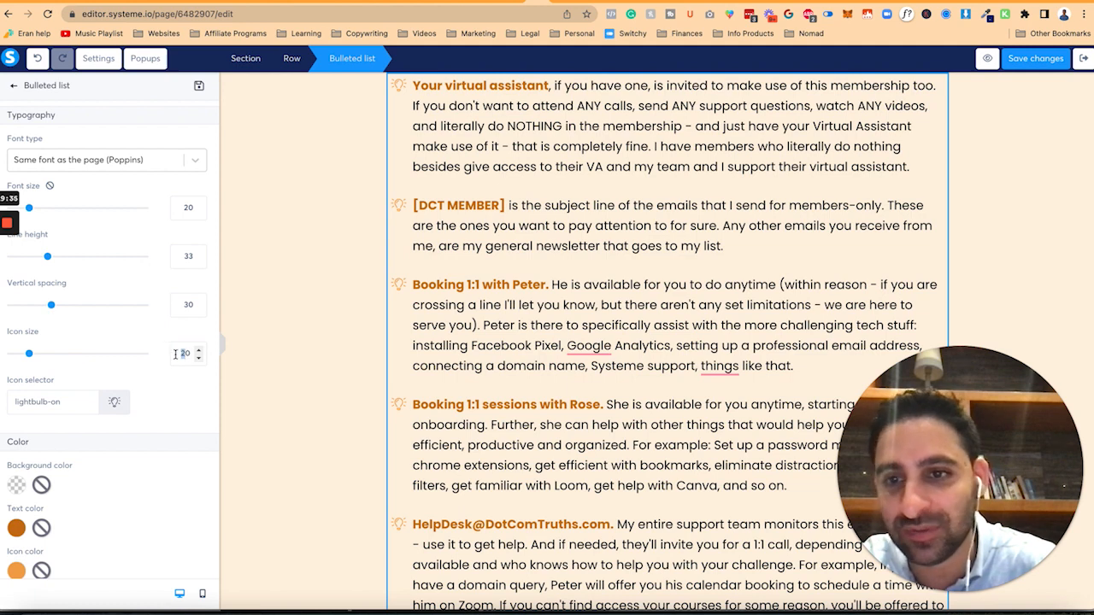
# Try icon sizes of 60 and 20 on the bulleted list and set the icon size to 25.
pyautogui.write('60')
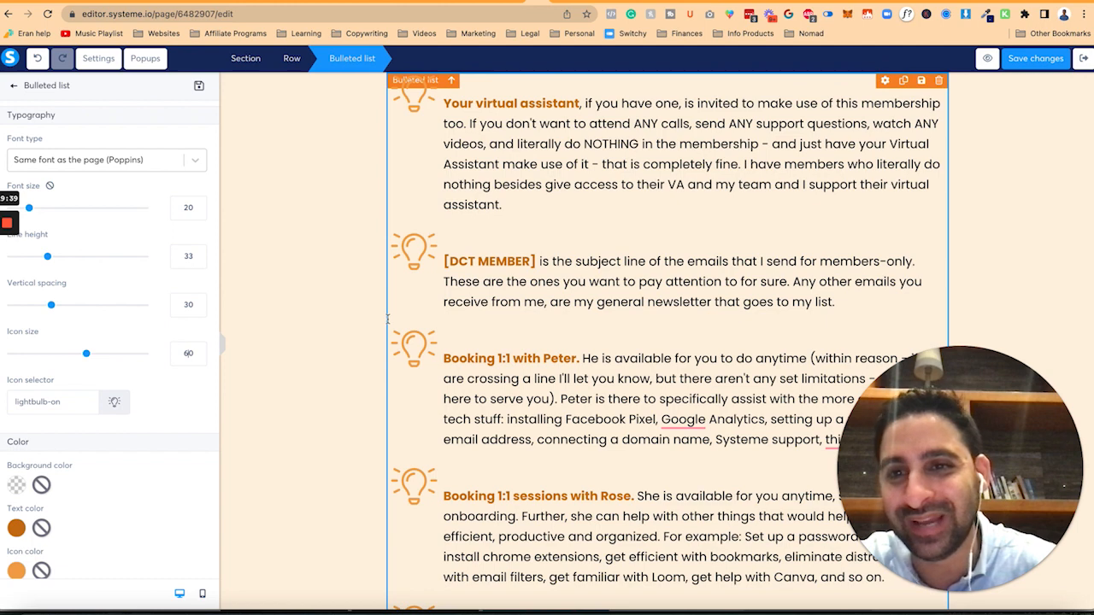
pyautogui.write('20')
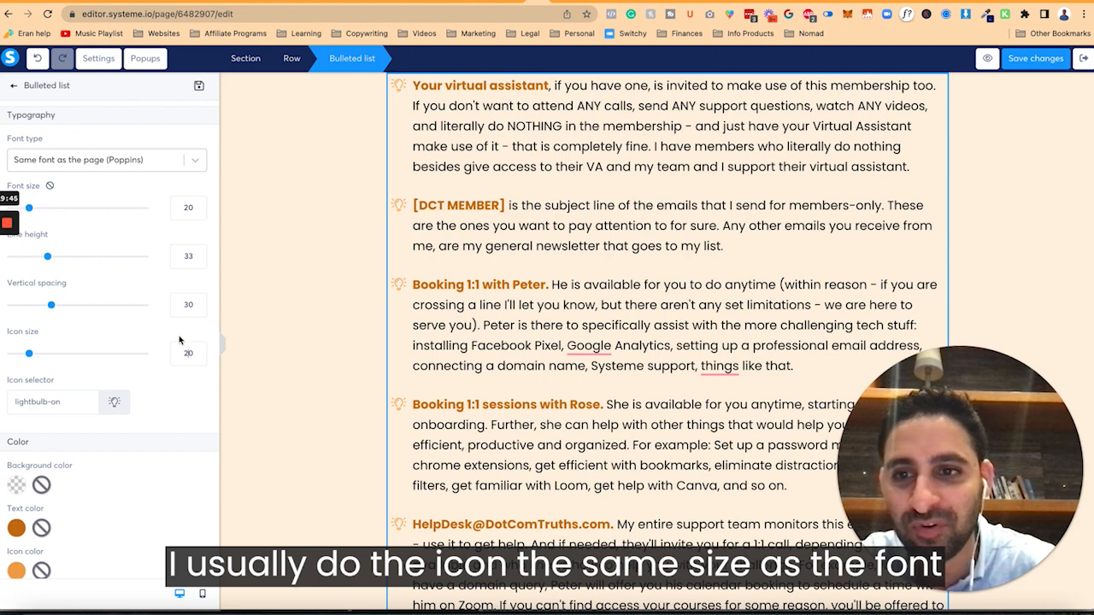
pyautogui.hotkey('shift', 'Right')
pyautogui.write('5')
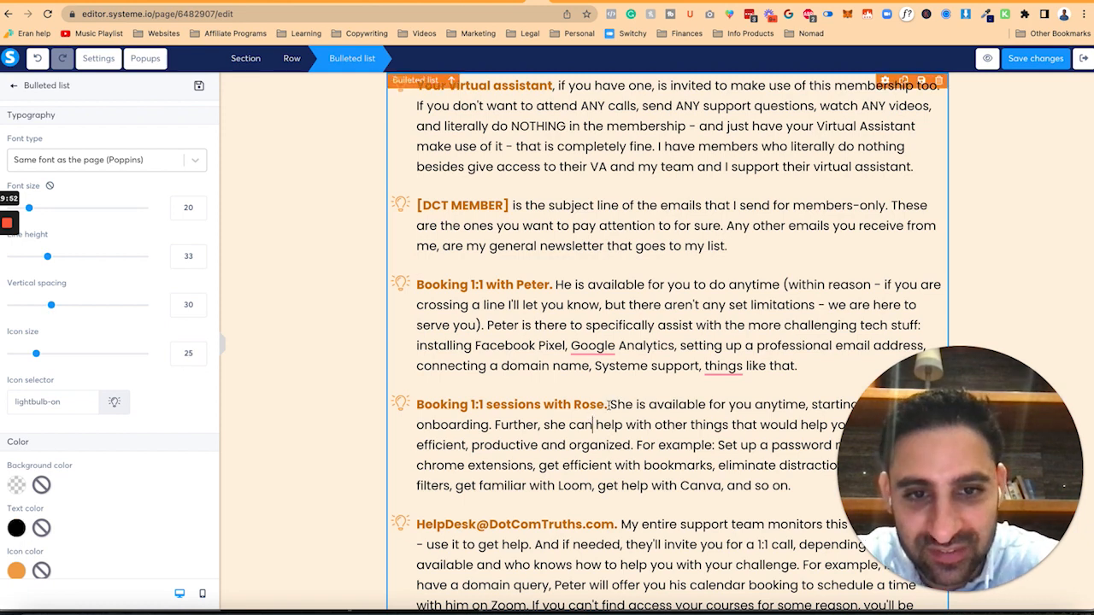
# Set the text color of the bold "Booking 1:1 sessions" lead-in to the default red, D0021B.
pyautogui.click(421, 426)
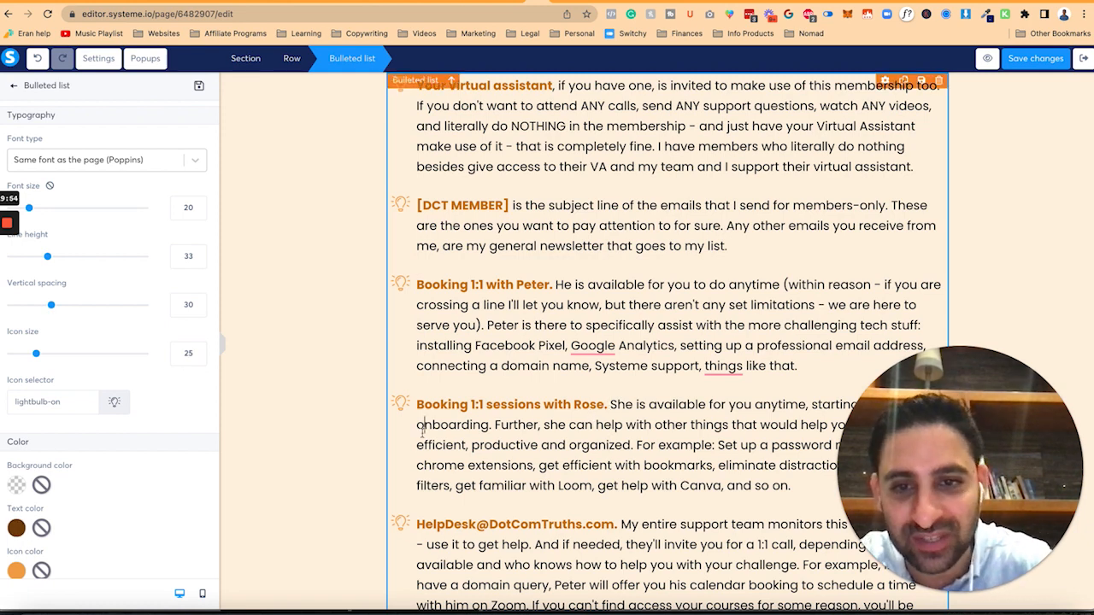
pyautogui.click(589, 410)
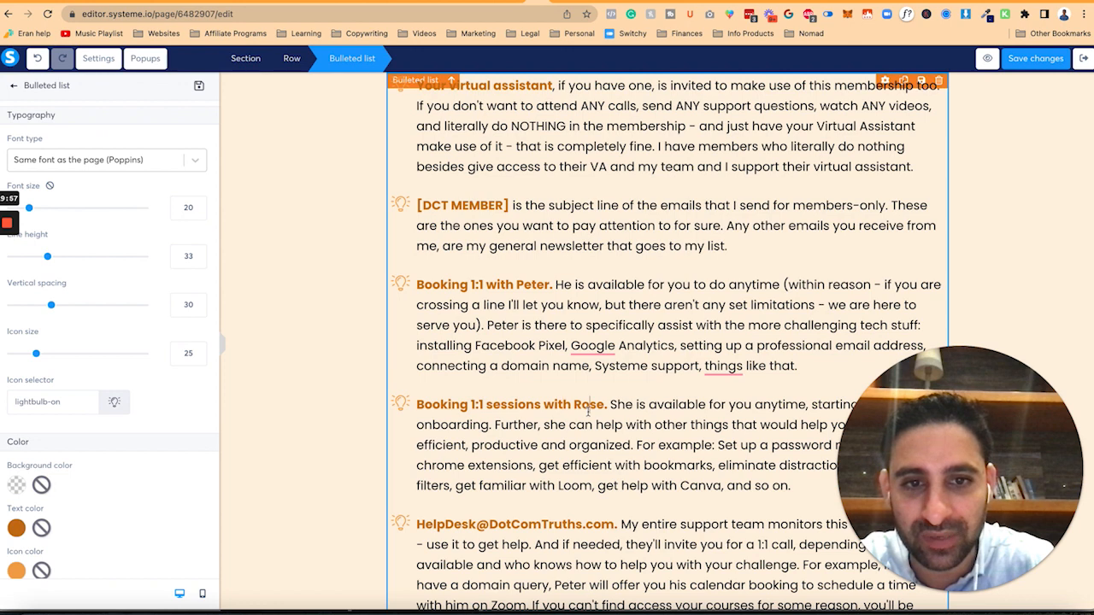
pyautogui.moveTo(607, 405); pyautogui.dragTo(417, 405)
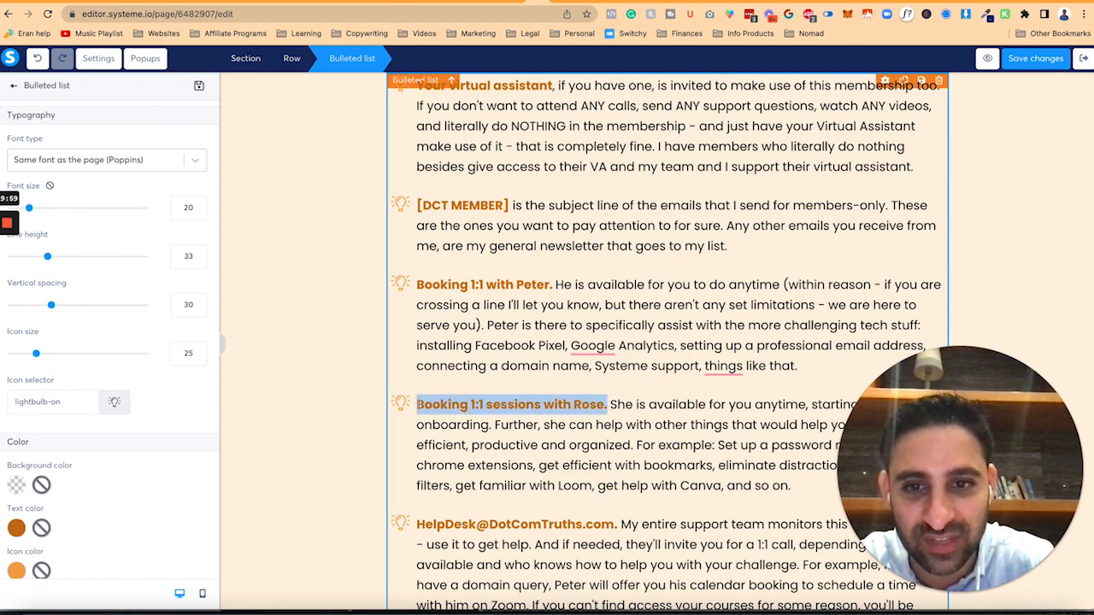
pyautogui.click(16, 528)
pyautogui.scroll(-1, 94, 530)
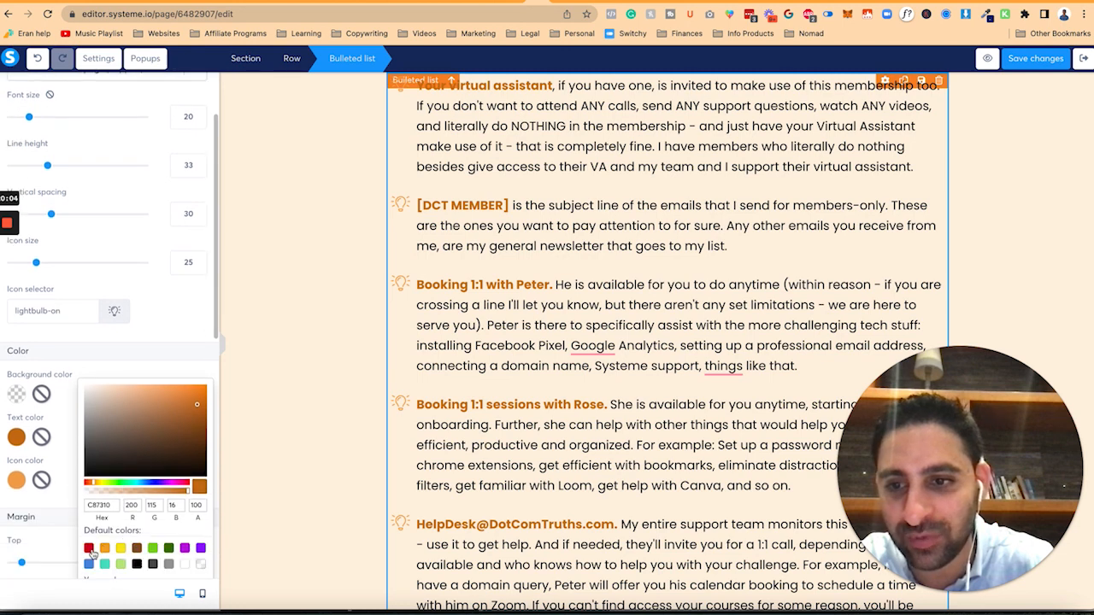
pyautogui.click(90, 550)
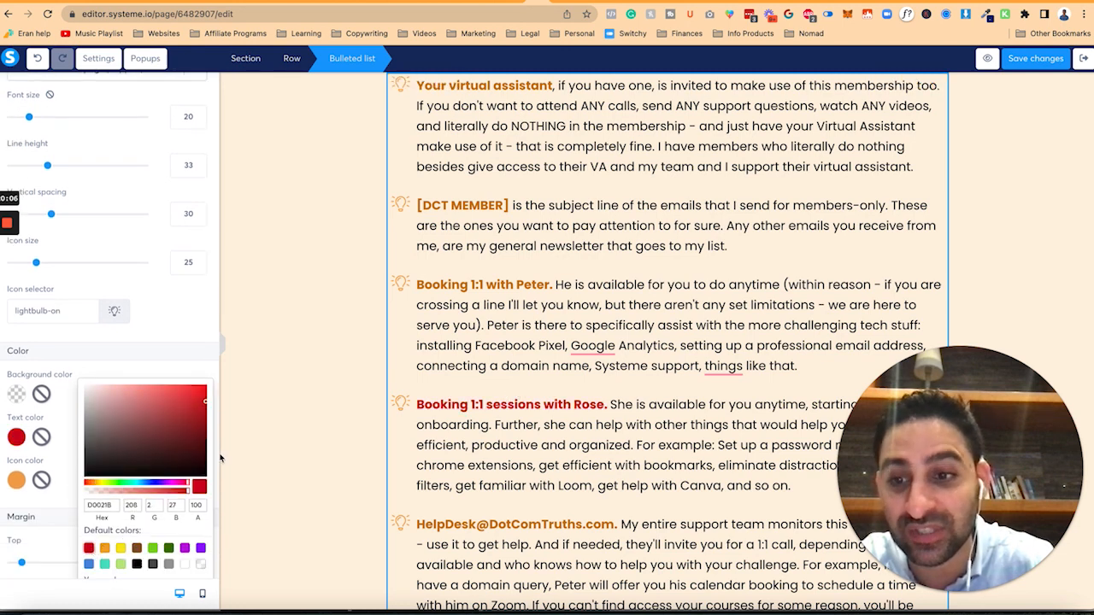
# Place the cursor in the "[DCT MEMBER]" item and try the default yellow as the bulleted list's text color.
pyautogui.click(532, 266)
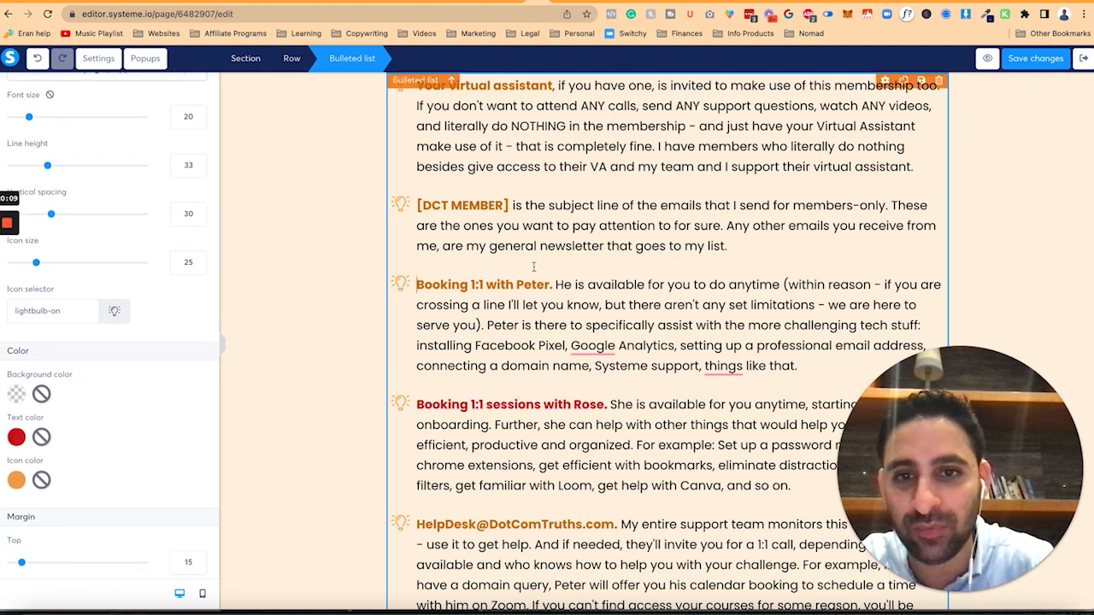
pyautogui.click(371, 242)
pyautogui.click(418, 228)
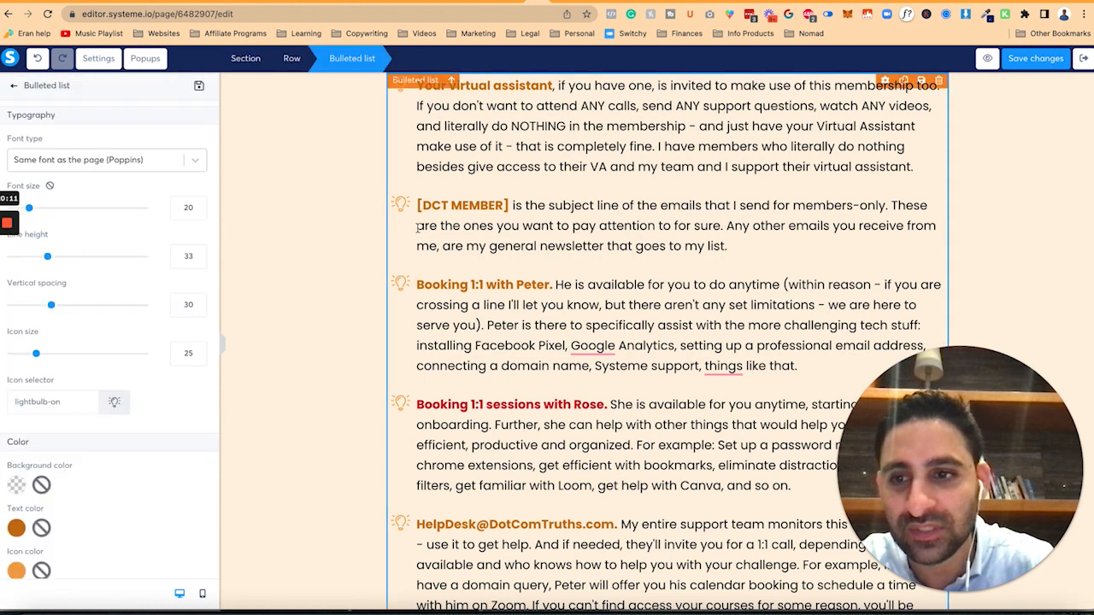
pyautogui.click(16, 530)
pyautogui.scroll(-2, 103, 539)
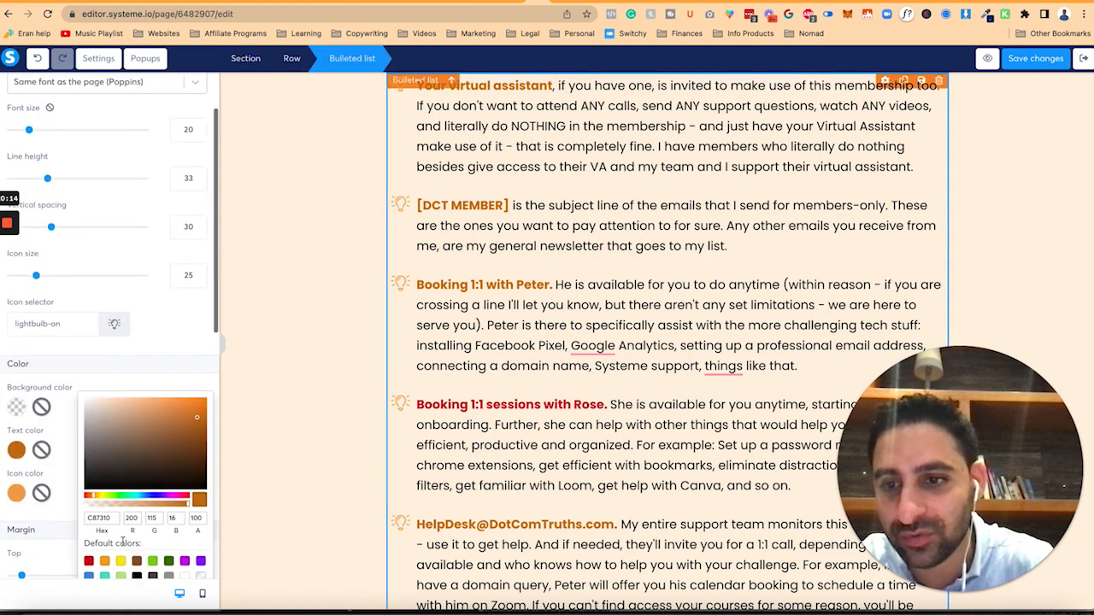
pyautogui.click(122, 562)
# Select all text in the bulleted list and apply the default yellow text color to it.
pyautogui.click(420, 367)
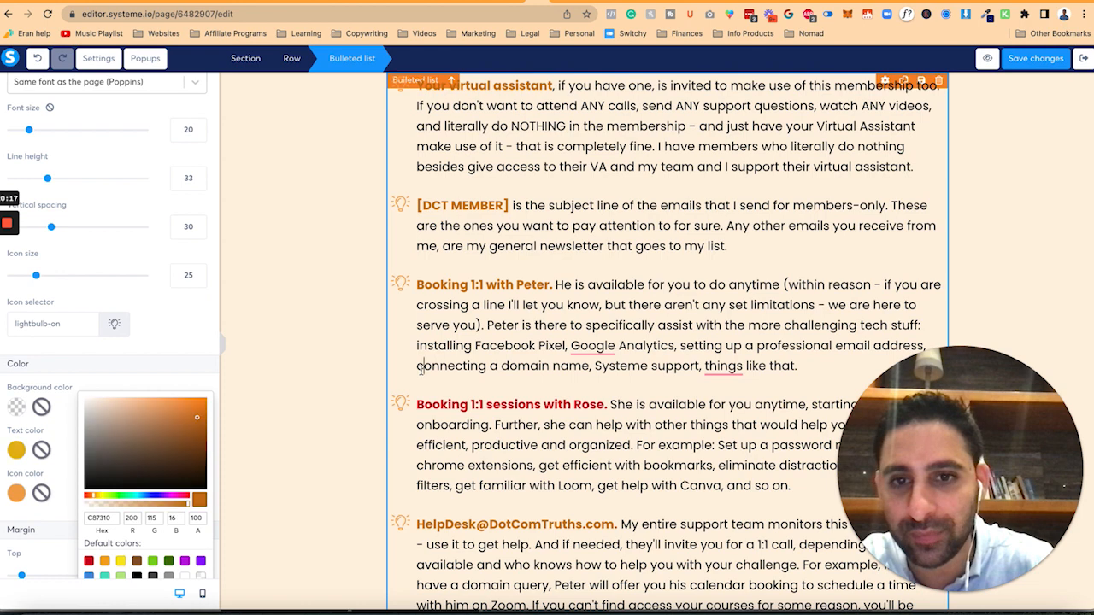
pyautogui.press('super+a')
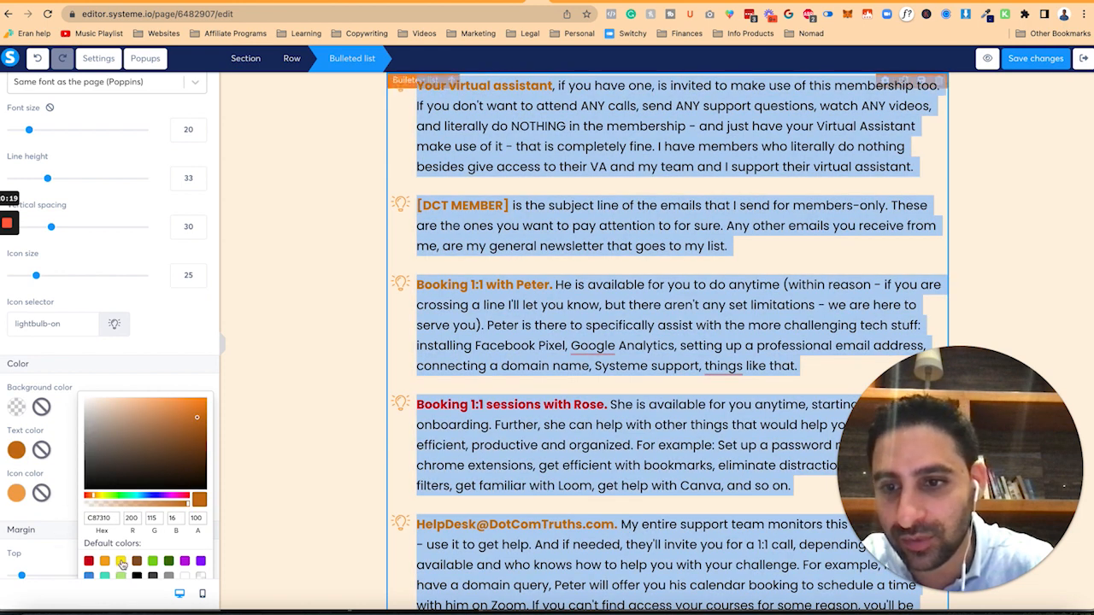
pyautogui.click(121, 563)
pyautogui.click(122, 563)
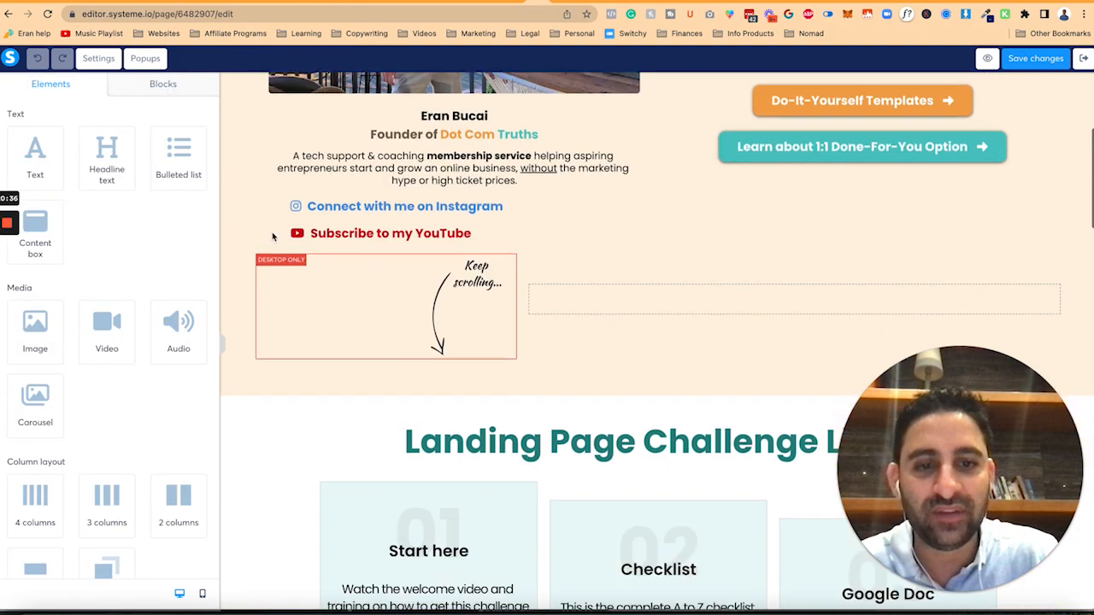
# Look through the numbered content boxes on the Landing Page Challenge hub page and return to its welcome area.
pyautogui.scroll(-10, 286, 307)
pyautogui.scroll(1, 295, 362)
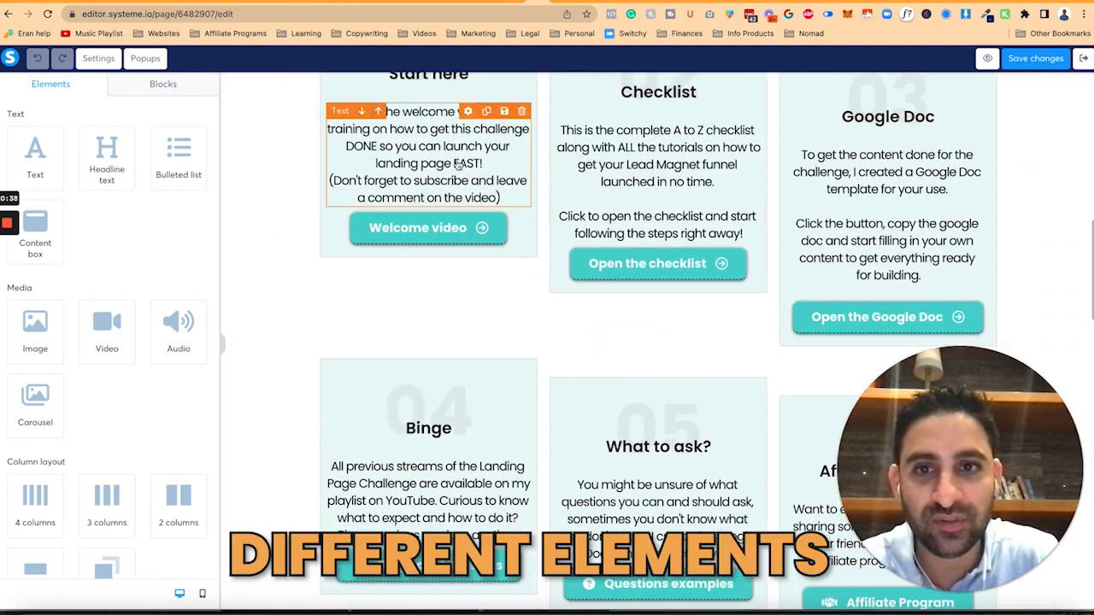
pyautogui.scroll(-10, 335, 255)
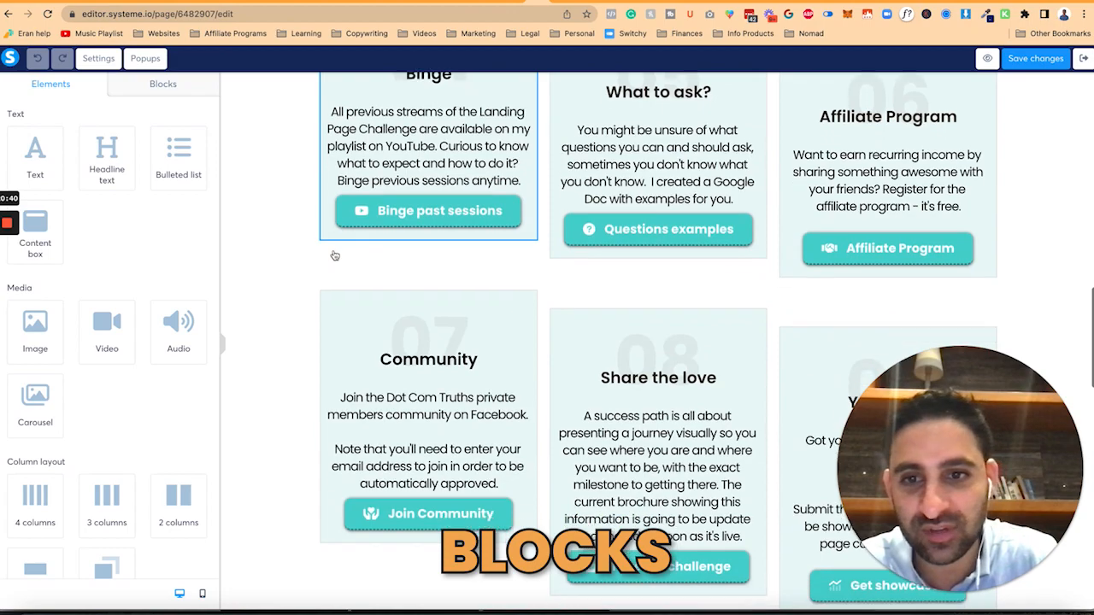
pyautogui.scroll(4, 438, 316)
pyautogui.scroll(15, 438, 316)
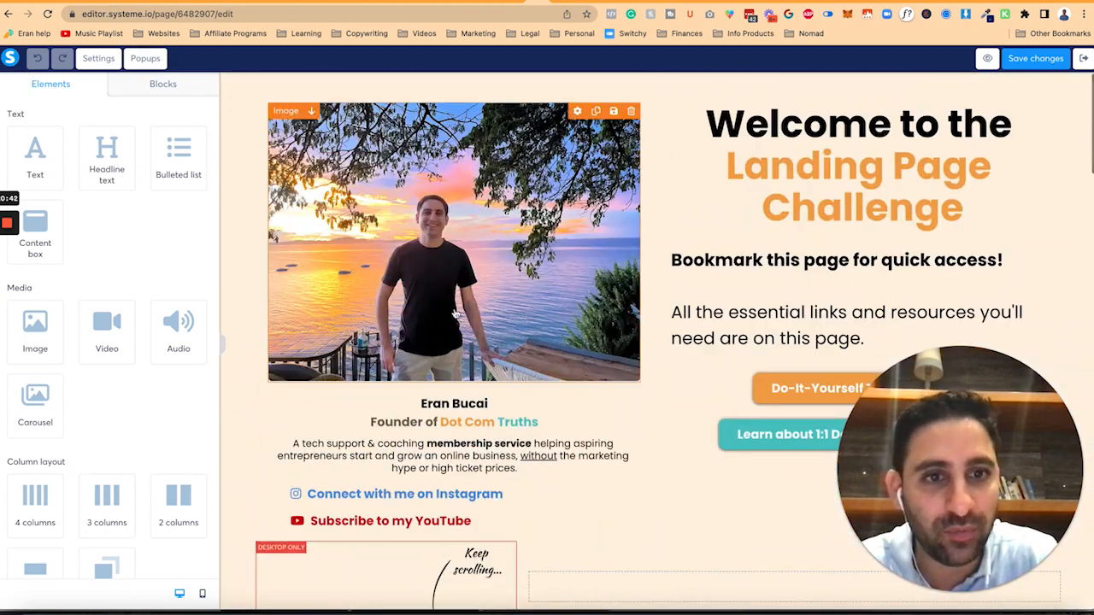
# Examine the icon selector and the text and icon colors of the "Subscribe to my YouTube" bulleted list without changing them.
pyautogui.scroll(-2, 817, 284)
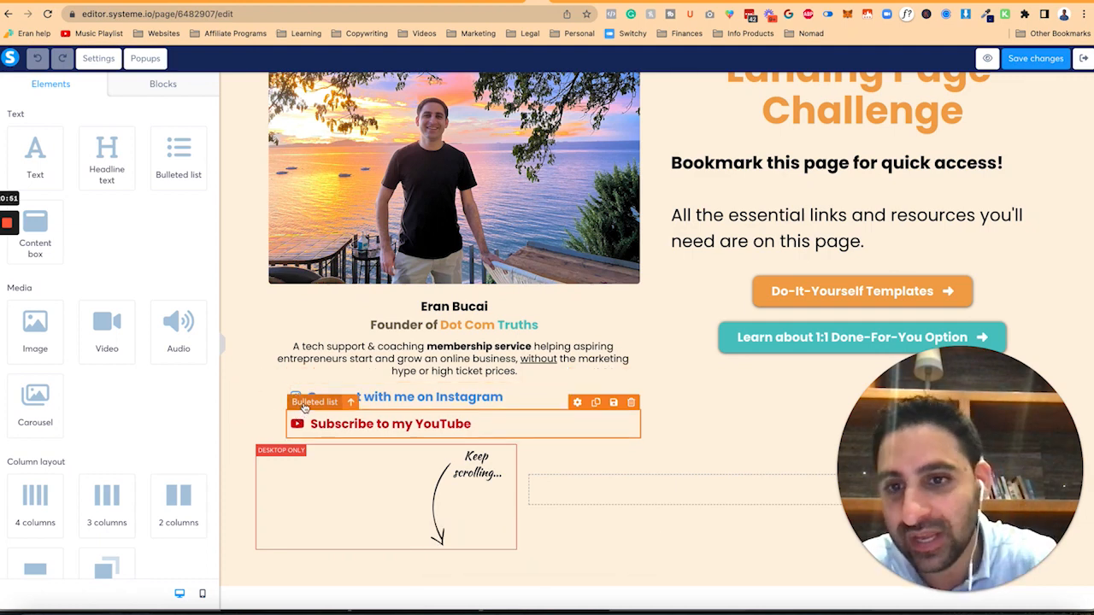
pyautogui.click(578, 403)
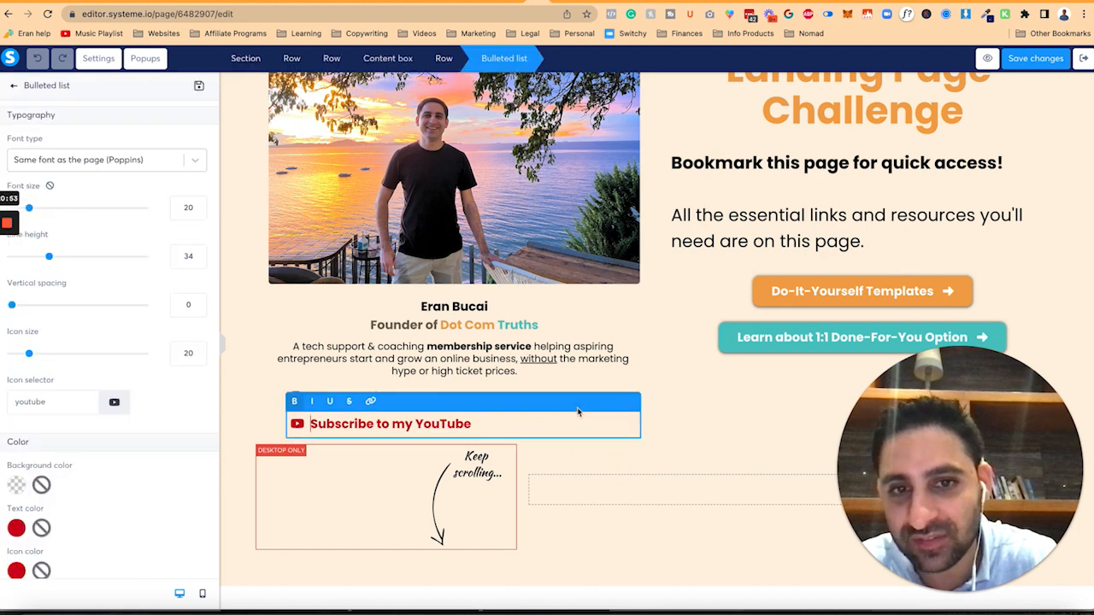
pyautogui.click(58, 413)
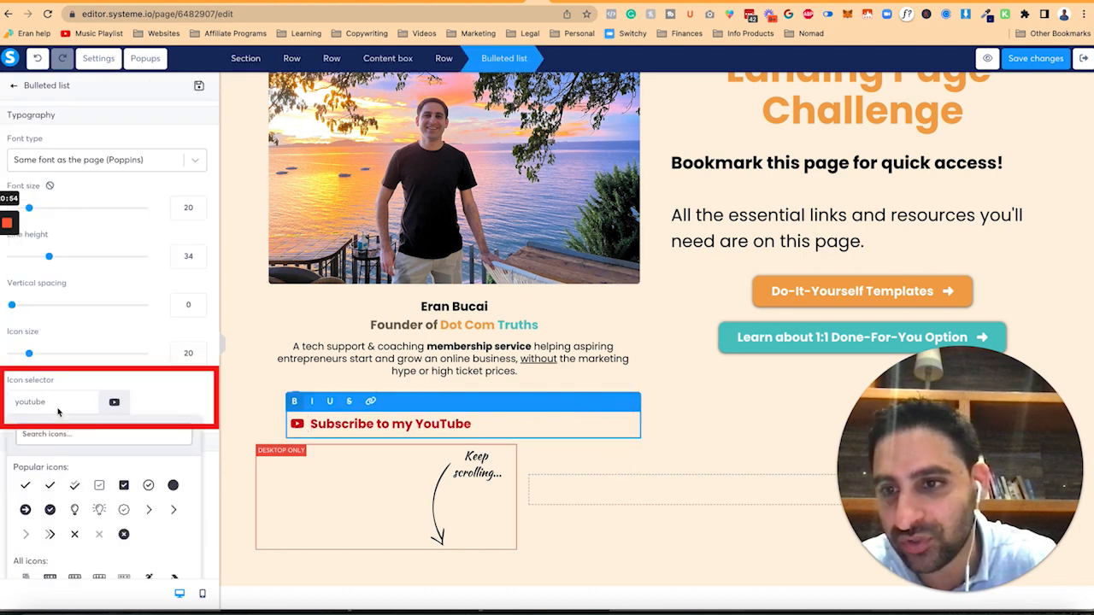
pyautogui.click(163, 406)
pyautogui.scroll(-2, 52, 496)
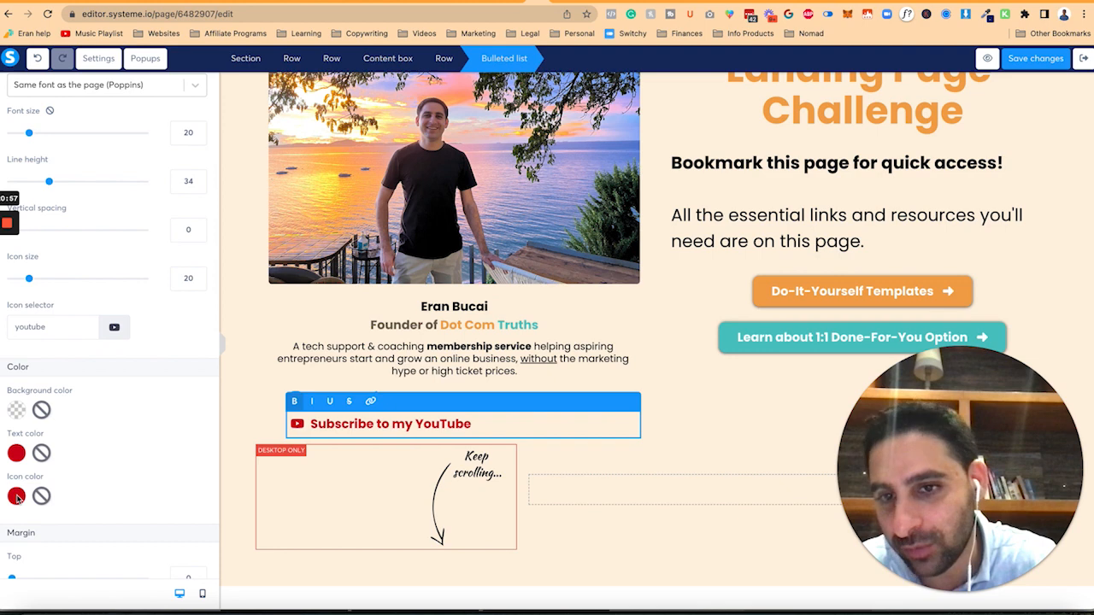
pyautogui.click(358, 376)
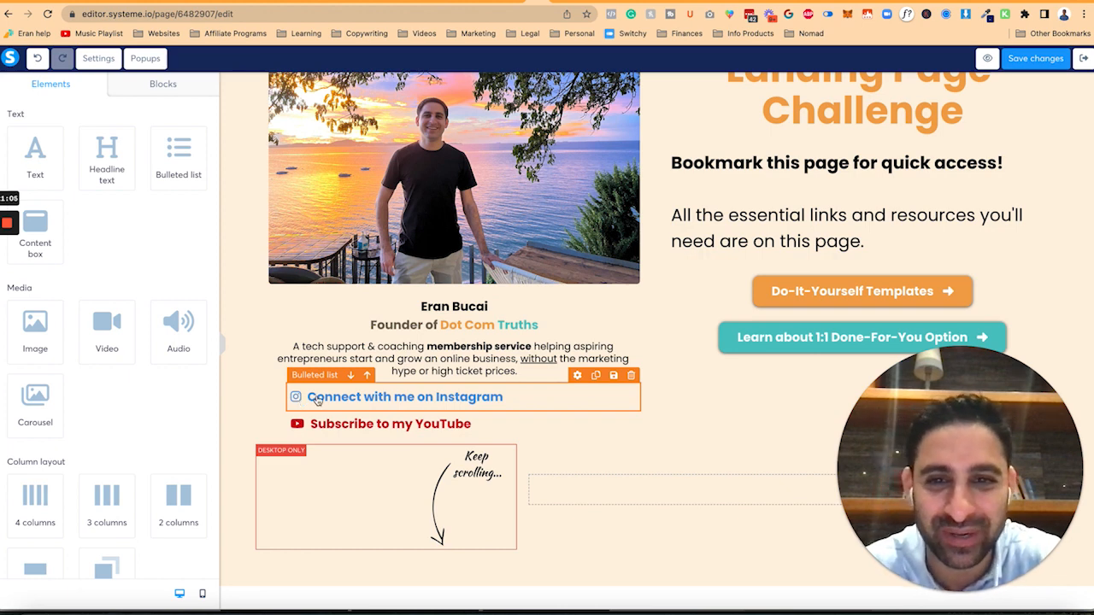
# Select "Founder of" under the profile photo to view its text formatting options, and inspect the photo's margin and border settings.
pyautogui.click(400, 327)
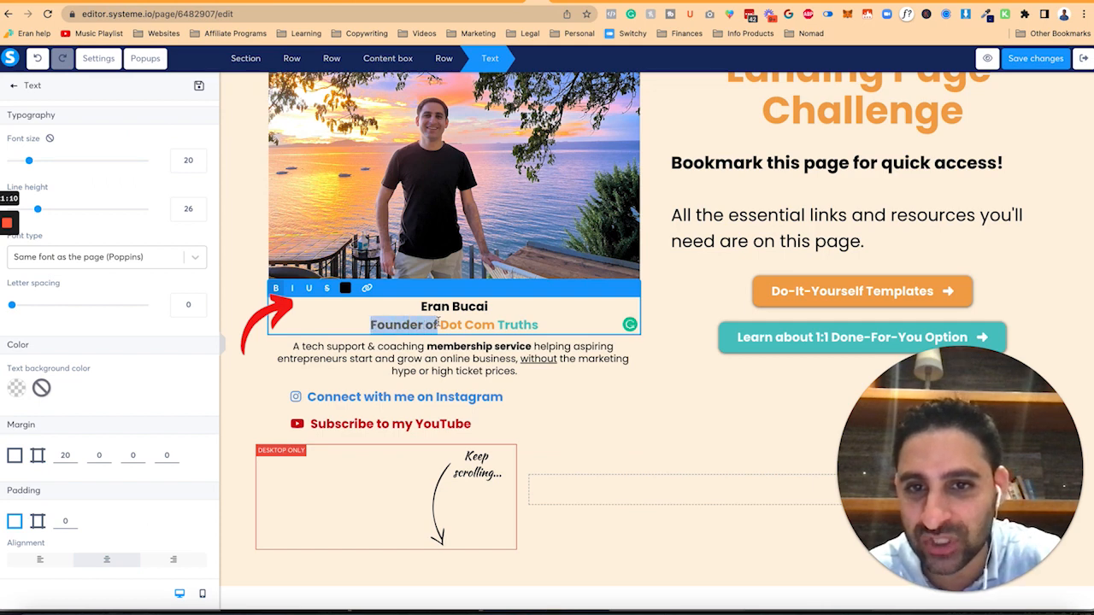
pyautogui.click(405, 363)
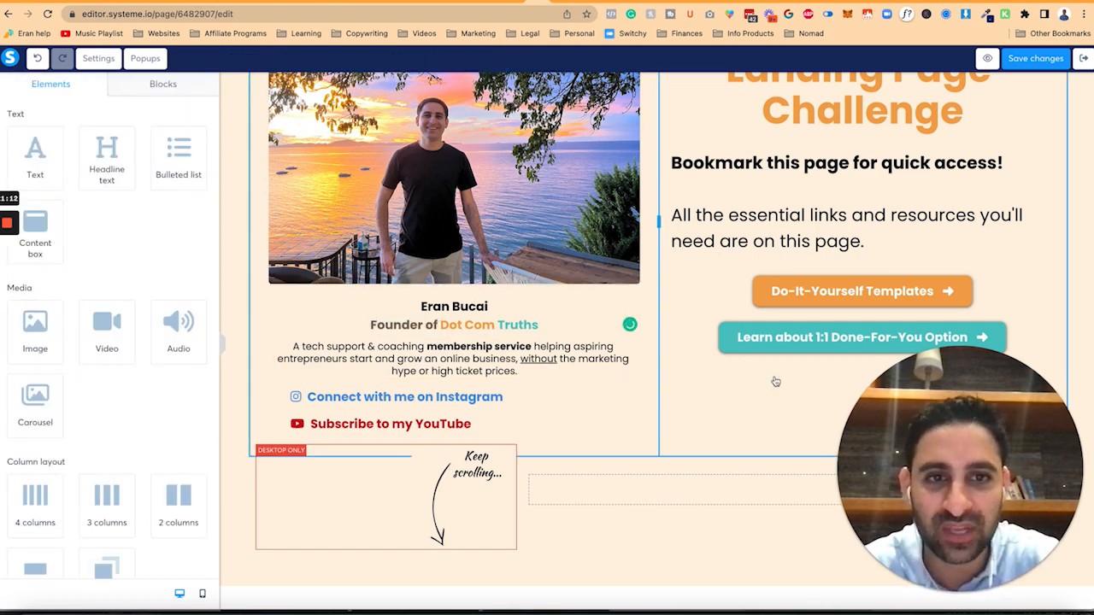
pyautogui.click(535, 177)
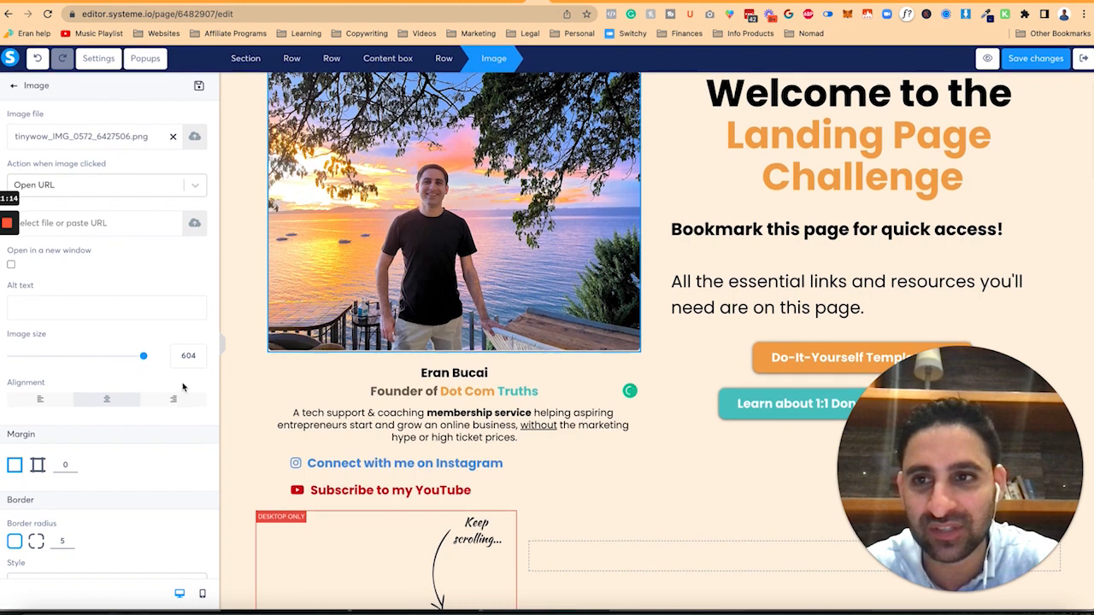
pyautogui.scroll(-2, 182, 387)
pyautogui.scroll(1, 182, 388)
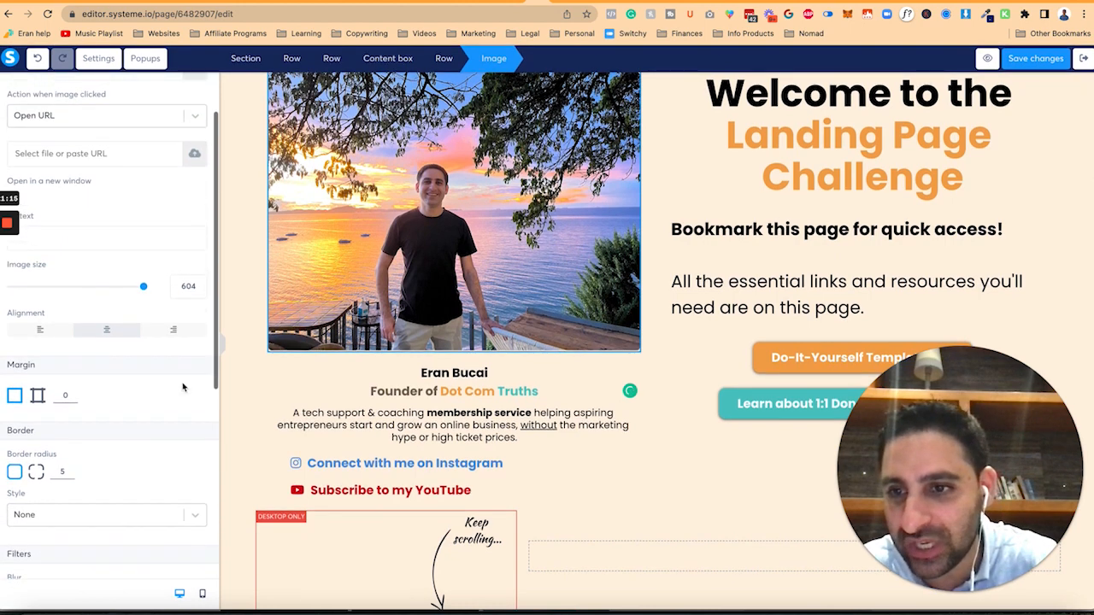
pyautogui.click(284, 376)
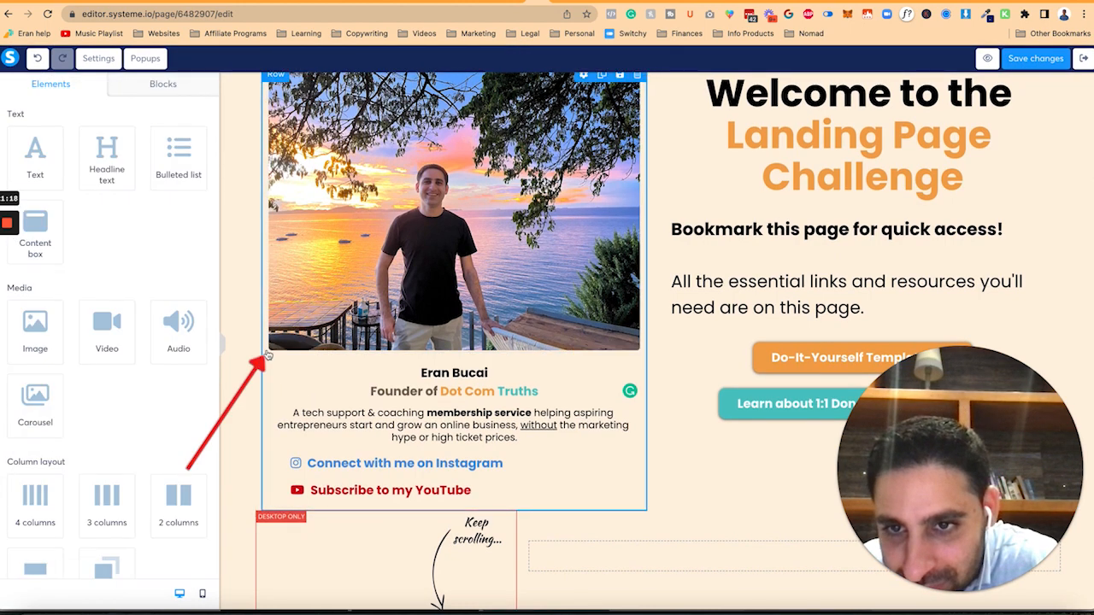
# Reopen the profile photo's settings, set its image size to the maximum of 604, and deselect the photo.
pyautogui.scroll(1, 468, 199)
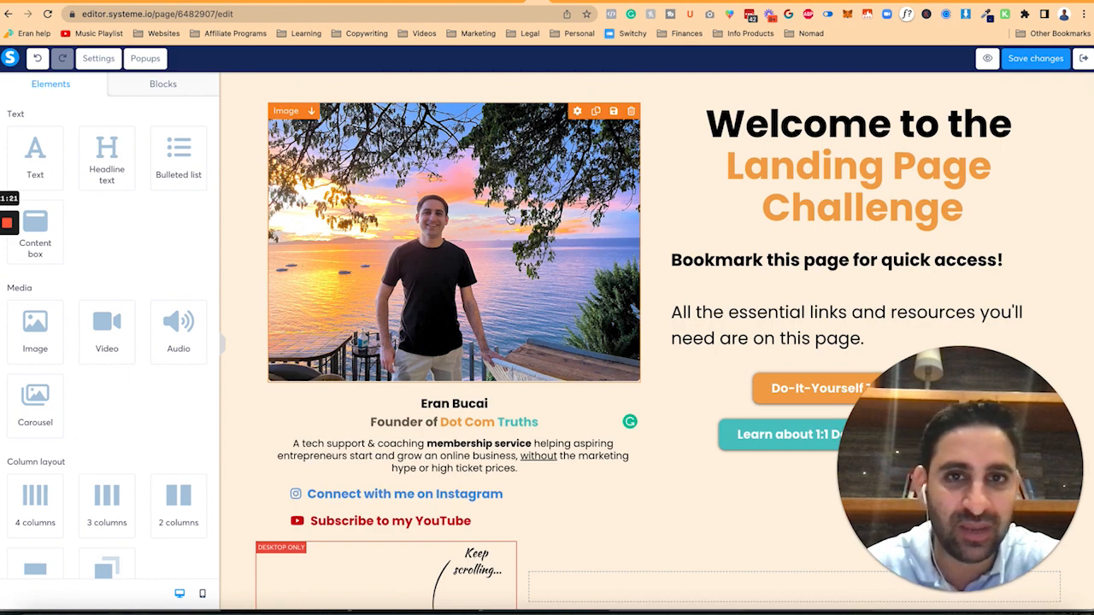
pyautogui.click(510, 219)
pyautogui.moveTo(142, 359); pyautogui.dragTo(229, 359)
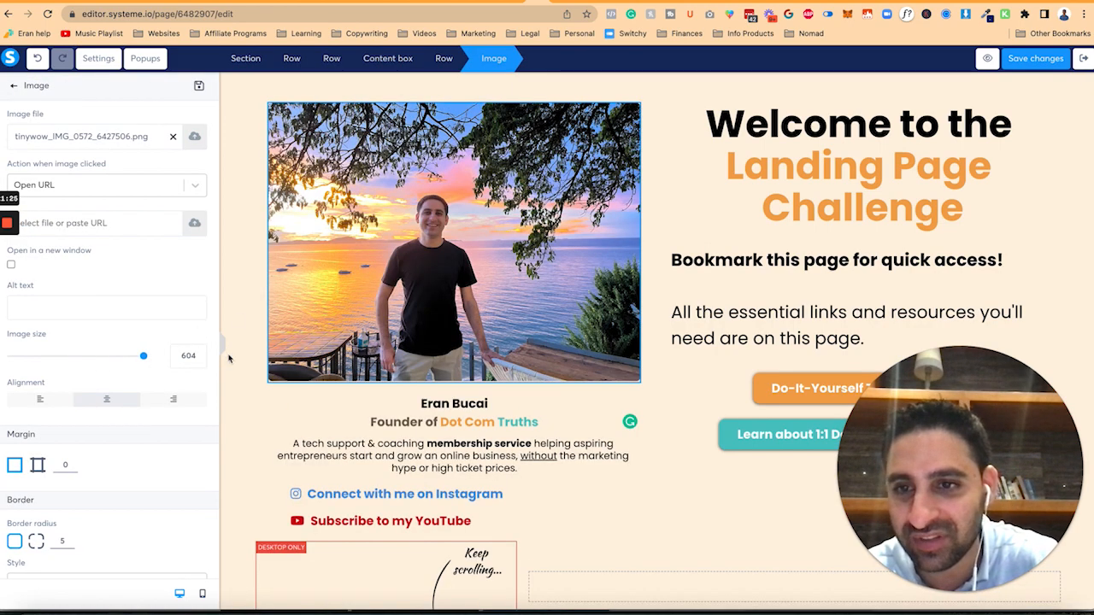
pyautogui.scroll(-3, 161, 420)
pyautogui.scroll(3, 169, 415)
pyautogui.click(245, 411)
pyautogui.scroll(-4, 608, 408)
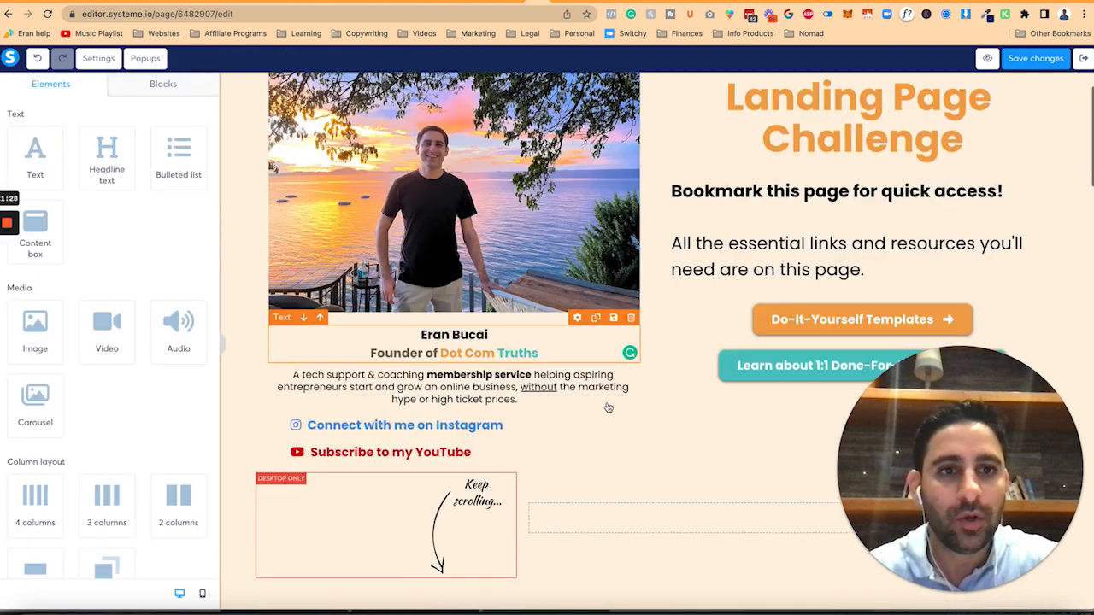